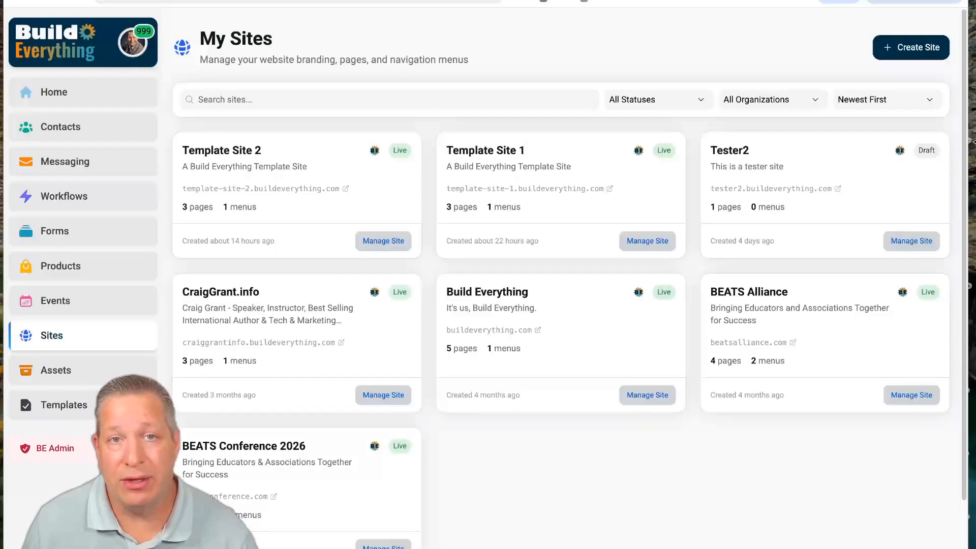
- Open Template Site 1's details and browse its home, Resource Download and contact preview screenshots
left_click(917, 54)
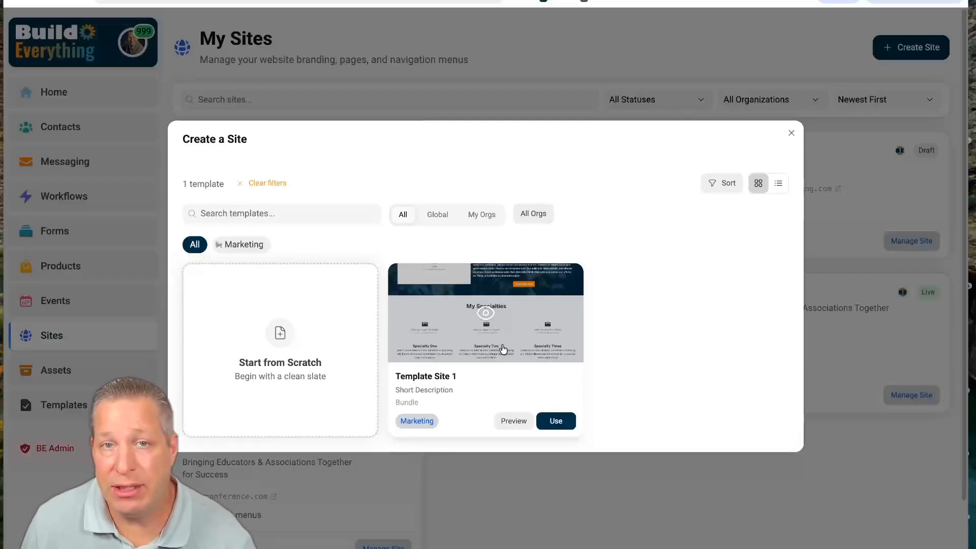
left_click(502, 350)
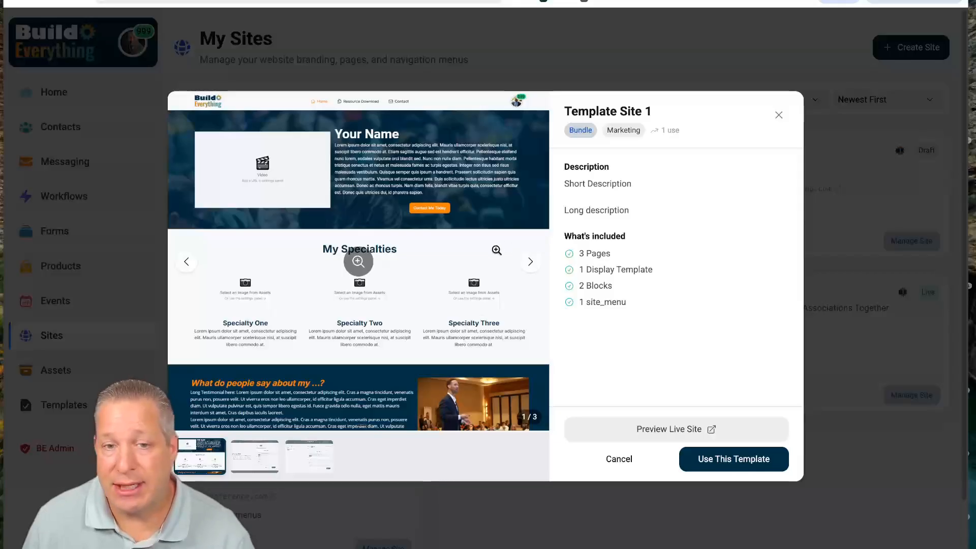
left_click(413, 279)
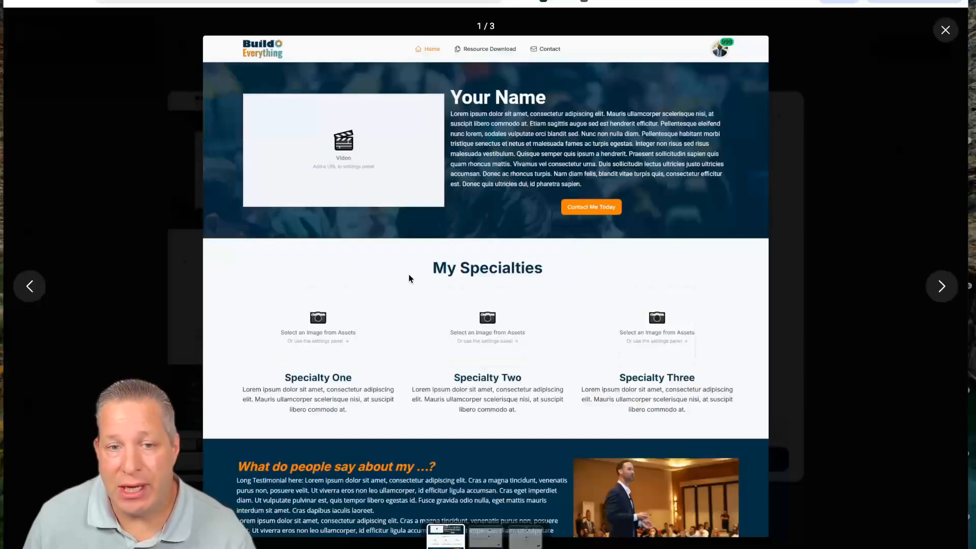
left_click(943, 289)
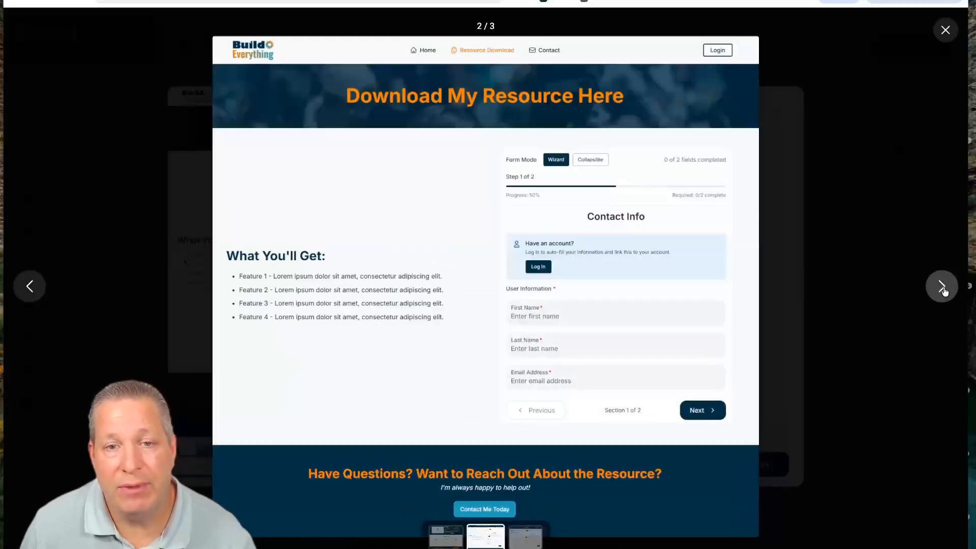
left_click(943, 289)
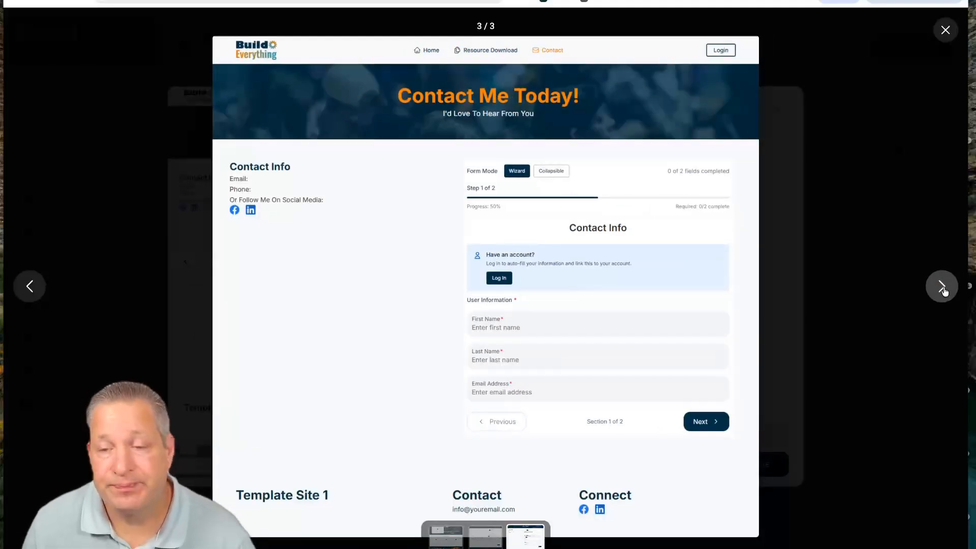
left_click(943, 288)
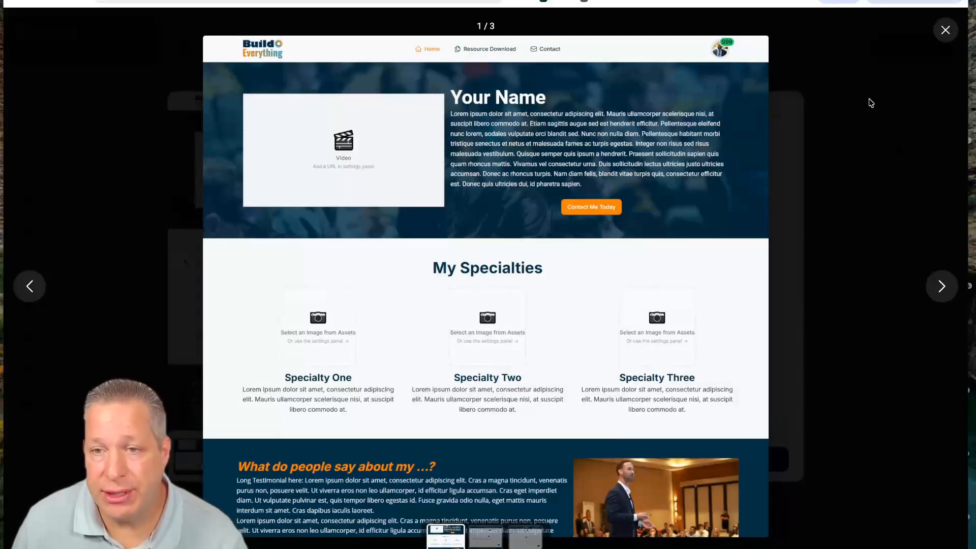
left_click(945, 30)
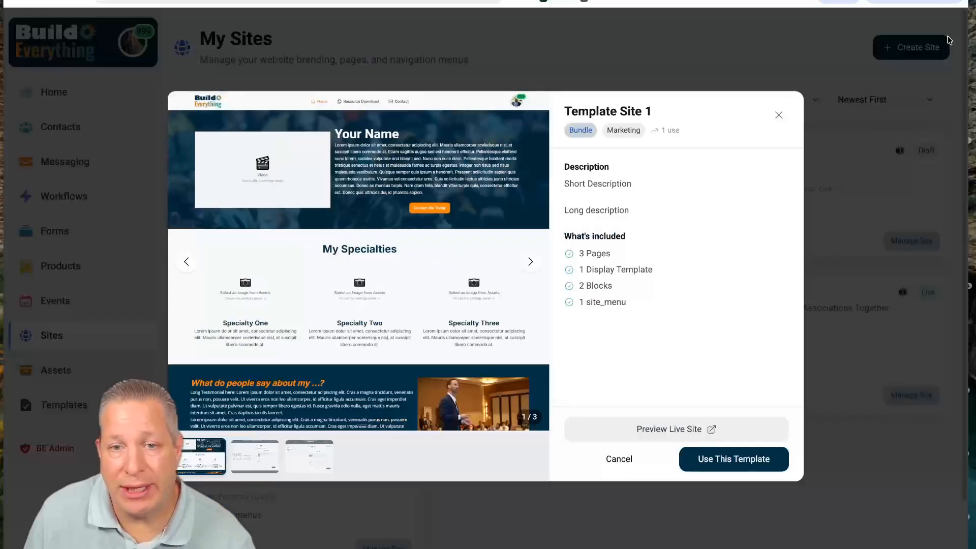
- Create Template Site 12 from the template, described 'This is the default template design', under the workspace organization
left_click(720, 460)
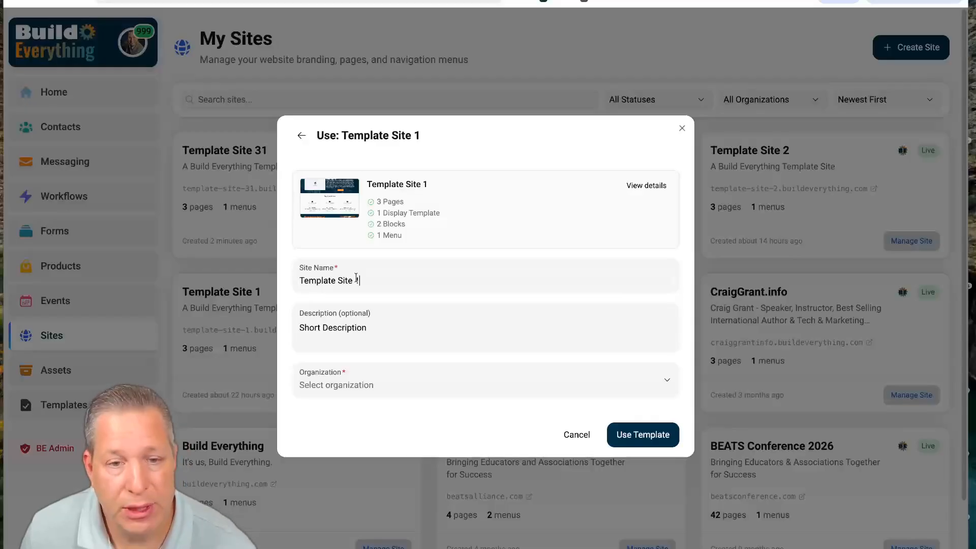
type("2")
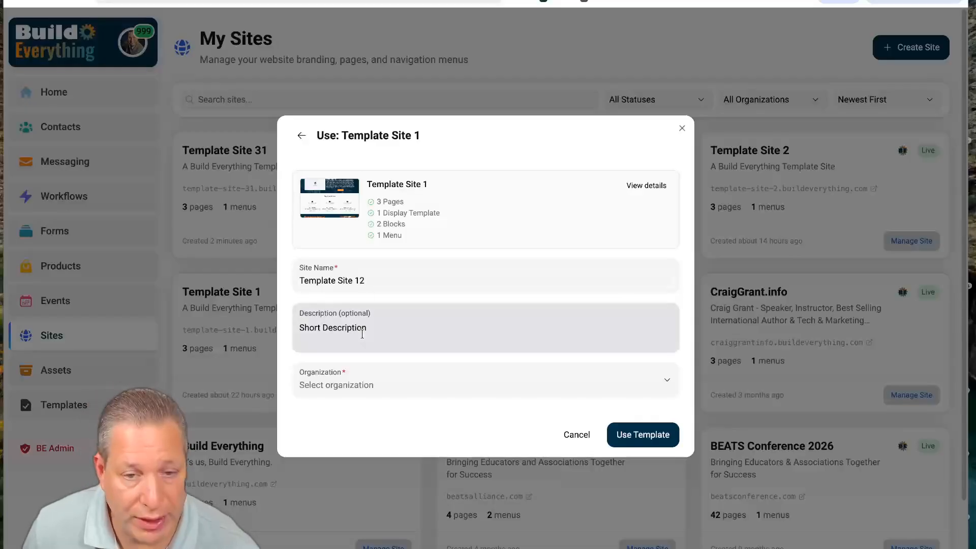
triple_click(355, 316)
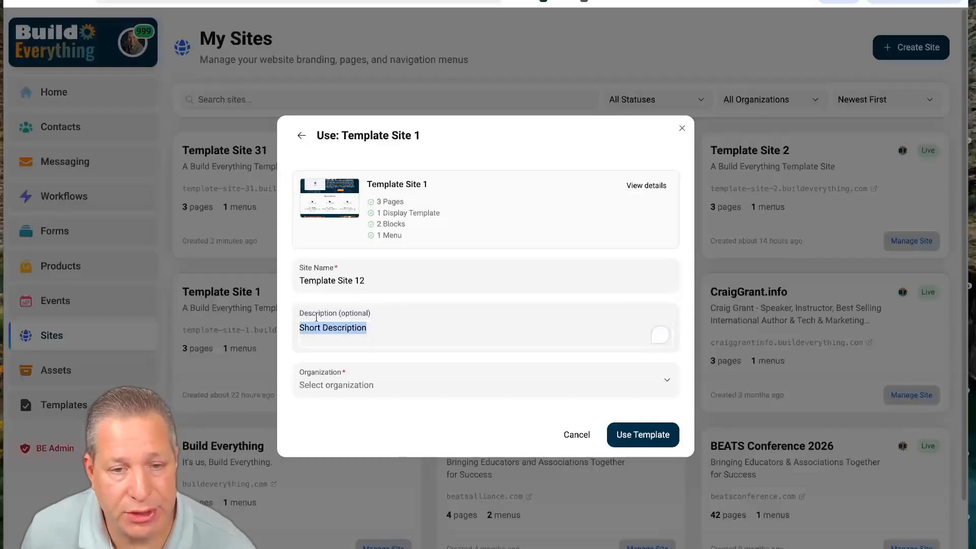
type("This is ")
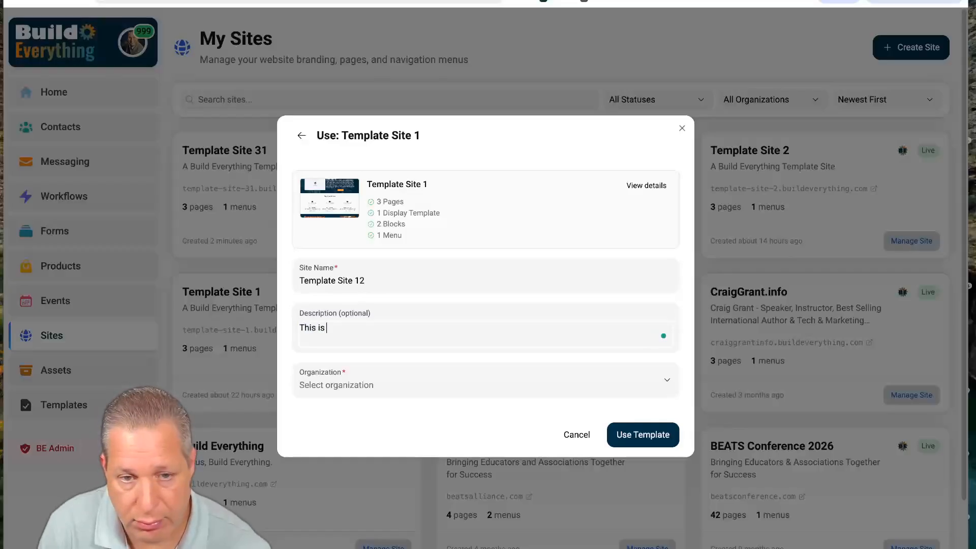
type("the defaul")
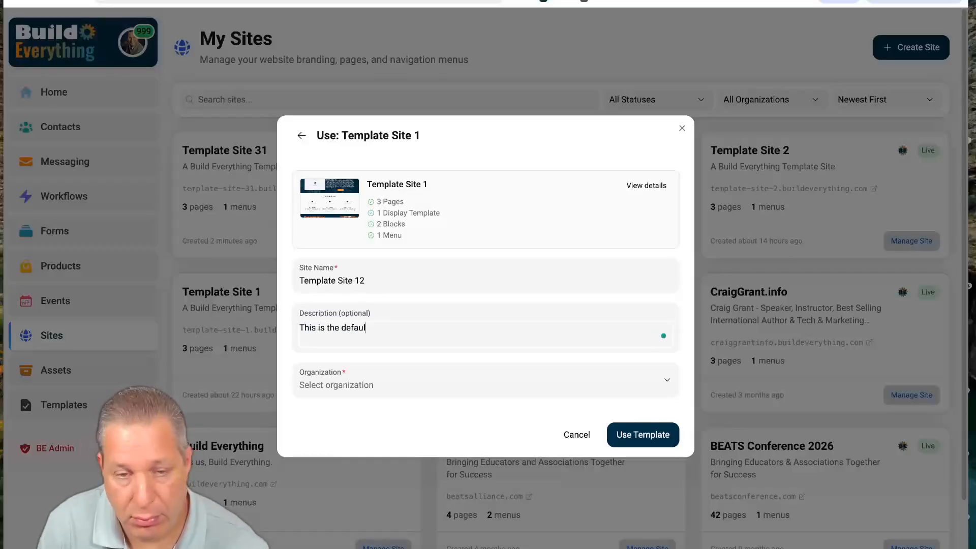
type("t template design")
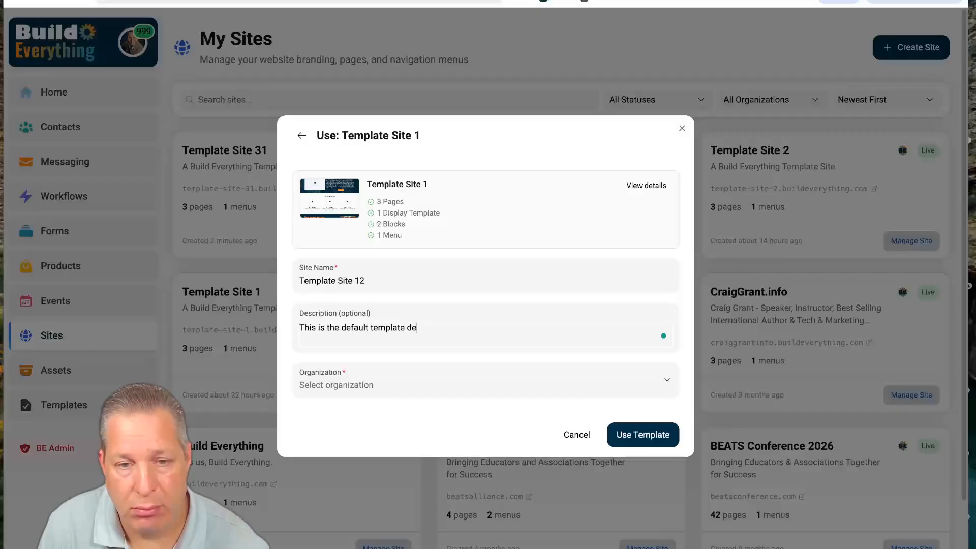
left_click(338, 386)
left_click(357, 478)
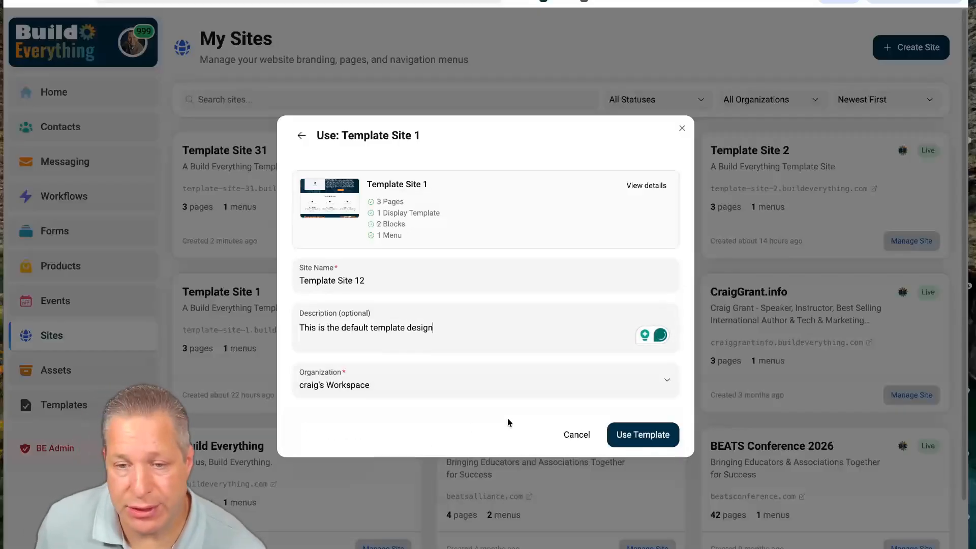
left_click(639, 434)
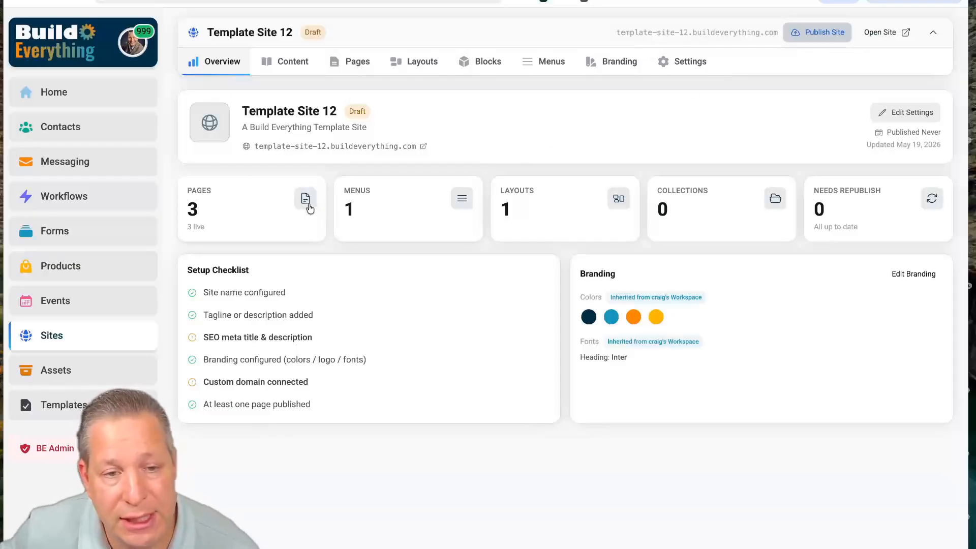
- Publish Template Site 12, review its live home page online, then return to the Overview
left_click(810, 35)
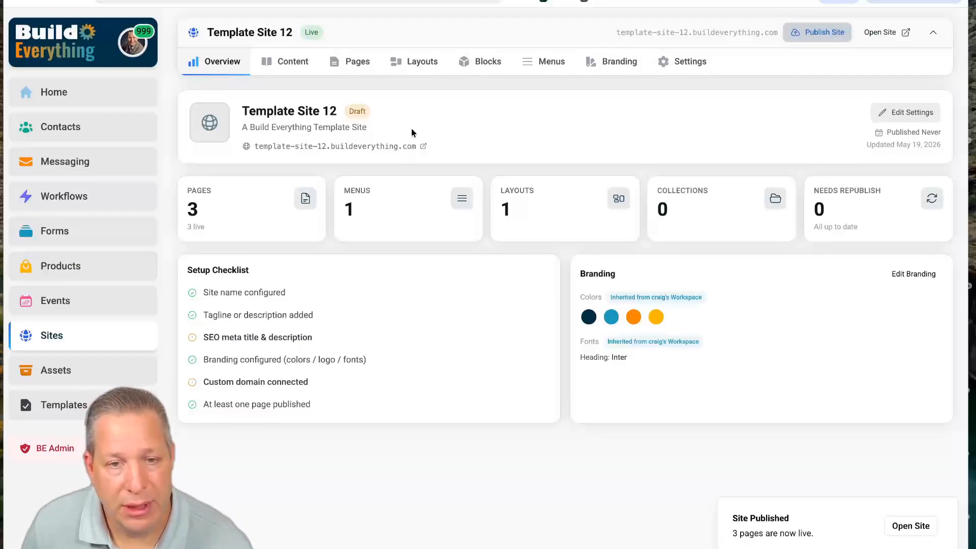
left_click(424, 147)
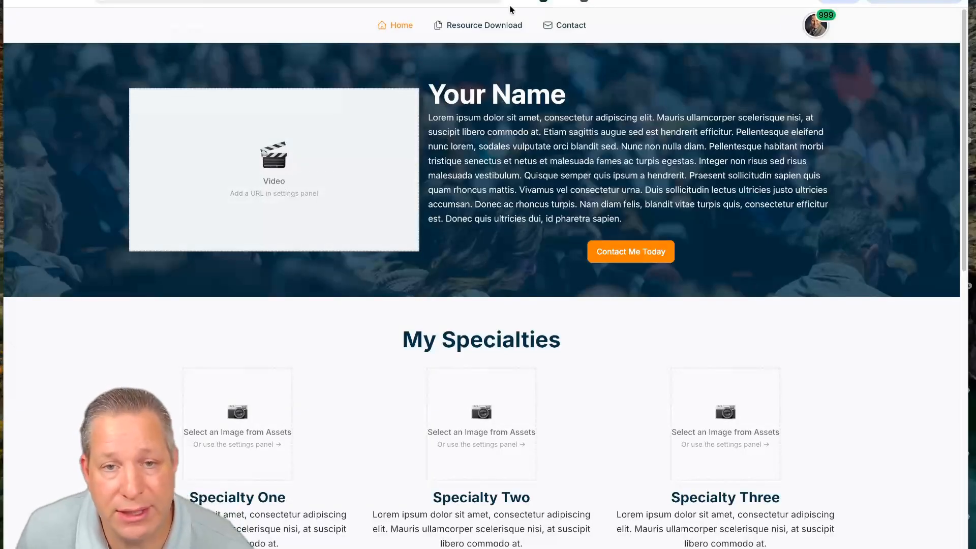
scroll(522, 225, "down", 5)
scroll(522, 226, "down", 4)
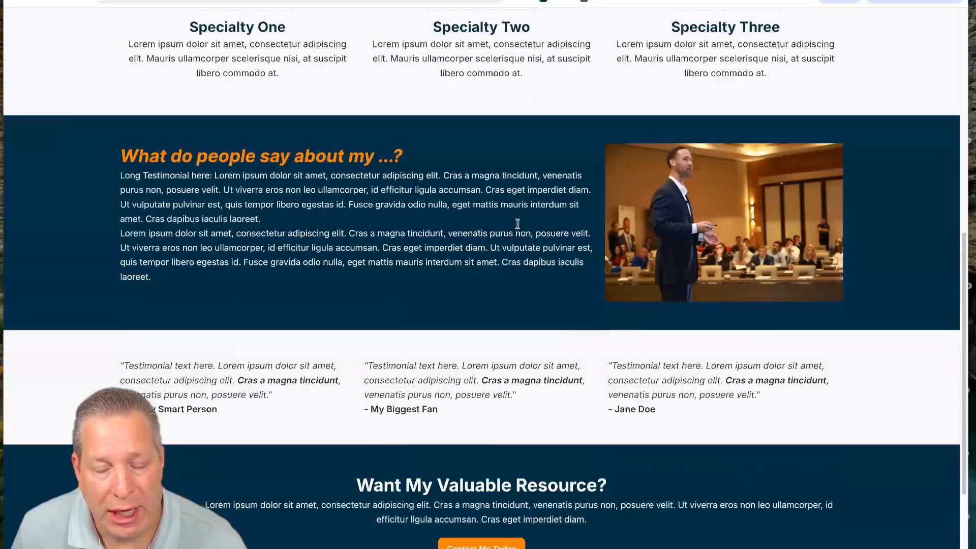
scroll(516, 227, "up", 9)
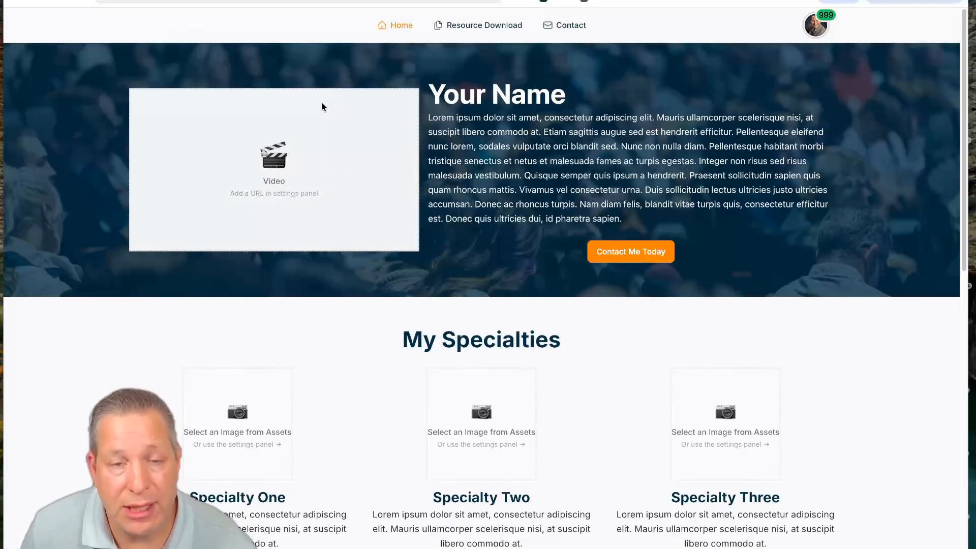
scroll(579, 197, "down", 12)
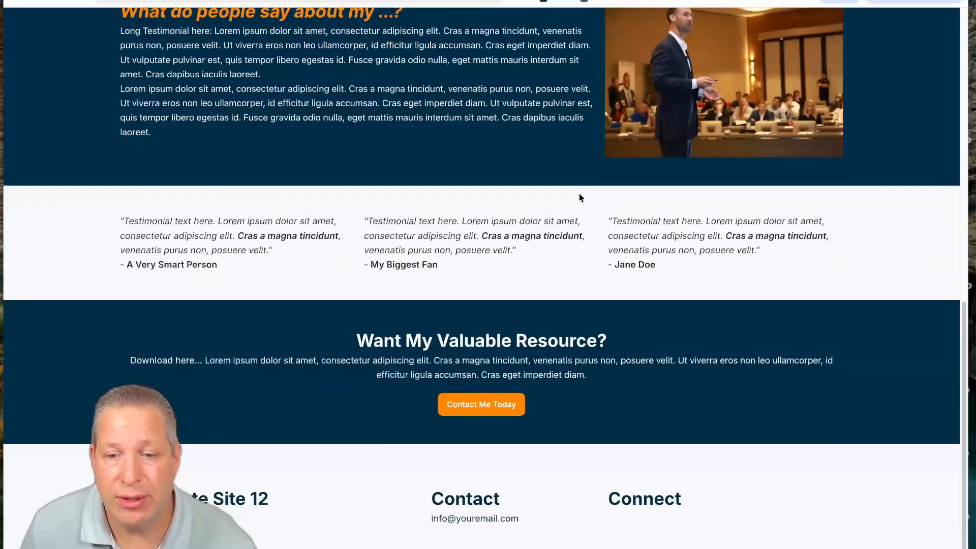
scroll(577, 198, "up", 12)
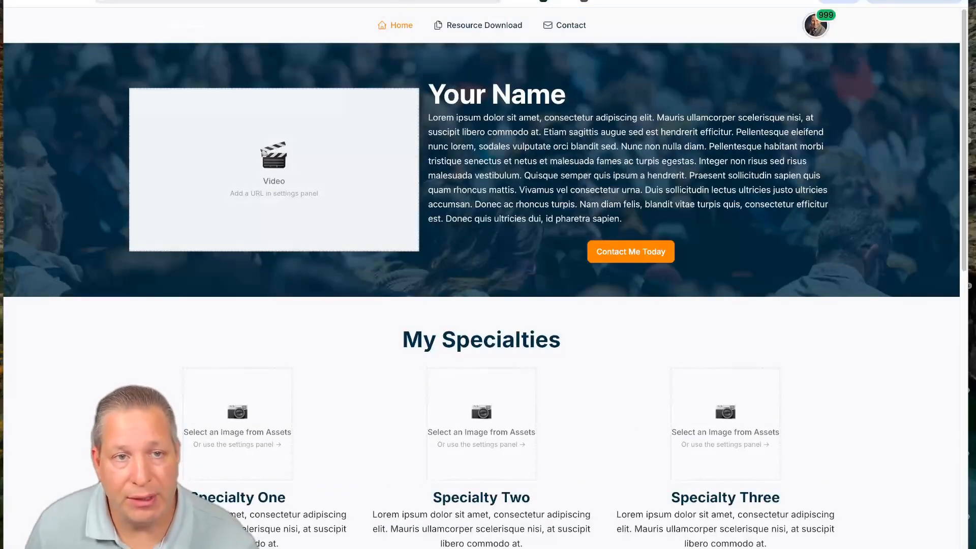
left_click(392, 1)
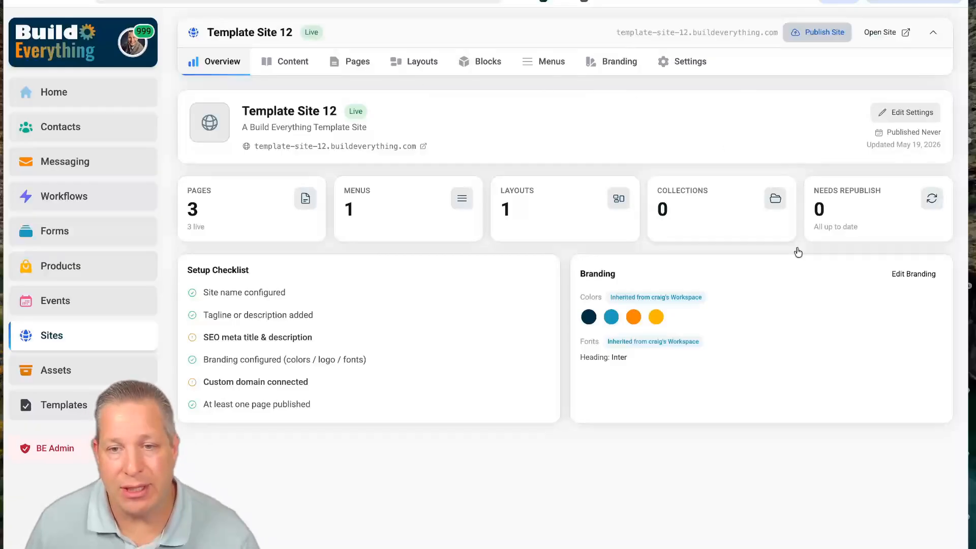
- Widen the browser window slightly and open Template Site 12's Settings
left_click_drag(969, 414, 973, 414)
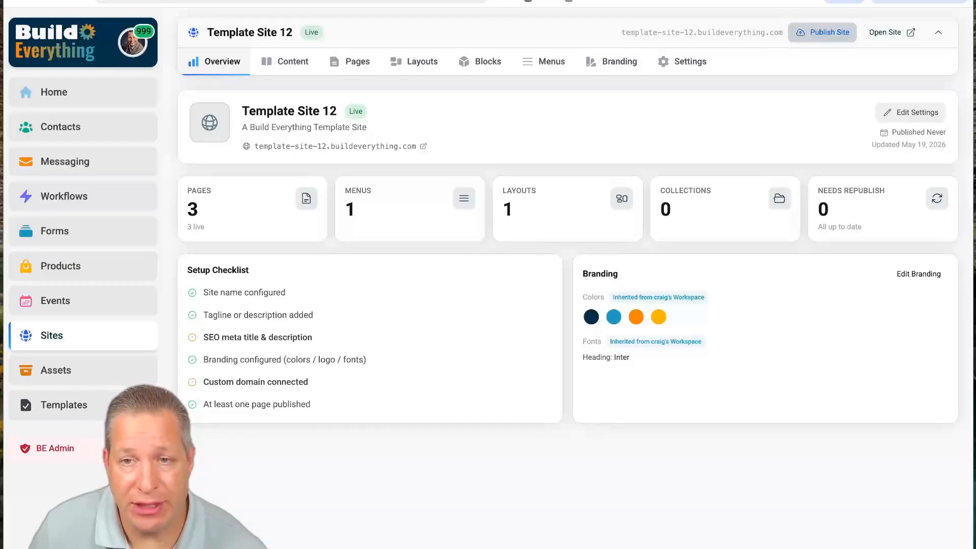
left_click(684, 63)
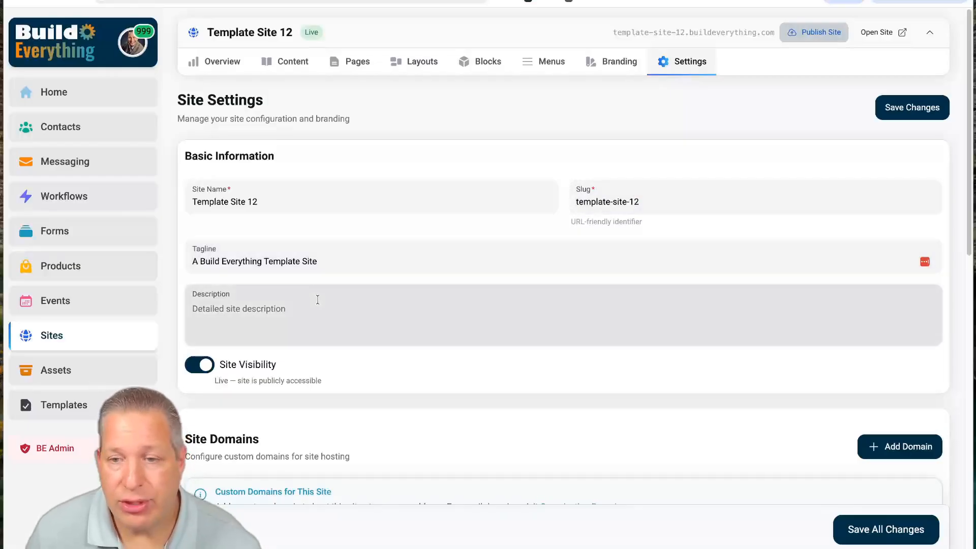
scroll(317, 300, "down", 1)
scroll(317, 300, "down", 2)
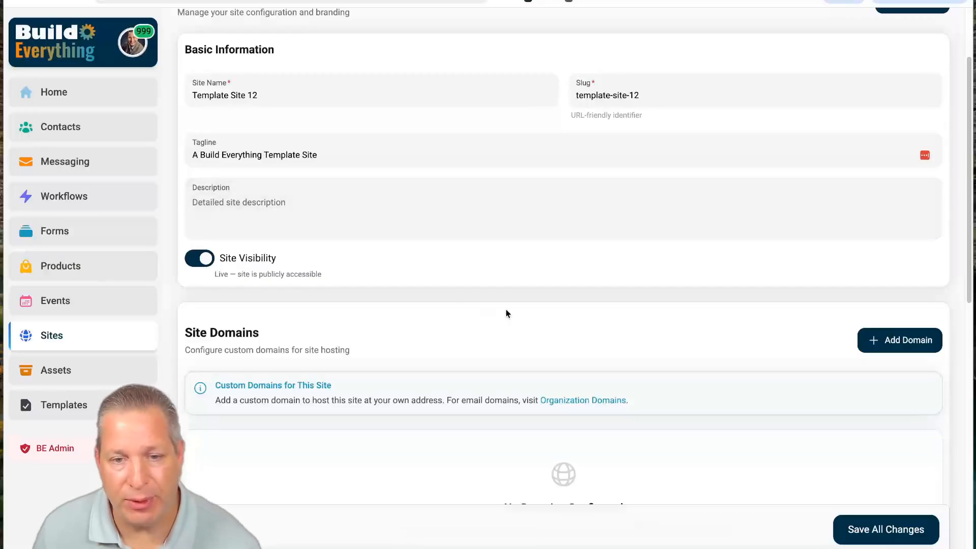
scroll(528, 323, "down", 3)
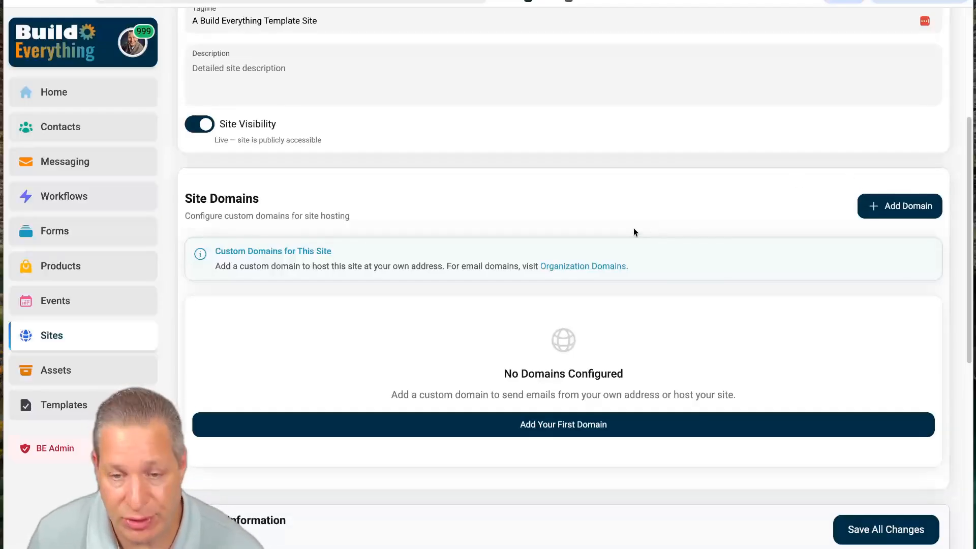
scroll(633, 228, "down", 7)
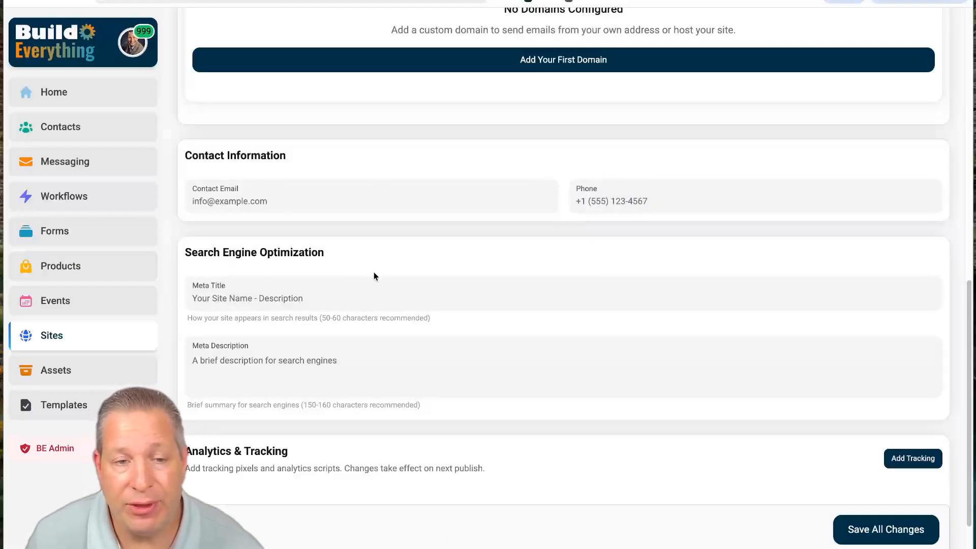
- Scroll through the site settings and back to the top of the page
scroll(373, 273, "down", 2)
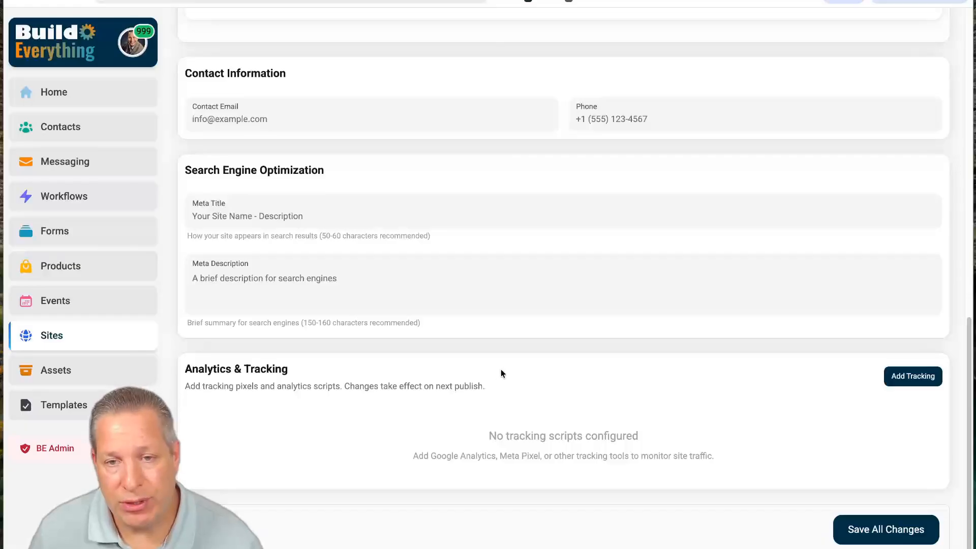
scroll(499, 348, "up", 4)
scroll(503, 339, "down", 4)
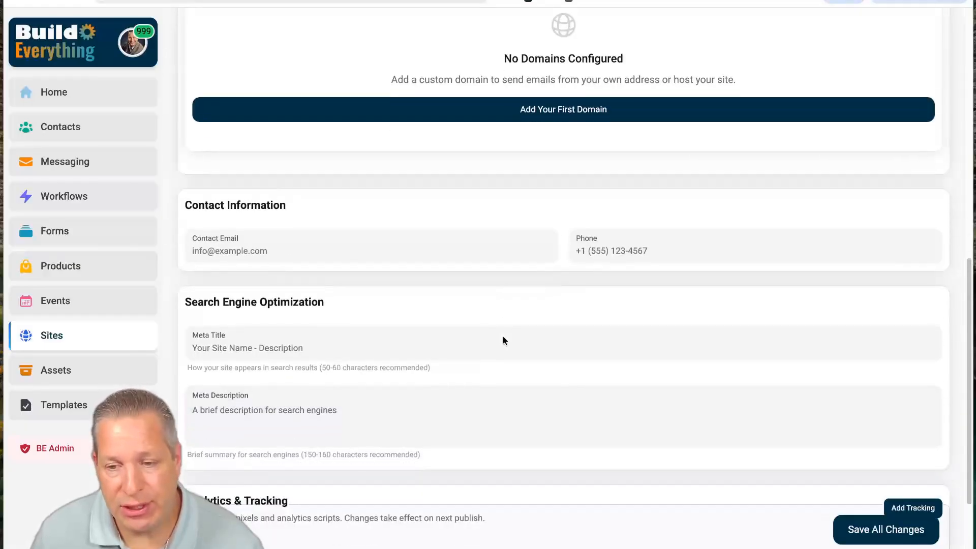
scroll(761, 432, "up", 15)
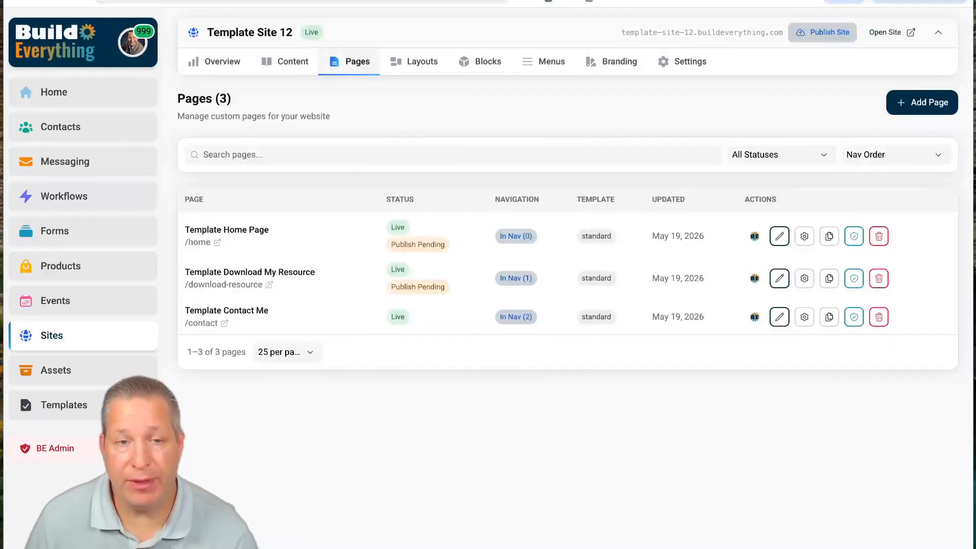
- Review Template Home Page's slug, excerpt, layout, SEO and tag fields in Edit Page without changing them
left_click(804, 236)
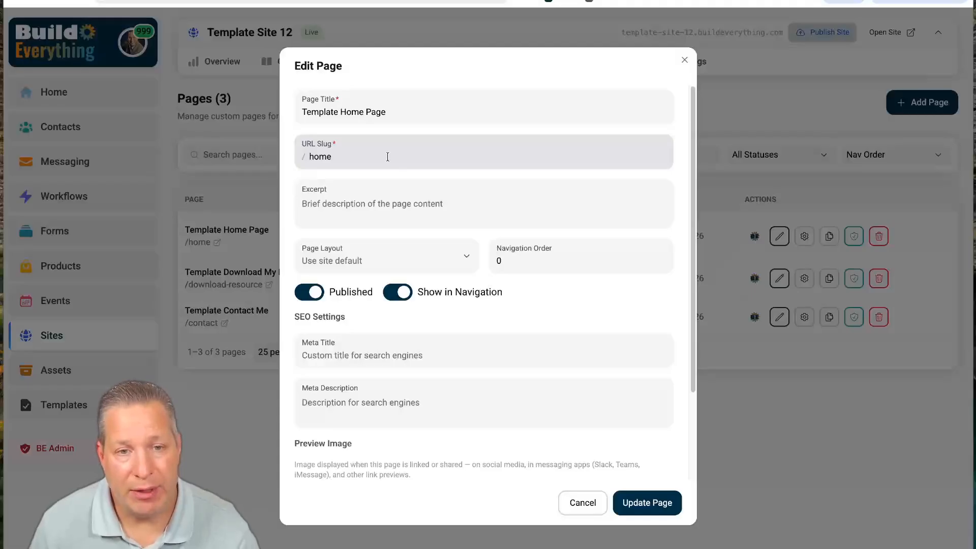
double_click(338, 157)
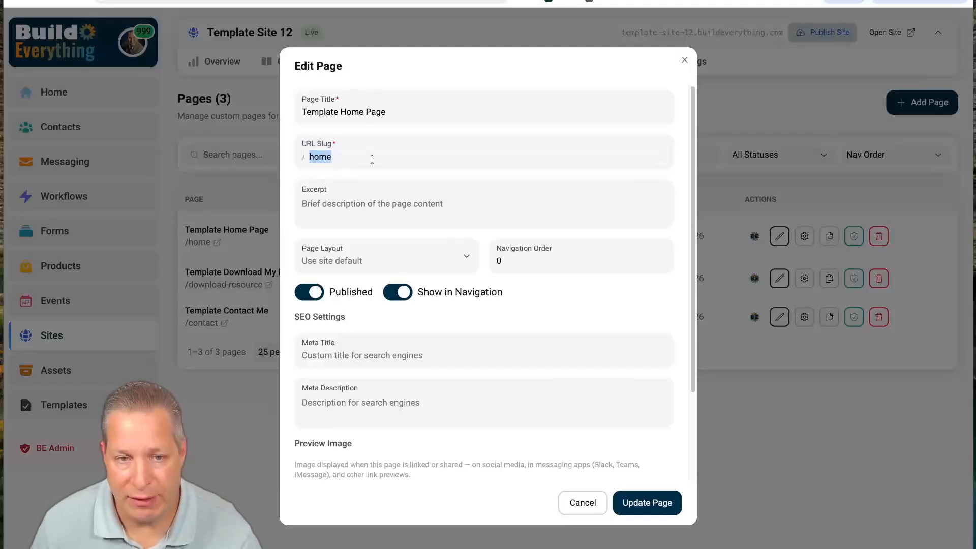
left_click(334, 203)
scroll(336, 203, "down", 1)
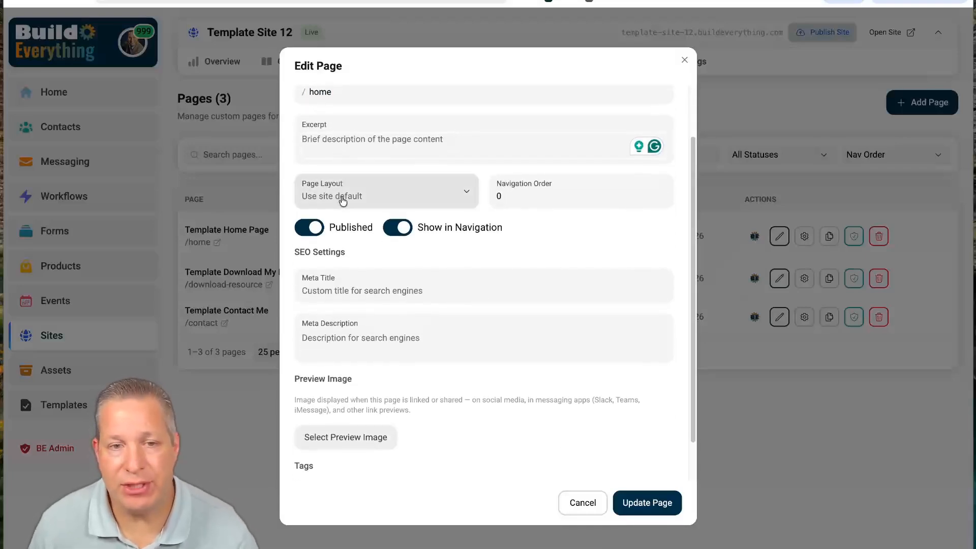
left_click(468, 191)
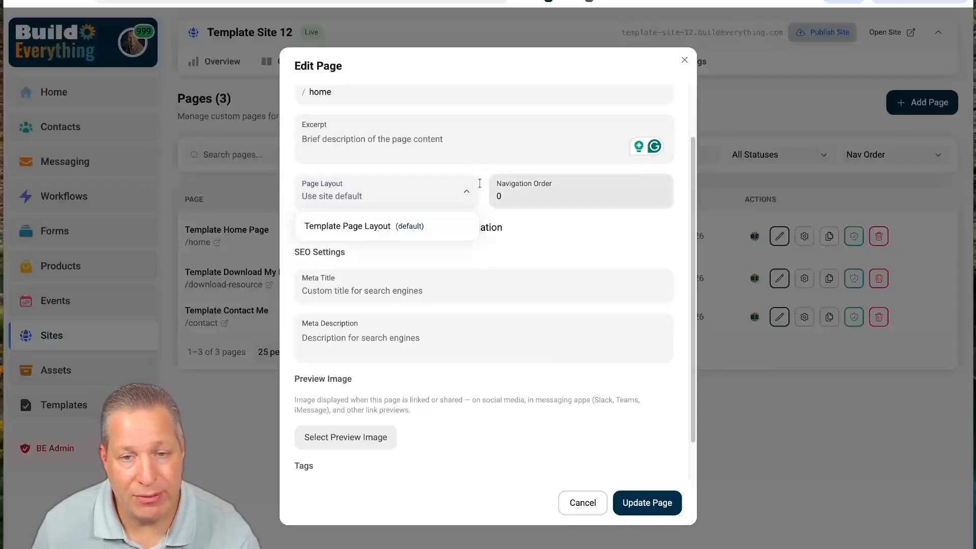
left_click(539, 233)
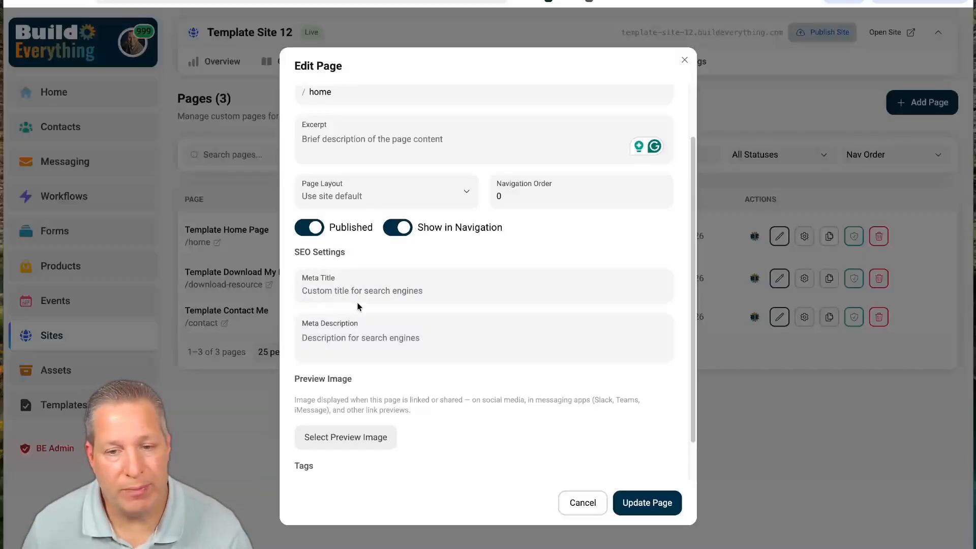
scroll(351, 315, "down", 1)
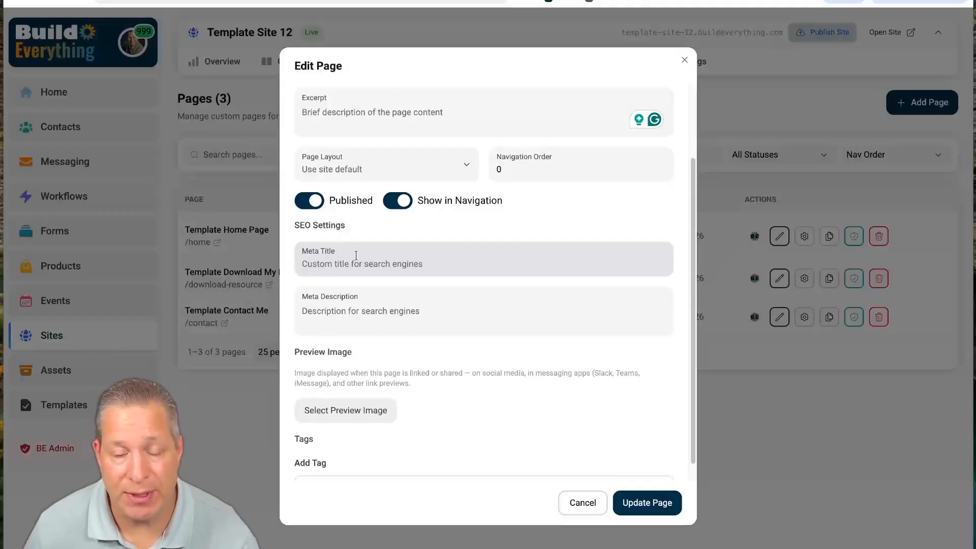
scroll(415, 330, "down", 1)
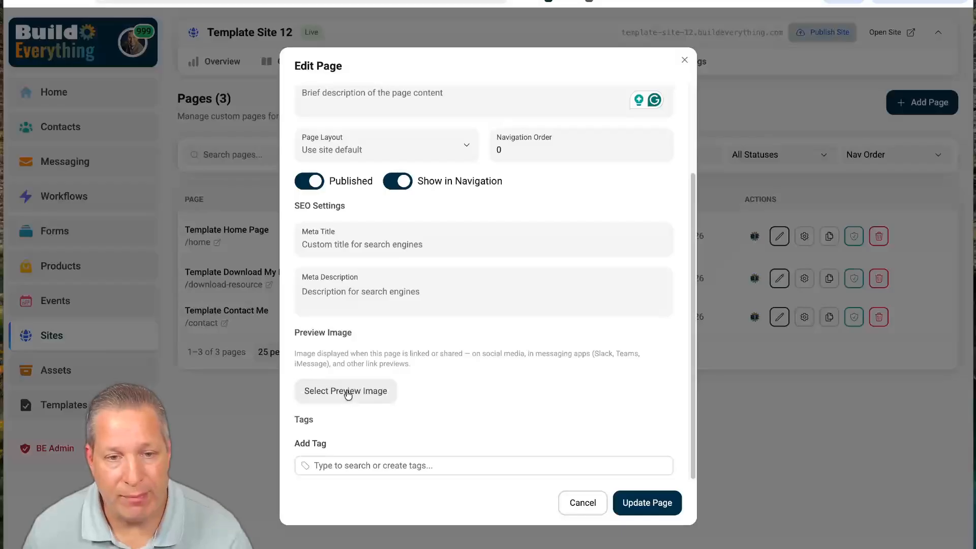
left_click(331, 470)
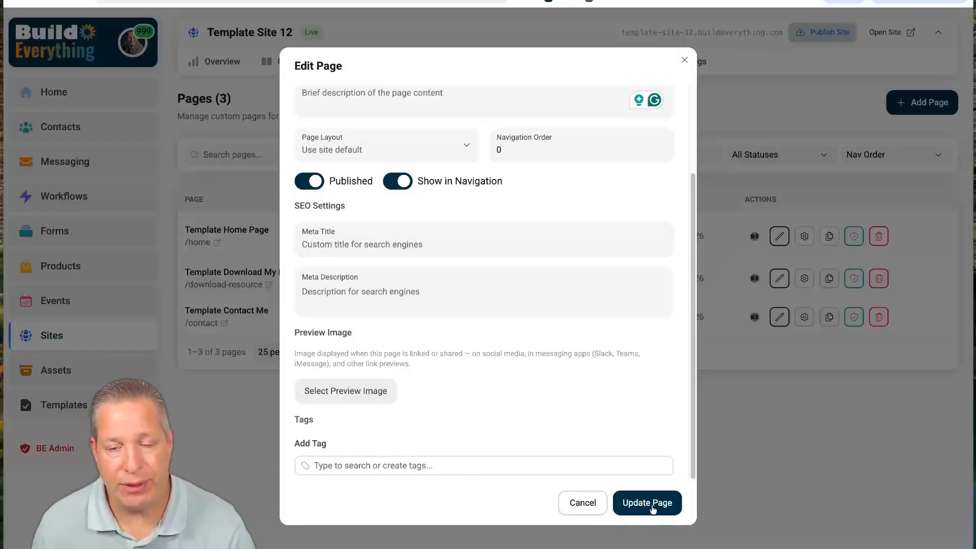
- Cancel the page settings and open Template Home Page in the page builder
left_click(587, 502)
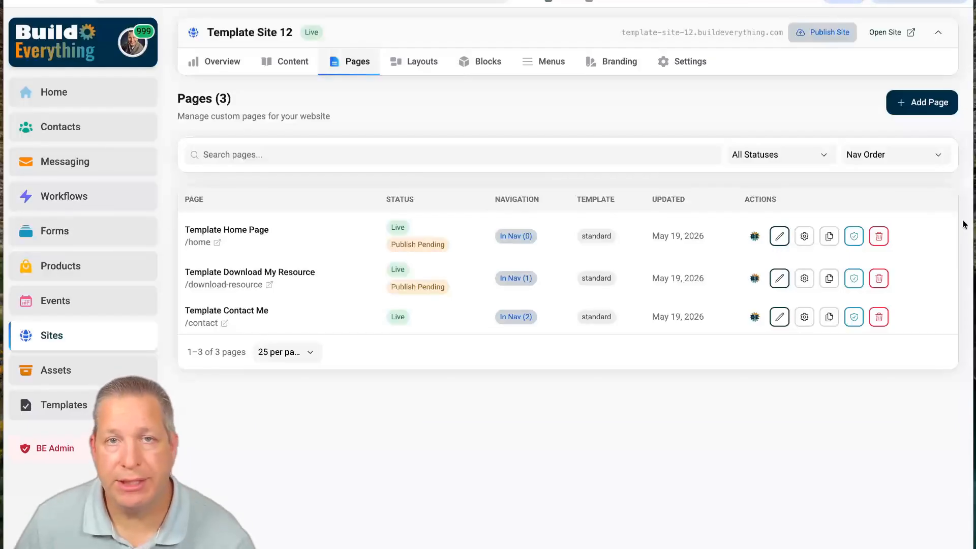
left_click(780, 237)
- Replace the 'Your Name' hero heading with the speaker's full name
left_click(779, 240)
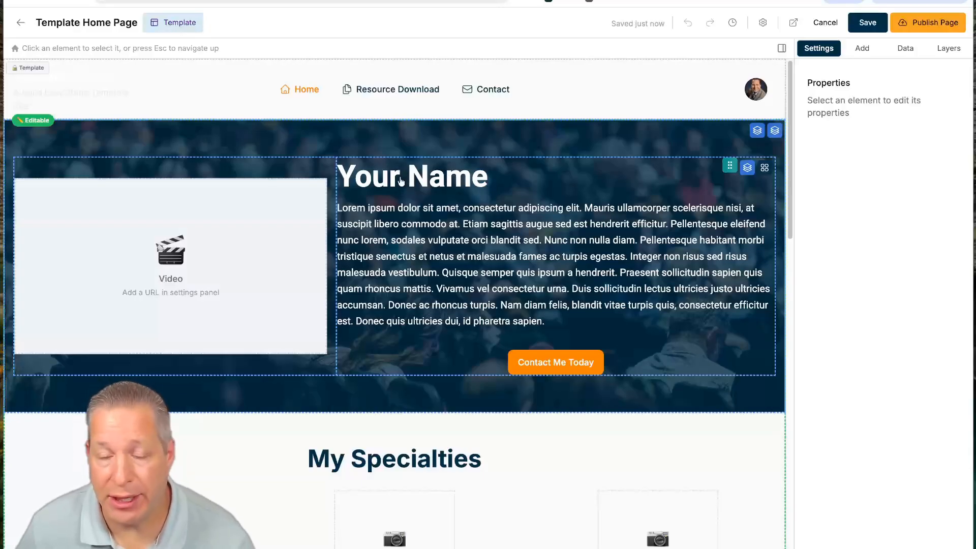
left_click(364, 176)
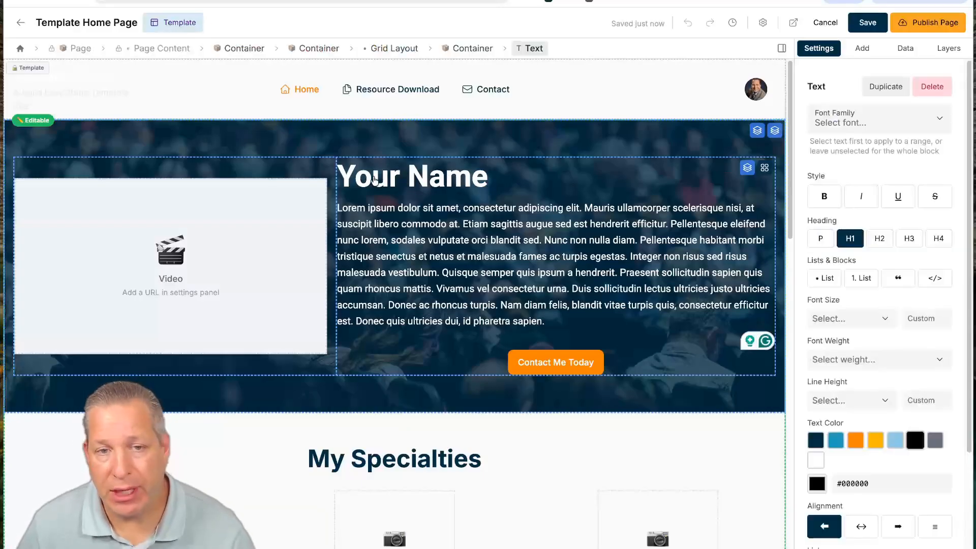
double_click(374, 179)
left_click(373, 179)
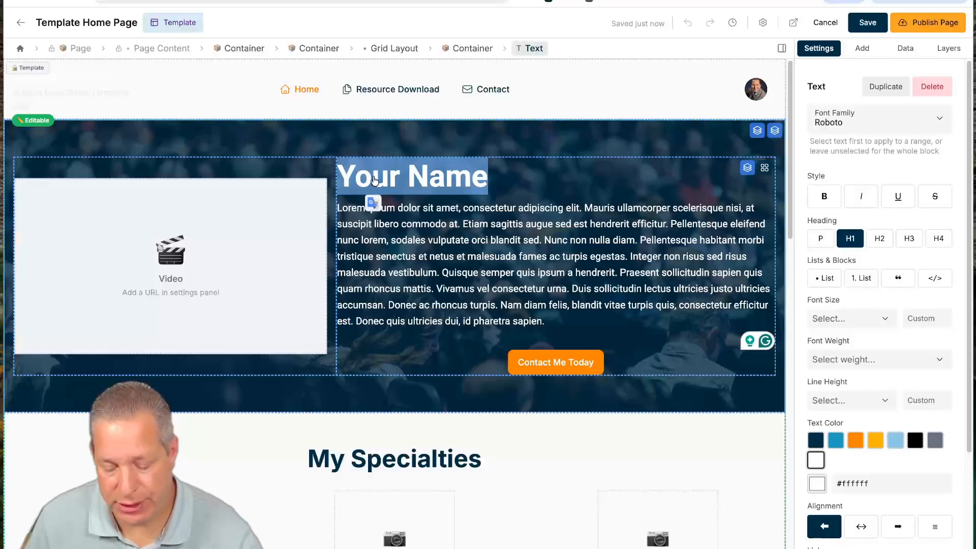
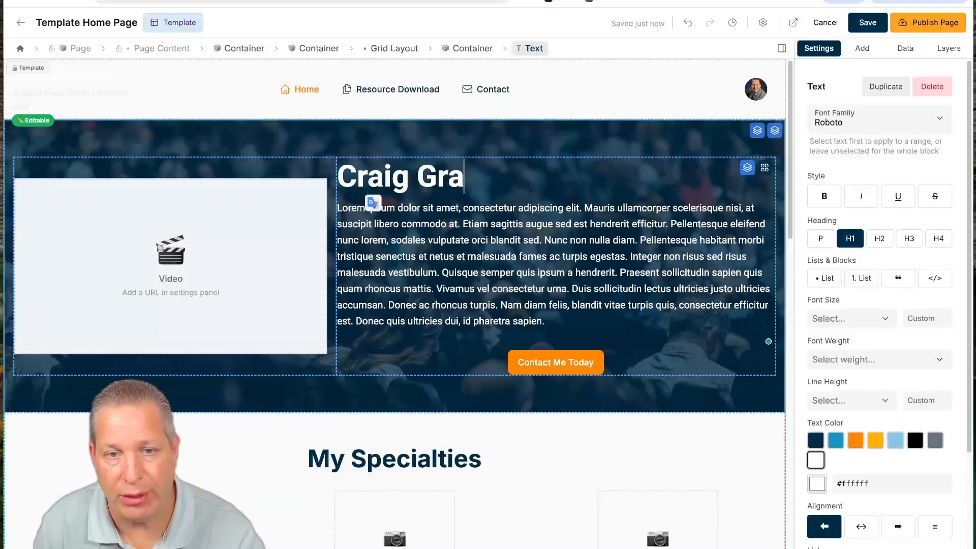
- Replace the Lorem ipsum paragraph with 'Is one of the most dynamic and entertaining speakers around!'
left_click(357, 209)
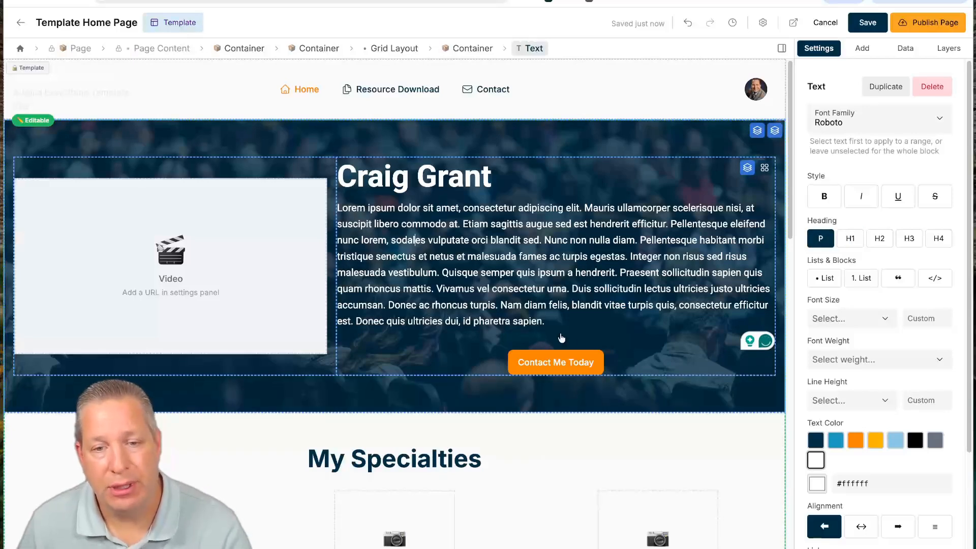
left_click_drag(552, 323, 345, 208)
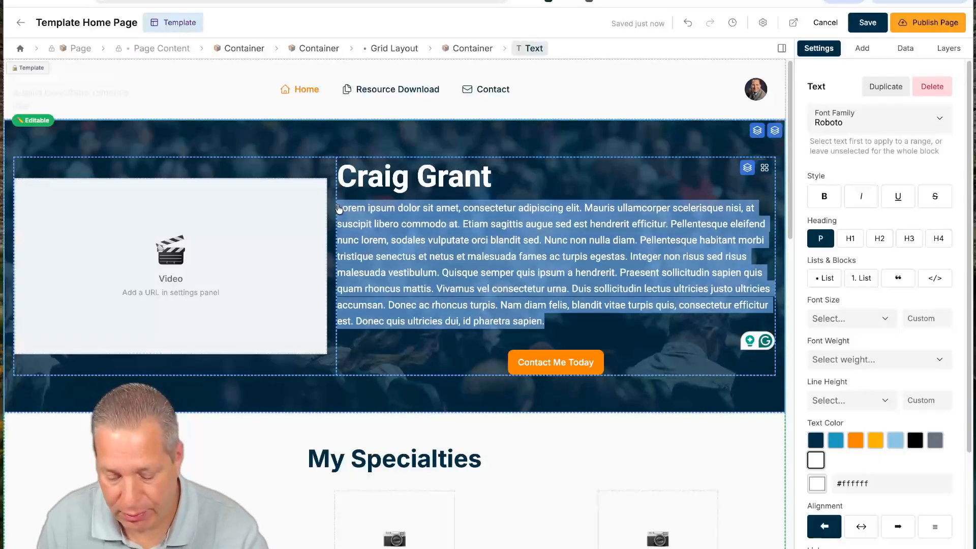
type("Is")
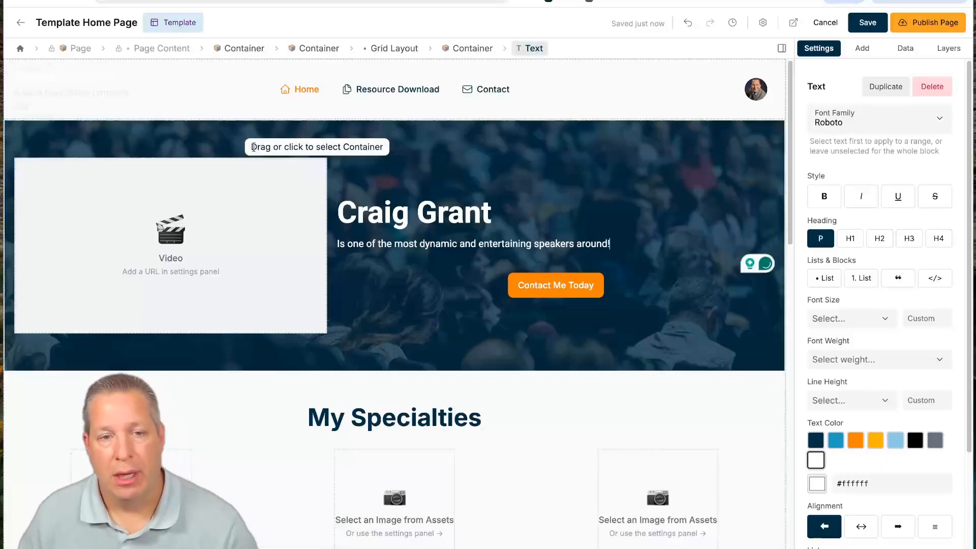
- Switch the hero video to Self-hosted and pick the 3:36 BEATS video from the assets
left_click(222, 185)
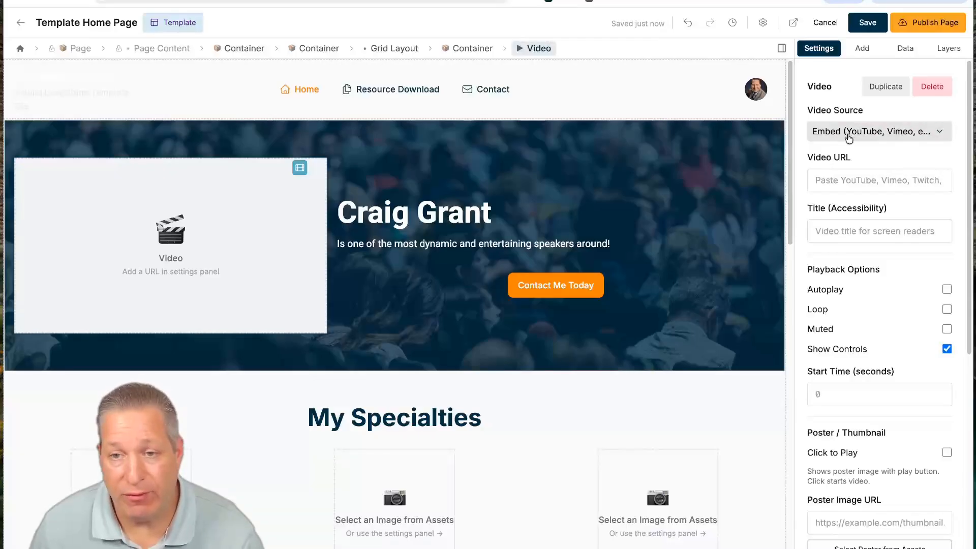
left_click(845, 135)
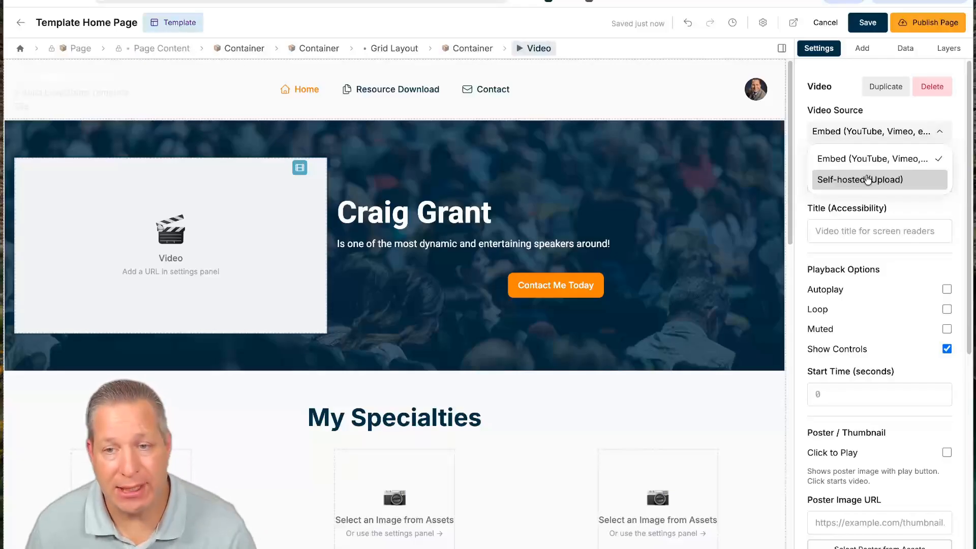
left_click(862, 182)
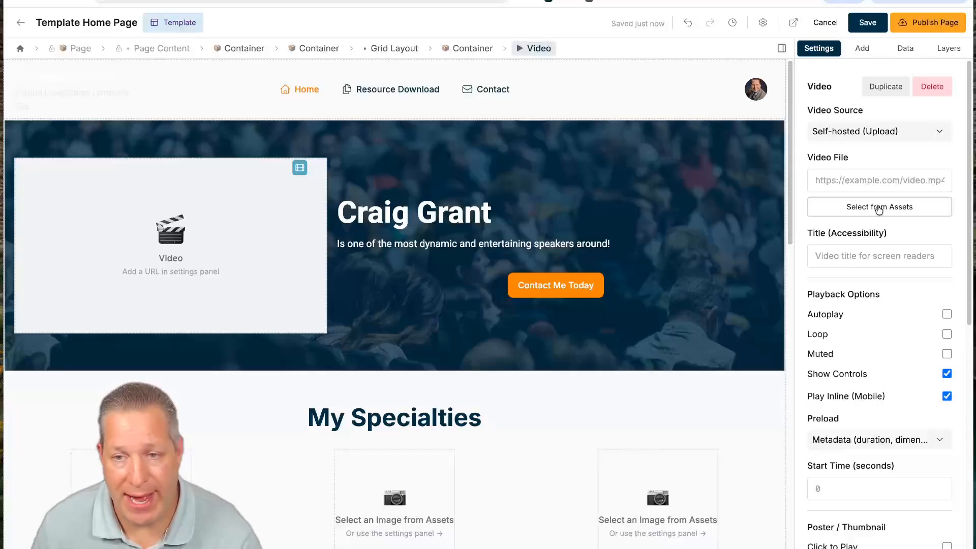
left_click(879, 208)
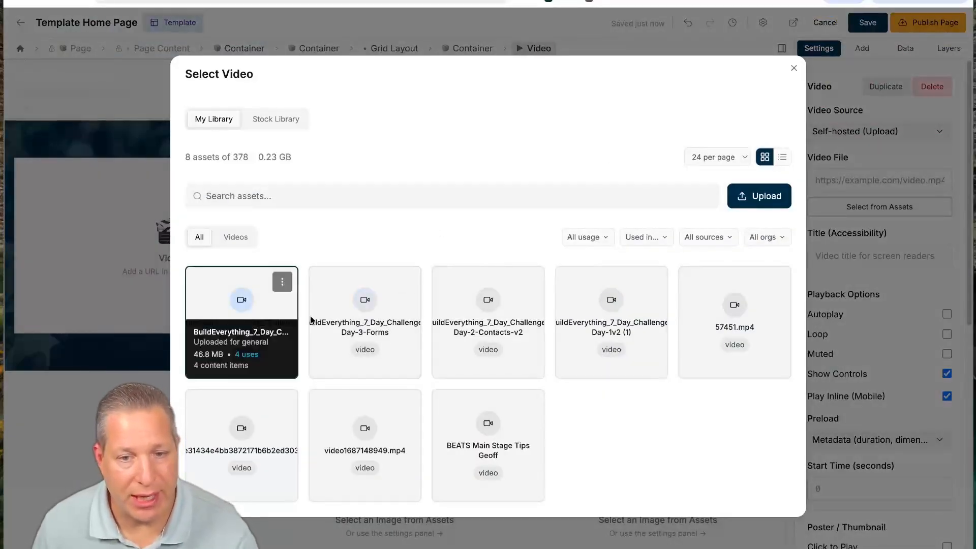
left_click(447, 415)
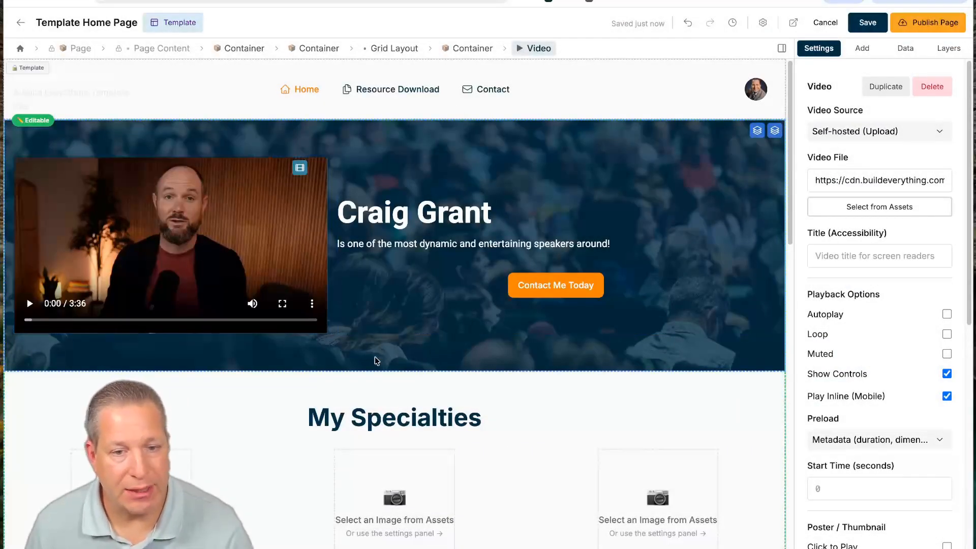
- Scroll to My Specialties and drag a Container from the Add list into the specialties area
scroll(405, 257, "down", 1)
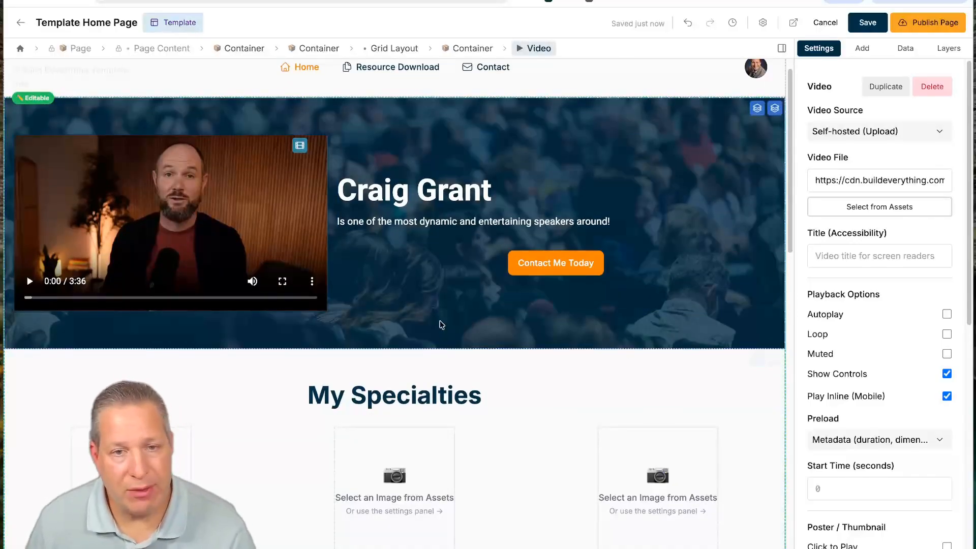
scroll(414, 395, "down", 3)
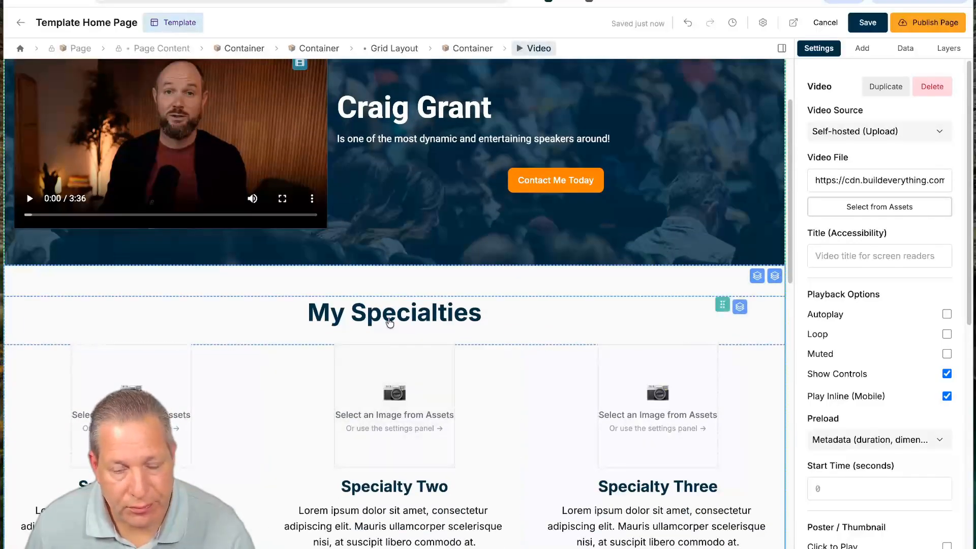
left_click(403, 312)
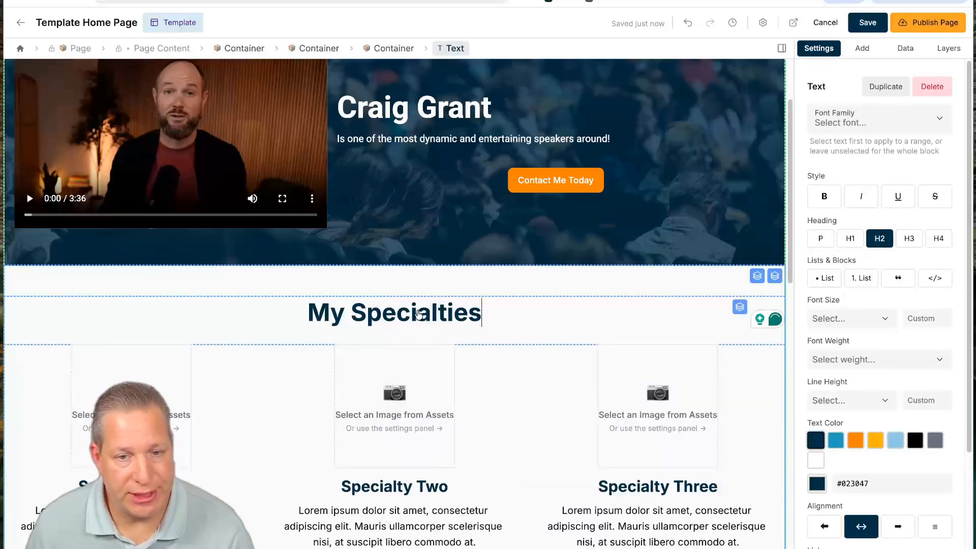
scroll(285, 356, "down", 5)
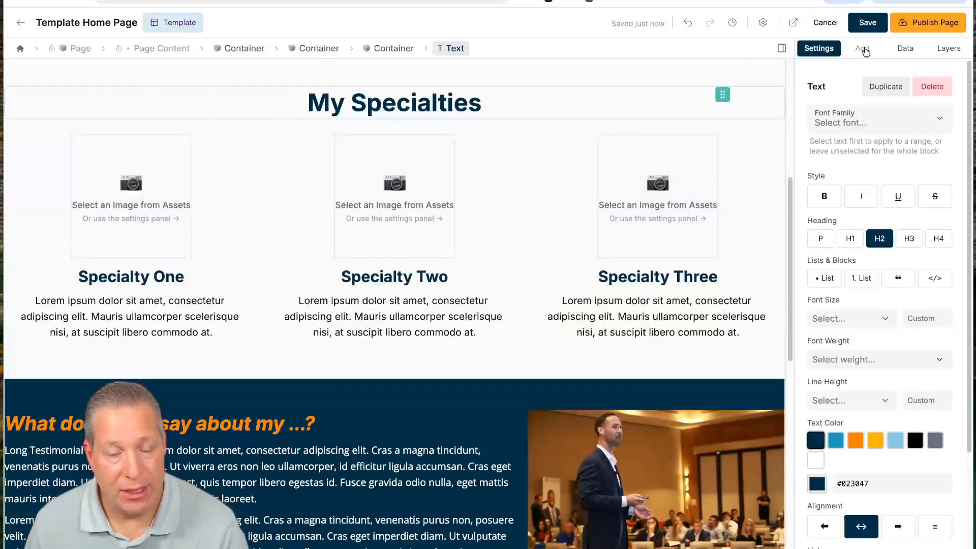
left_click(862, 48)
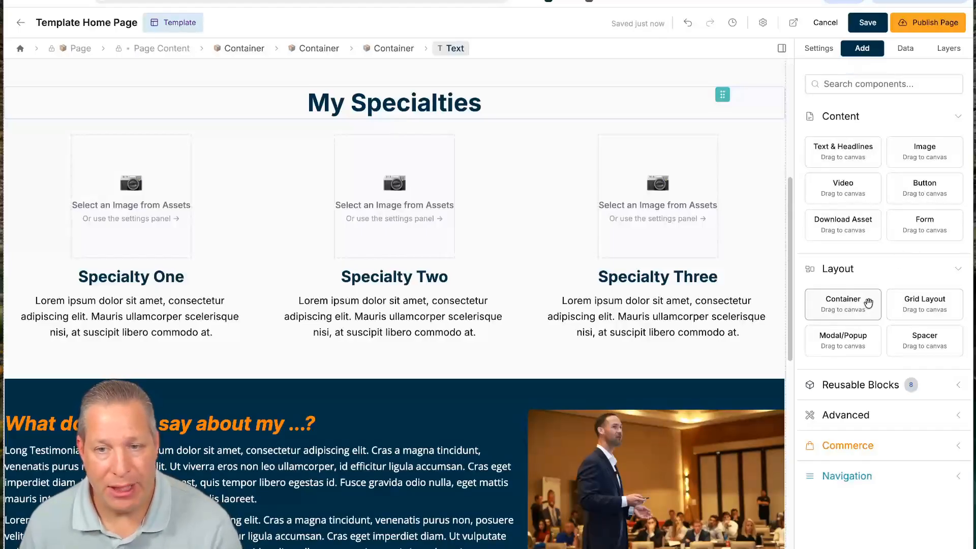
left_click_drag(848, 299, 394, 104)
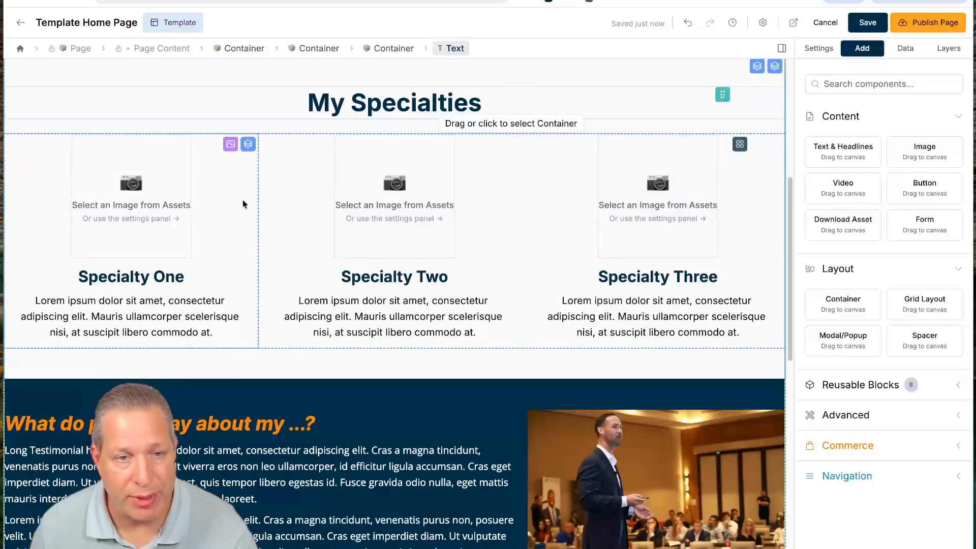
- Put the woman's headshot from the image library into the Specialty One image slot
left_click(130, 198)
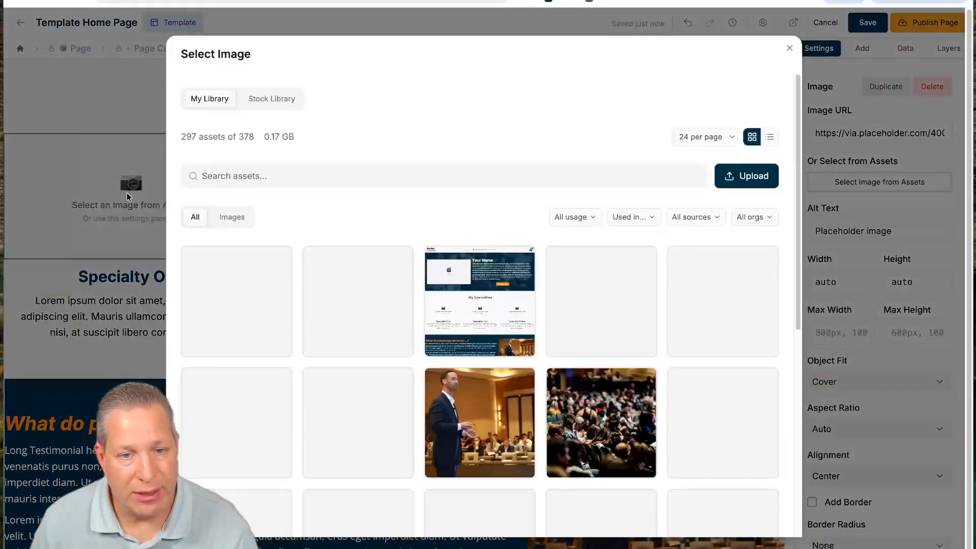
scroll(339, 333, "down", 1)
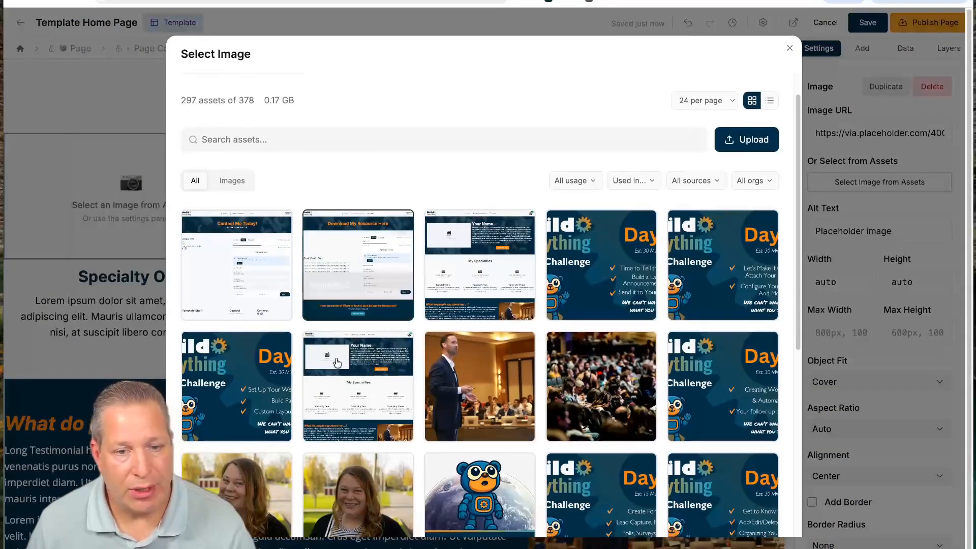
left_click(351, 504)
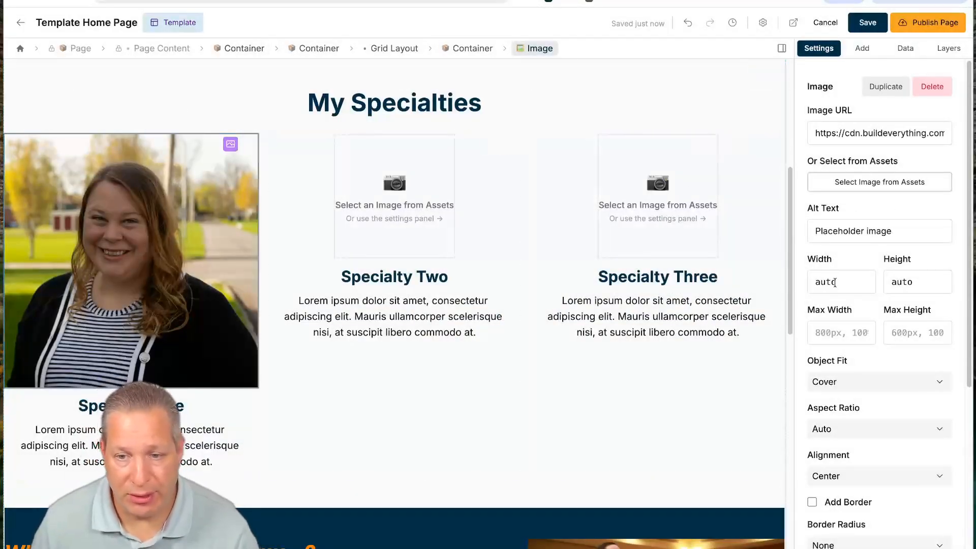
scroll(846, 420, "down", 1)
scroll(846, 421, "down", 5)
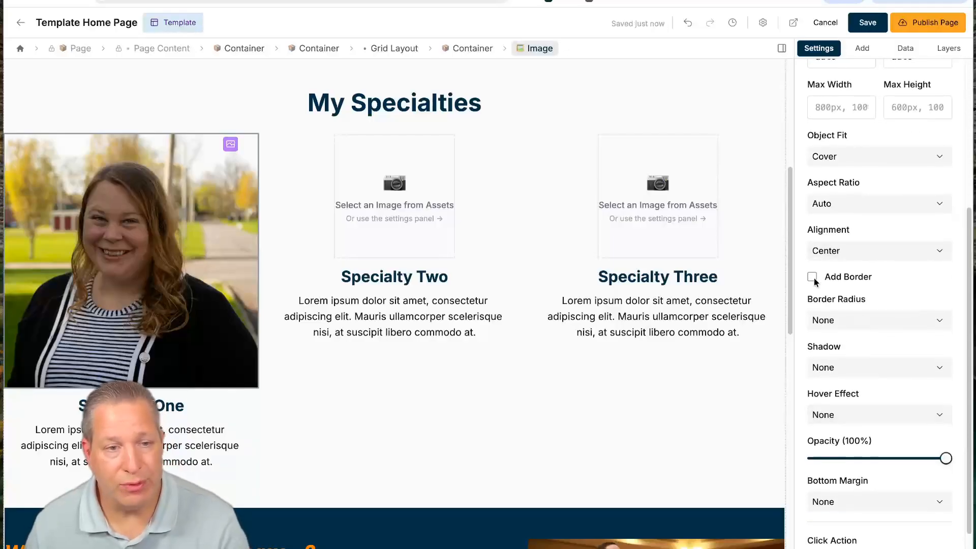
- Give the Specialty One photo a 2px navy #023047 border and a full-circle border radius
left_click(812, 277)
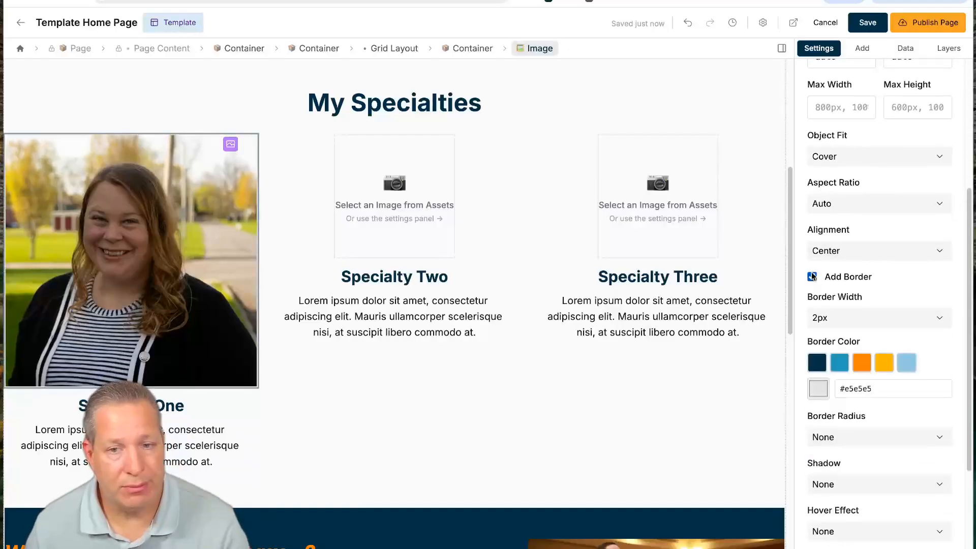
left_click(820, 361)
left_click(853, 440)
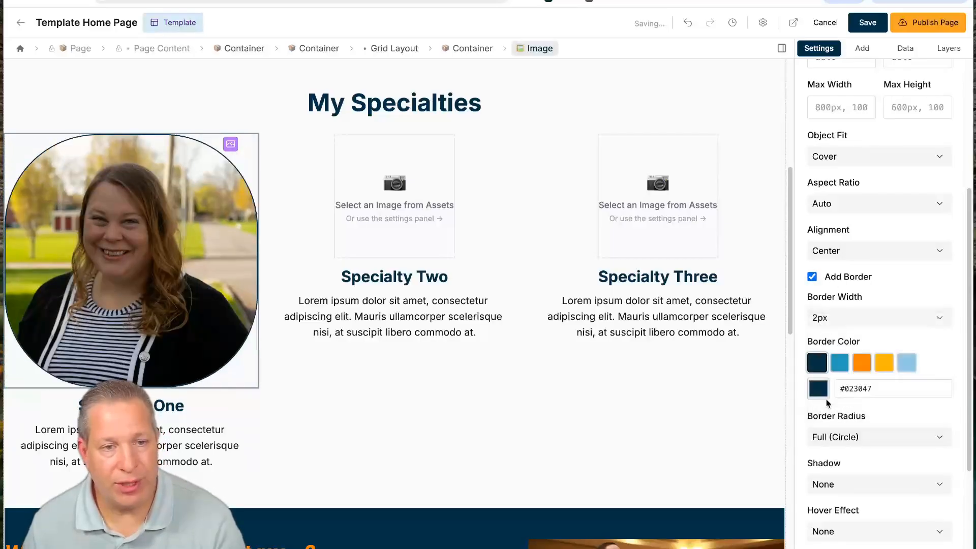
left_click(828, 408)
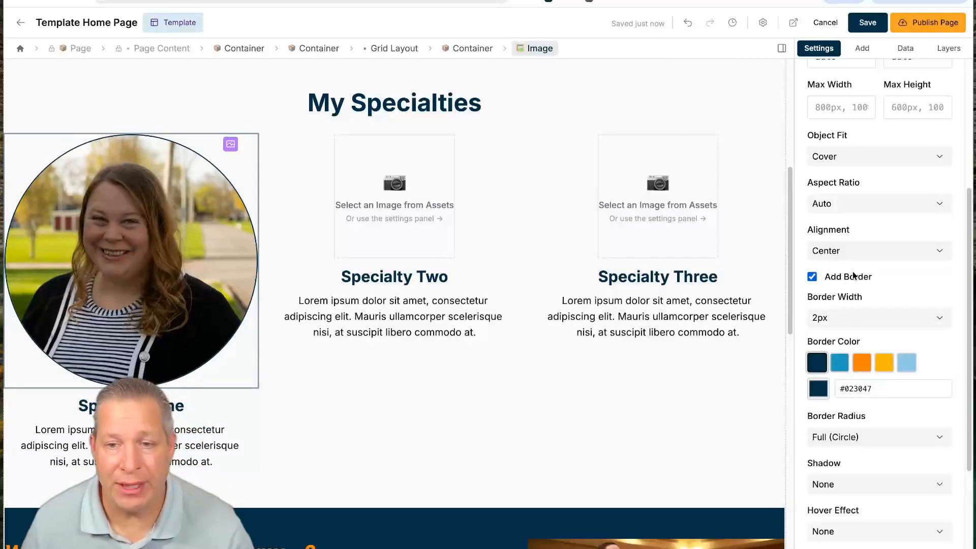
- Cap the Specialty One photo at a 200px maximum width
scroll(903, 330, "down", 1)
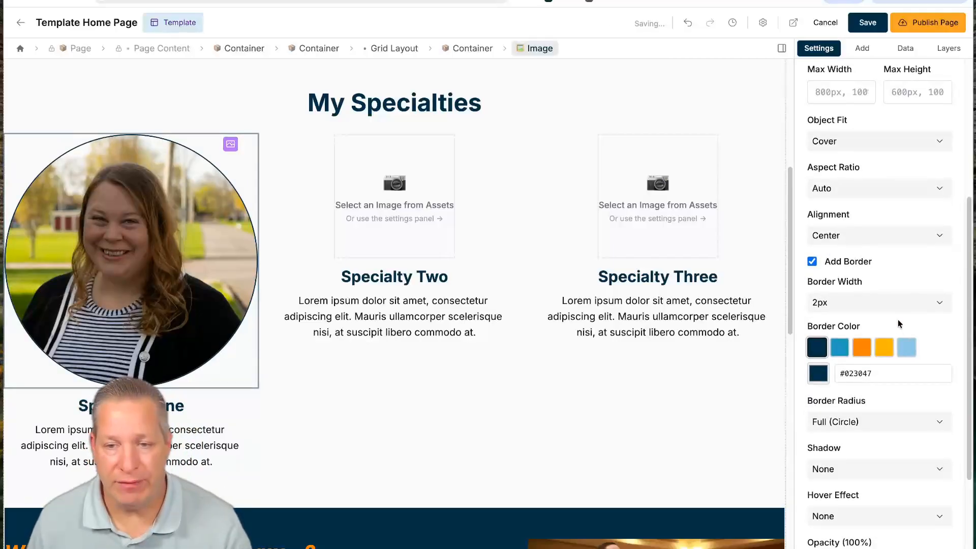
scroll(893, 309, "up", 4)
left_click(842, 278)
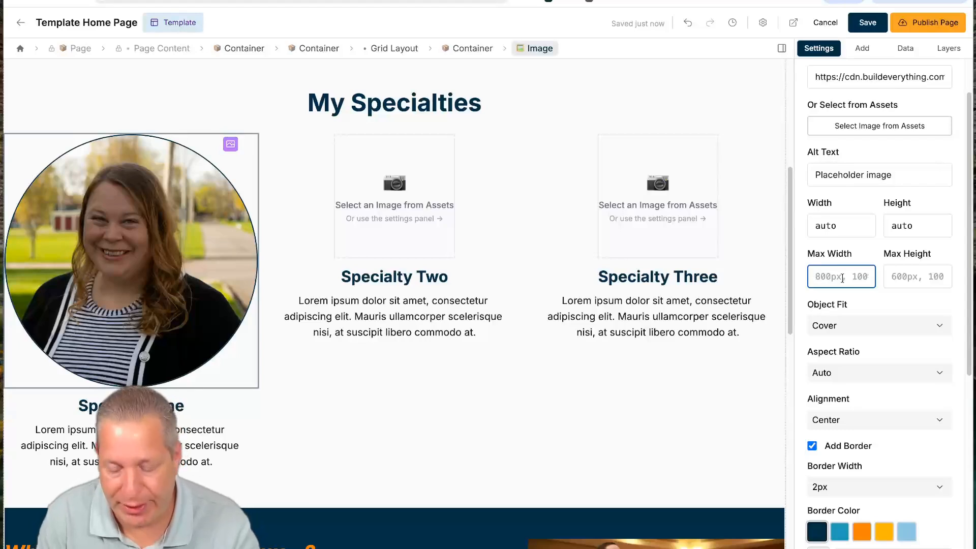
type("200p")
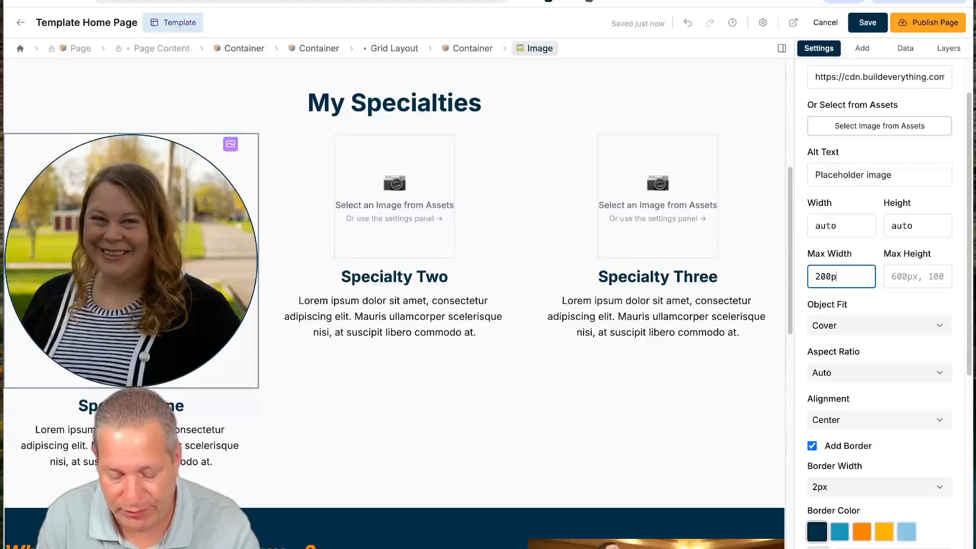
type("x")
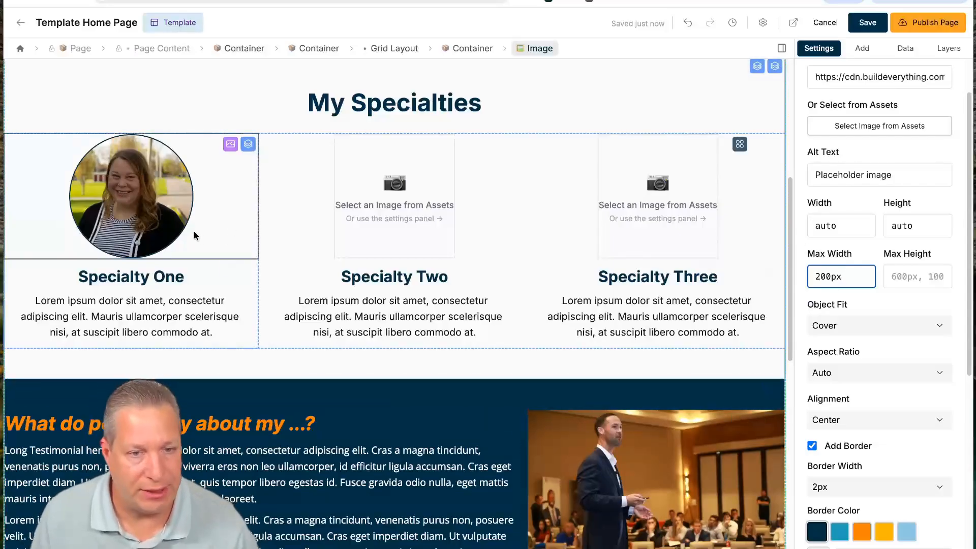
- Retitle the first specialty 'Excited' and rewrite its paragraph to praise the speaker, bar none
triple_click(190, 279)
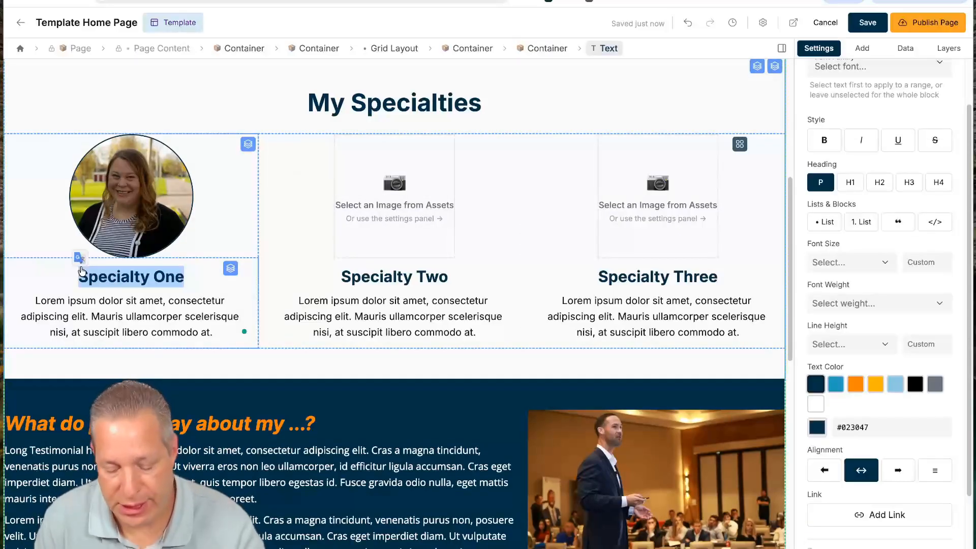
type("Excited")
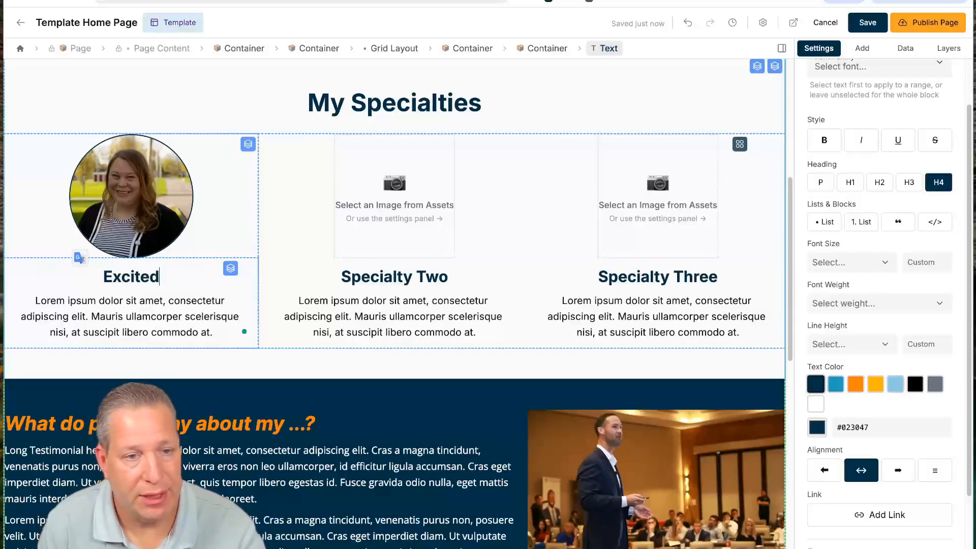
double_click(42, 304)
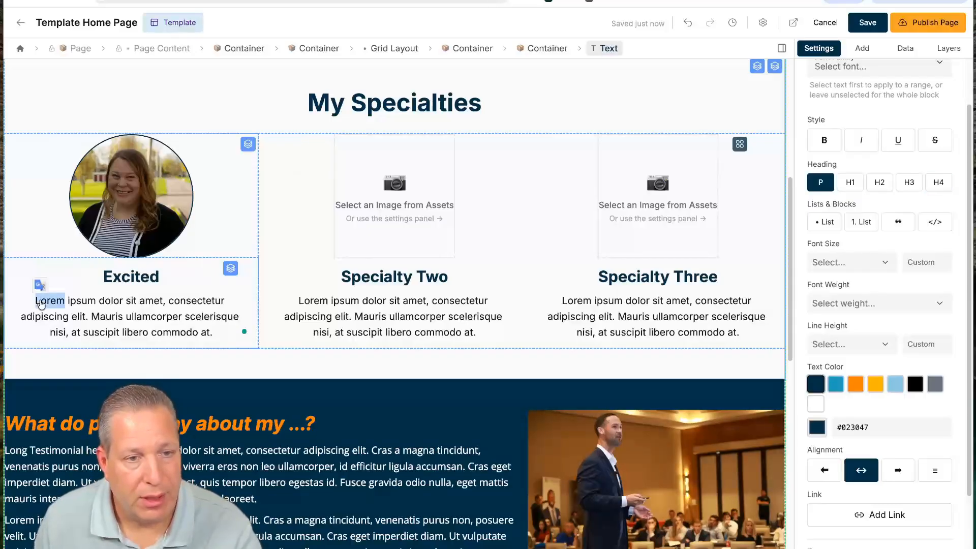
key("shift+Down")
key("shift+Down")
key("shift+Down")
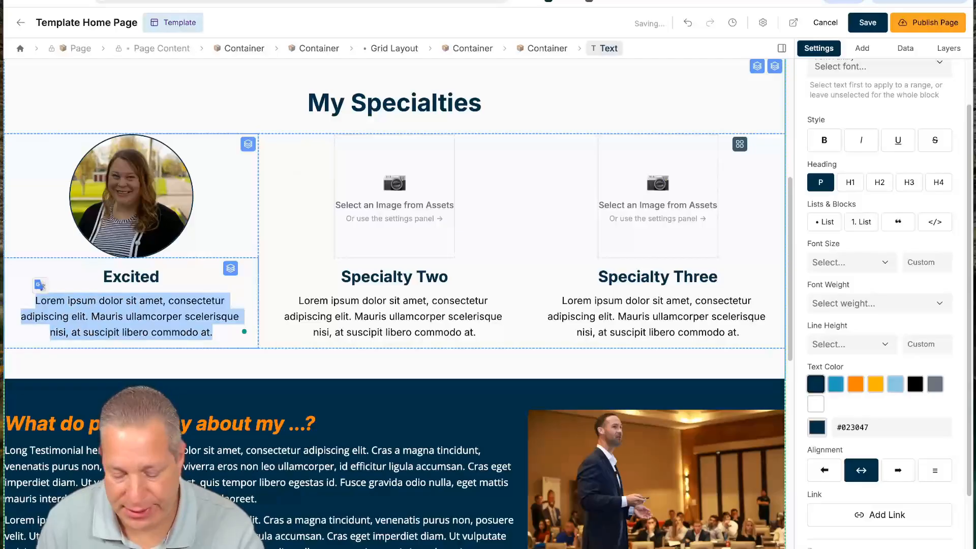
type("Craig is one of the most exciting ")
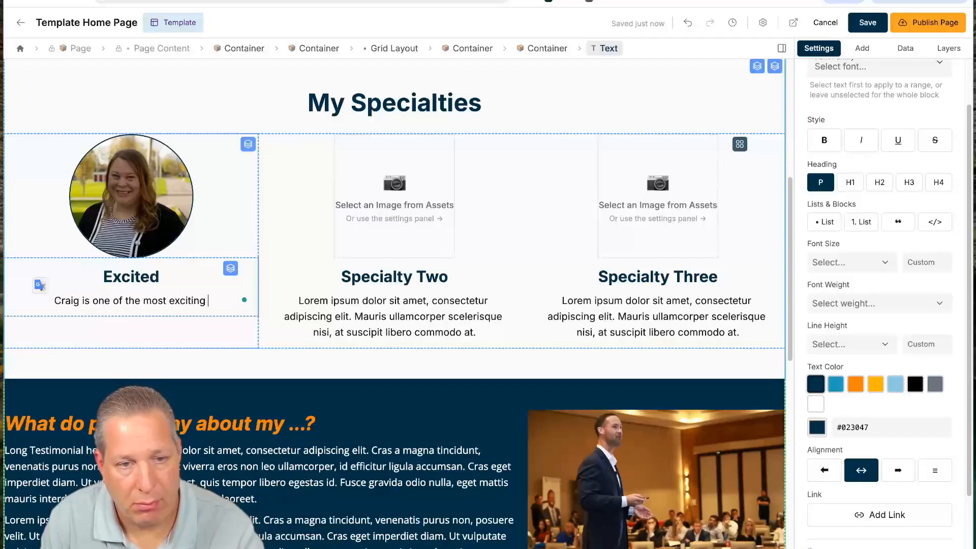
type("spea")
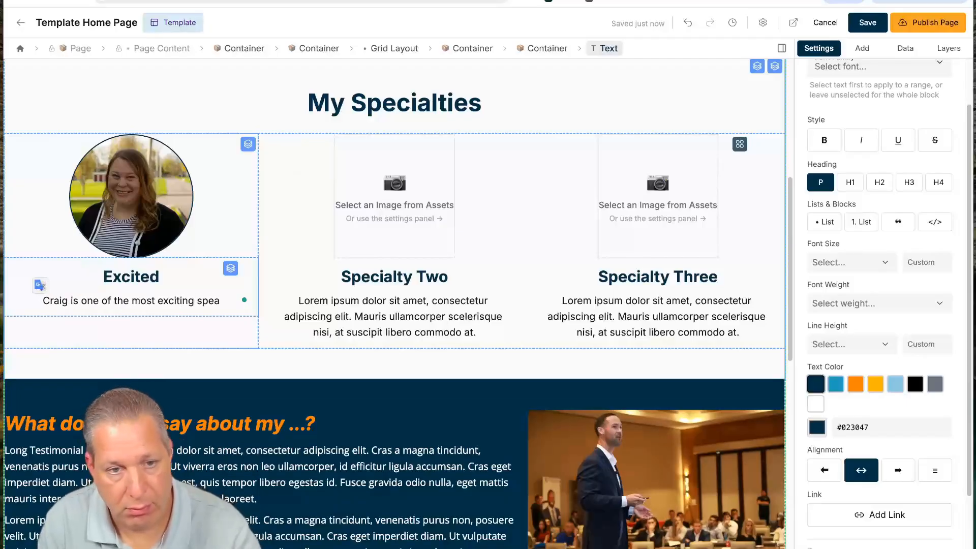
type("kers there is")
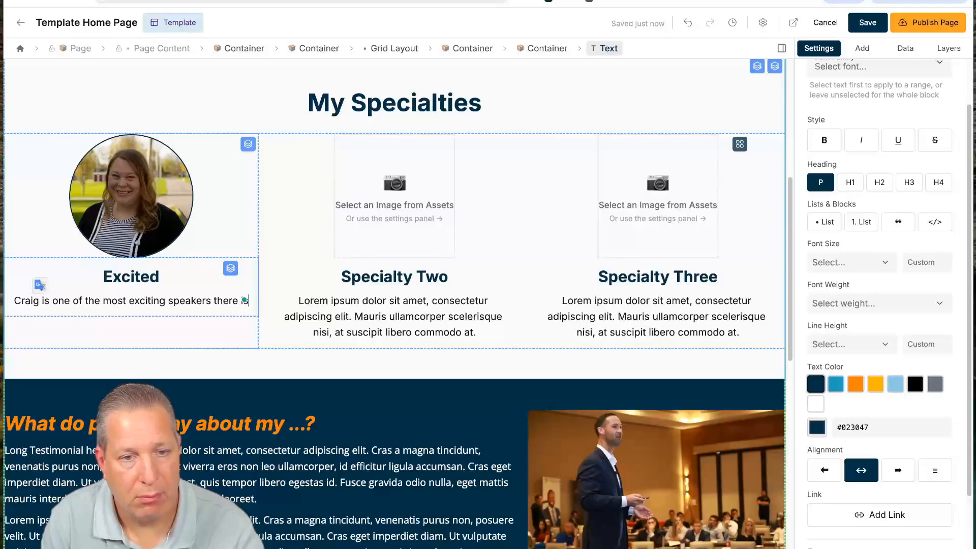
type(", bar none!")
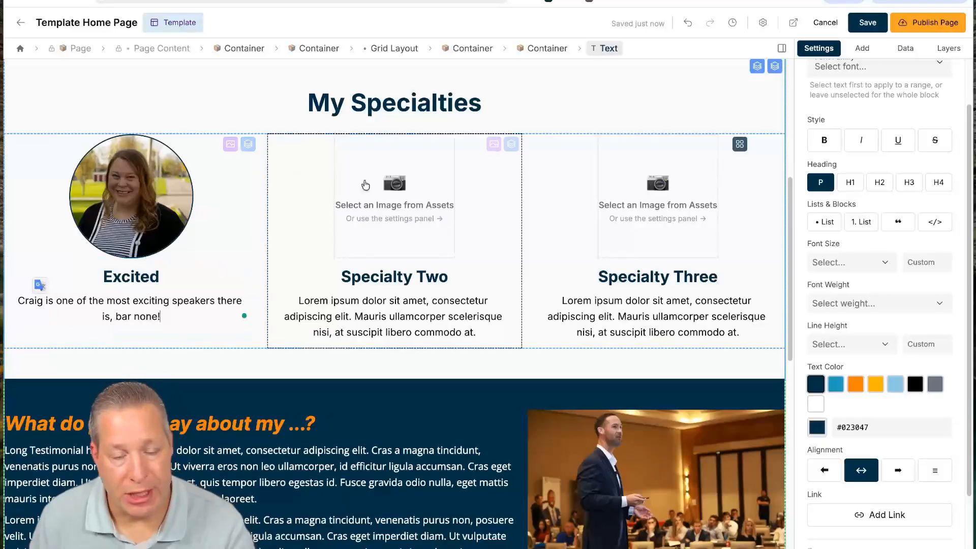
- Put the bearded man's portrait from page 3 of the image library into Specialty Two
left_click(406, 209)
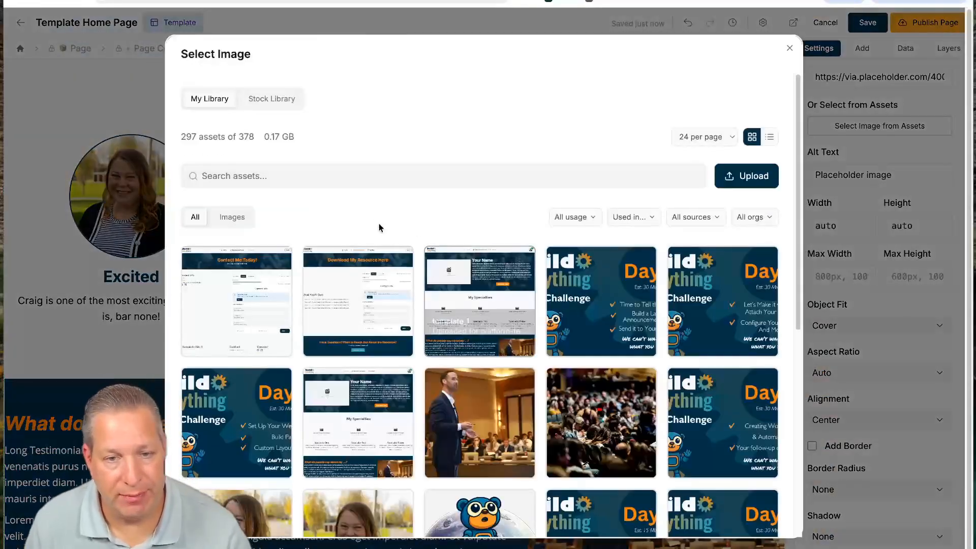
scroll(508, 330, "down", 7)
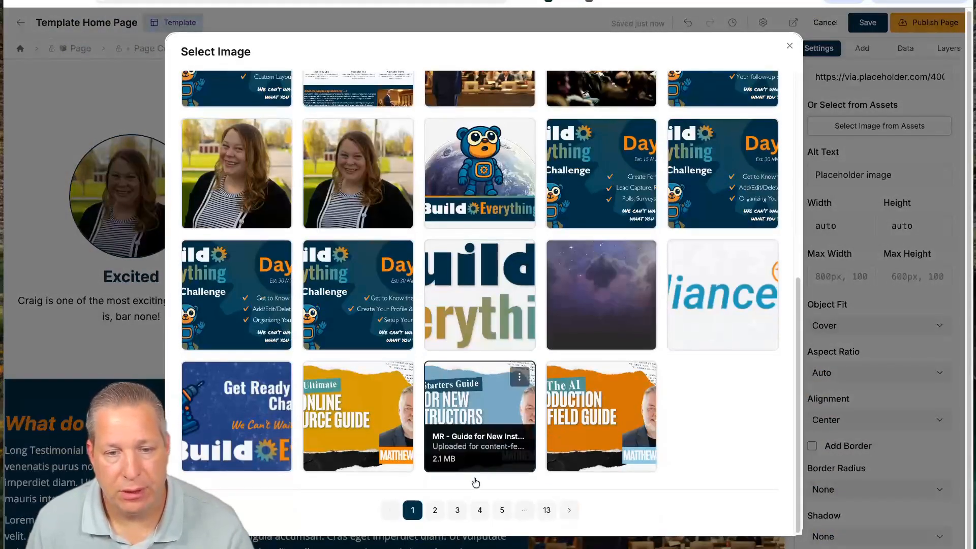
left_click(459, 508)
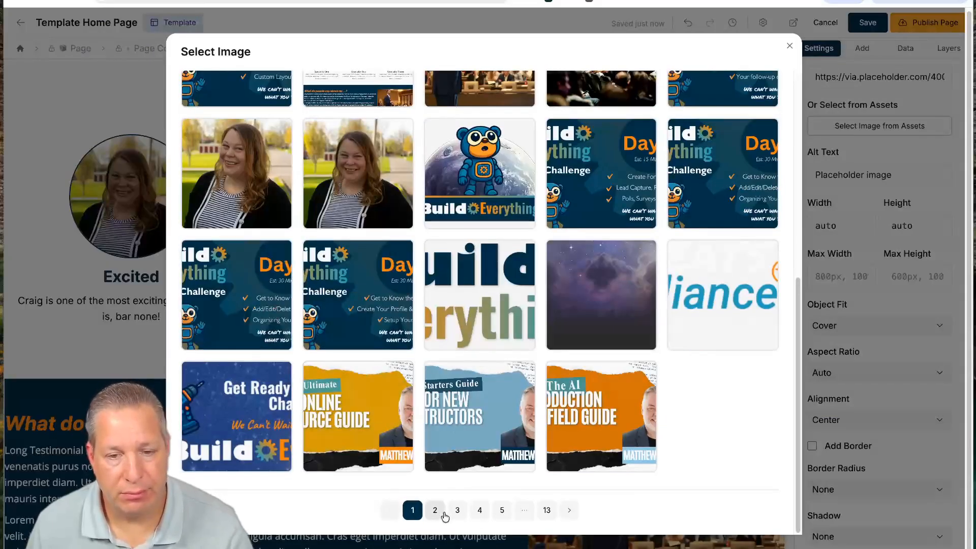
left_click(456, 511)
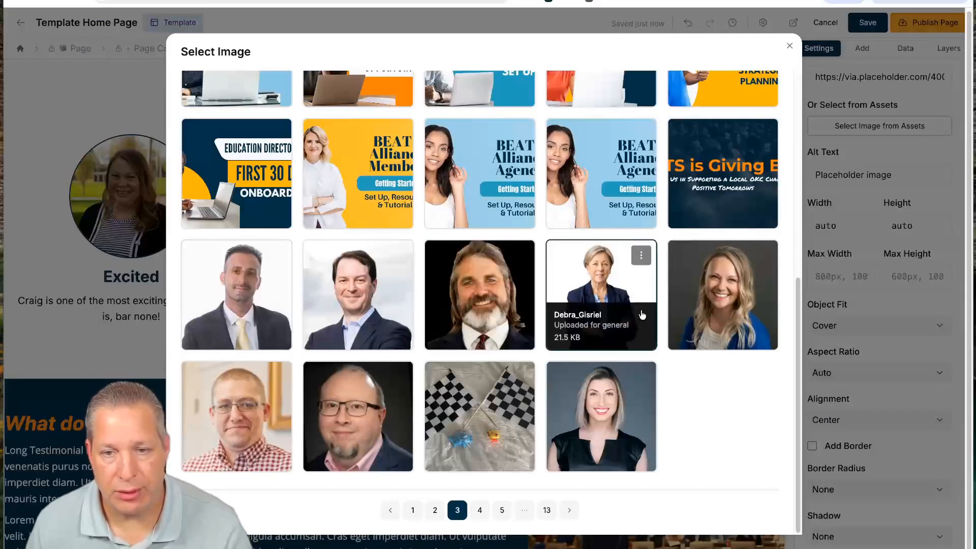
left_click(475, 294)
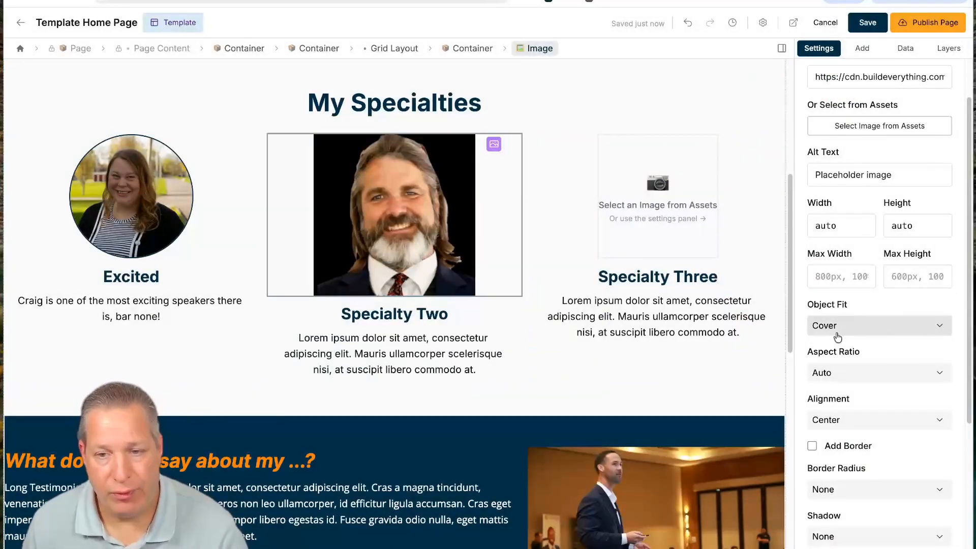
- Give the Specialty Two photo a navy border and a Full (Circle) border radius
scroll(849, 396, "down", 2)
left_click(812, 363)
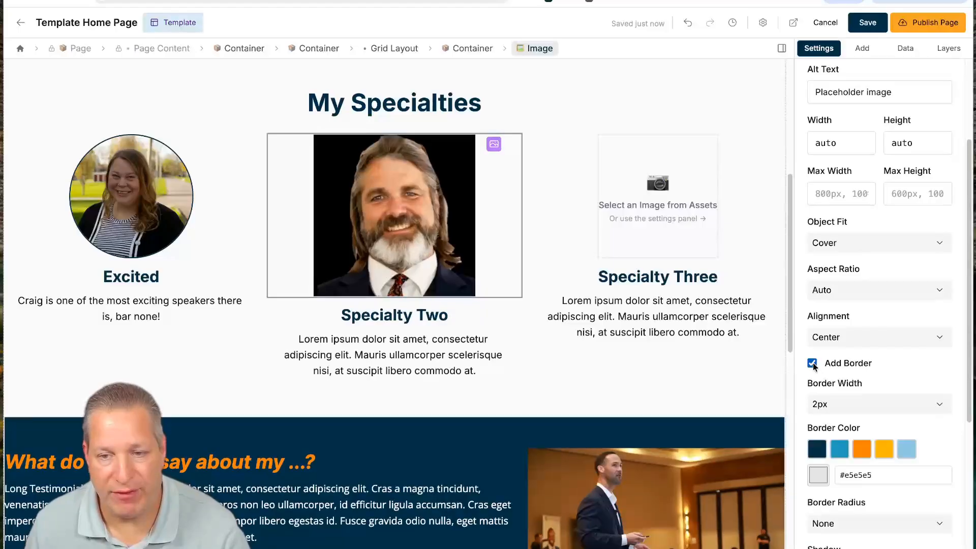
left_click(823, 456)
scroll(828, 463, "down", 2)
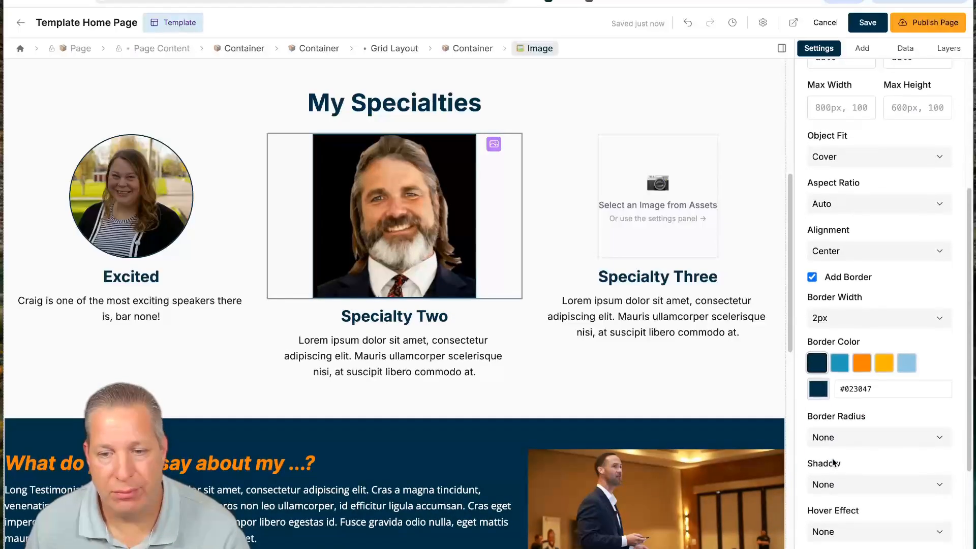
scroll(844, 489, "down", 3)
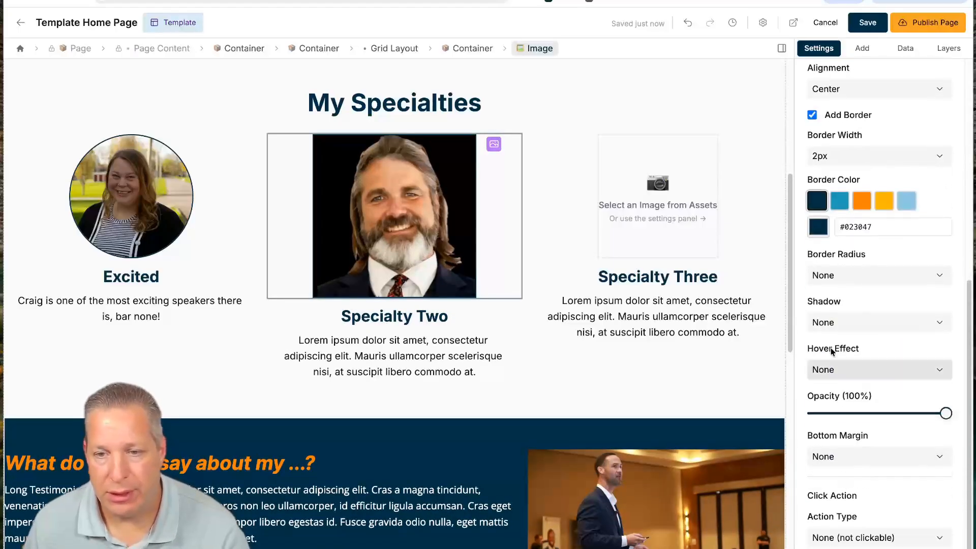
left_click(829, 279)
left_click(861, 389)
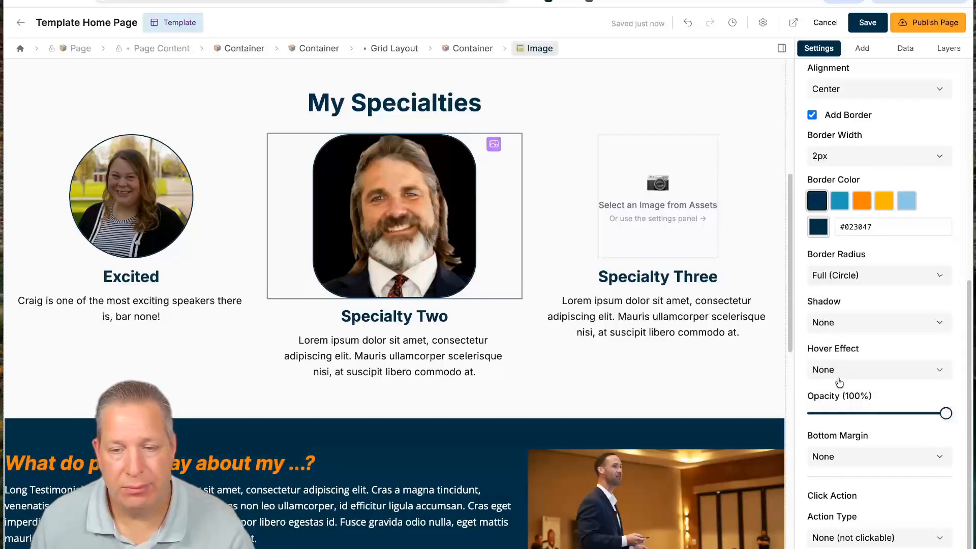
- Limit the Specialty Two photo to a 200px maximum width
scroll(847, 211, "up", 2)
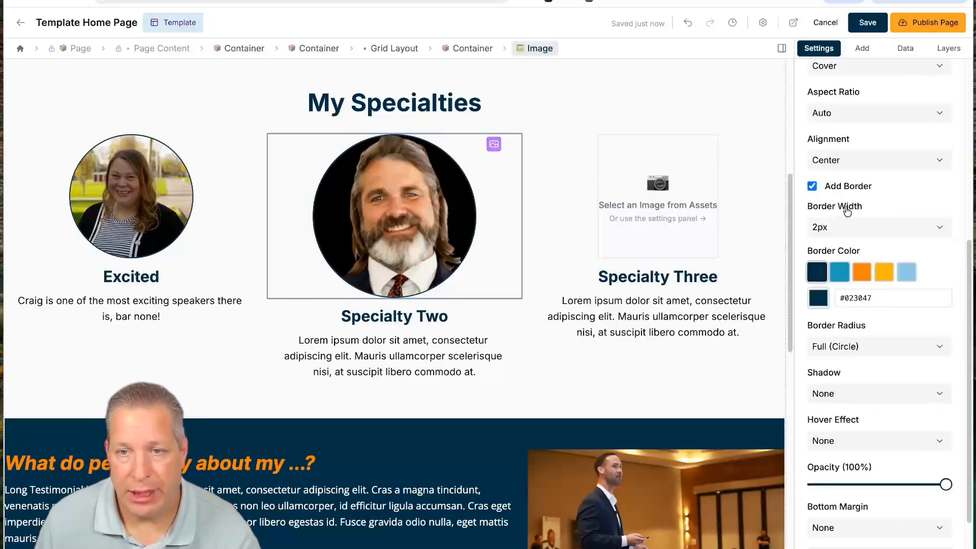
scroll(854, 255, "up", 5)
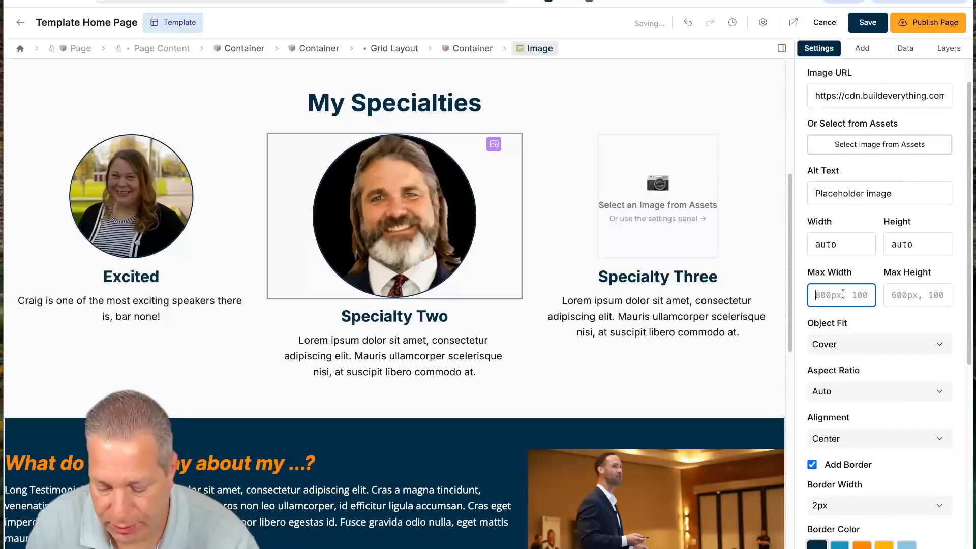
type("px")
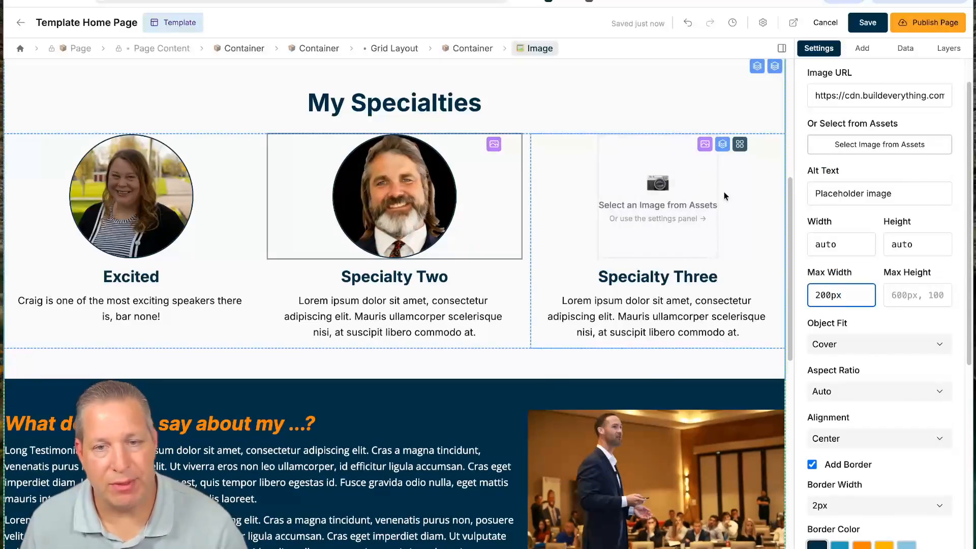
scroll(329, 377, "down", 4)
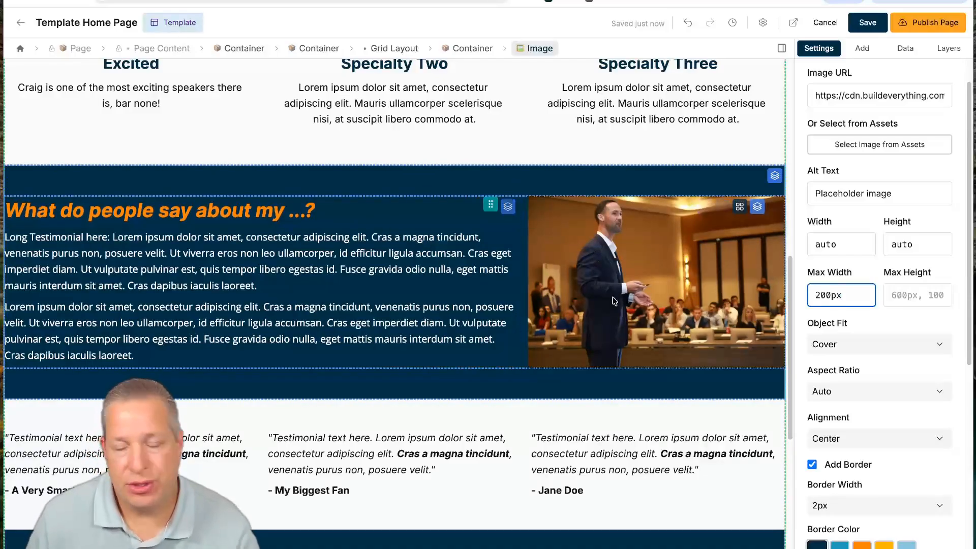
- Replace the testimonial section's speaker photo with the 7 Day Challenge Day 1 graphic
left_click(646, 295)
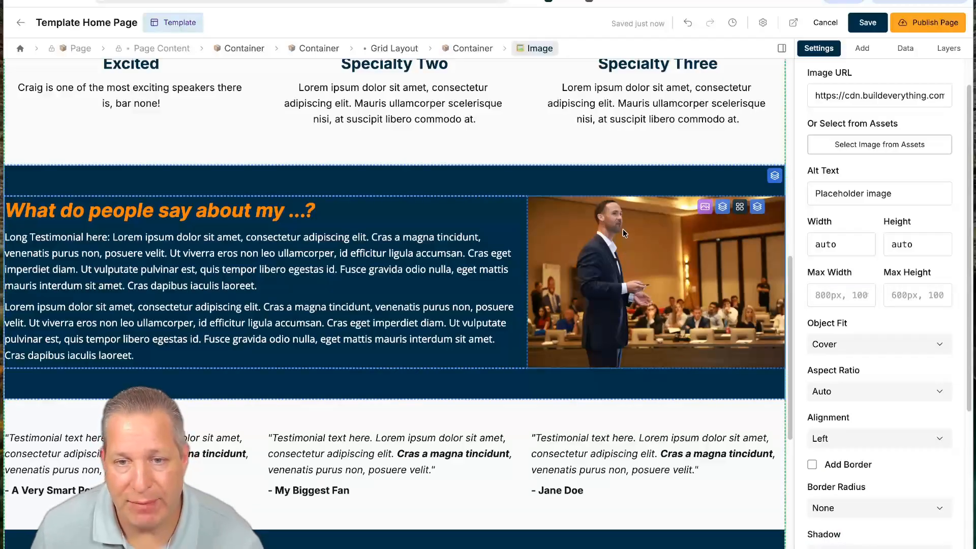
left_click(862, 144)
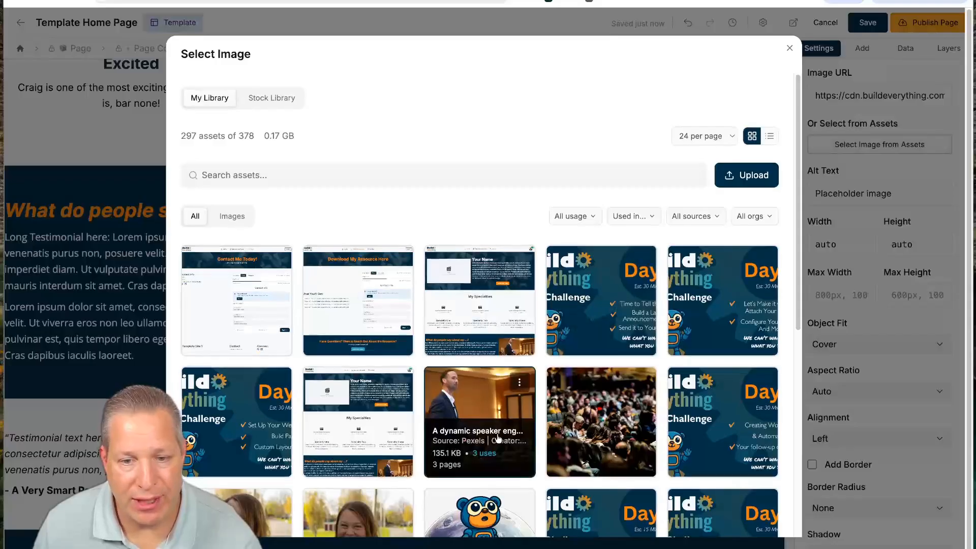
scroll(515, 405, "down", 4)
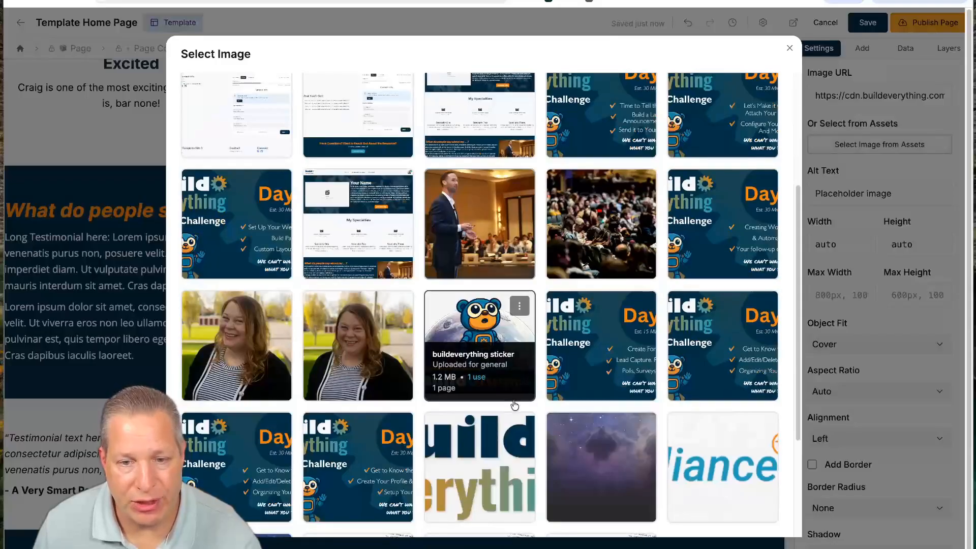
left_click(392, 444)
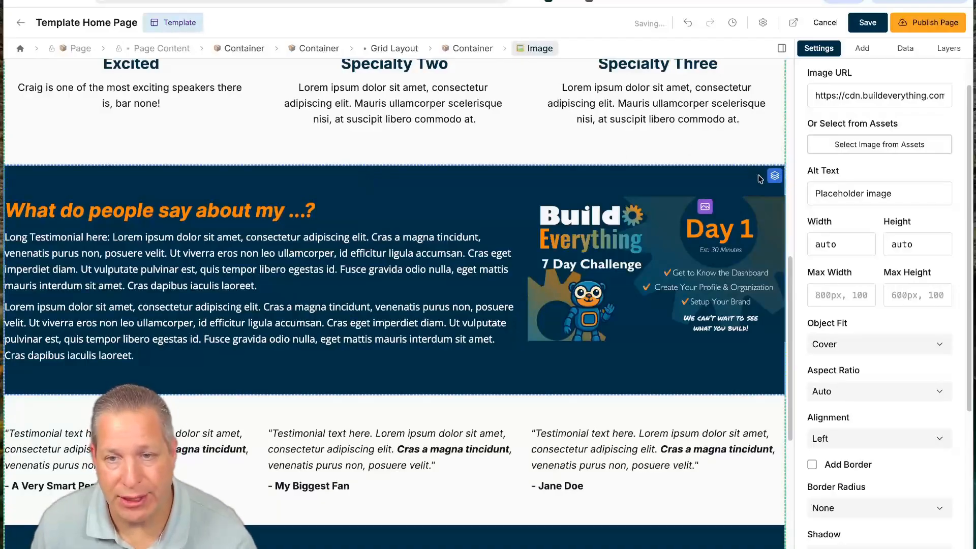
left_click(774, 175)
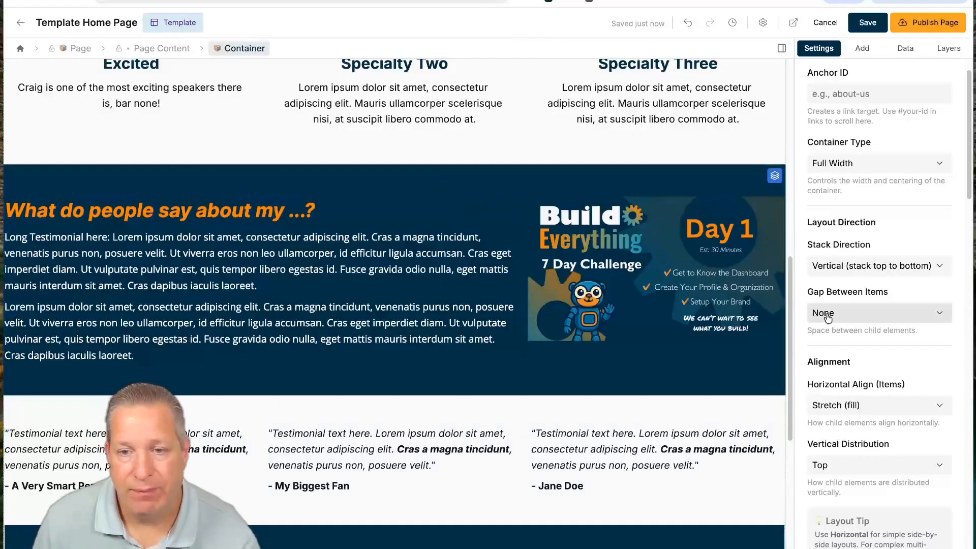
- Change the testimonial section background from navy to a solid orange #fb8500
scroll(827, 317, "down", 6)
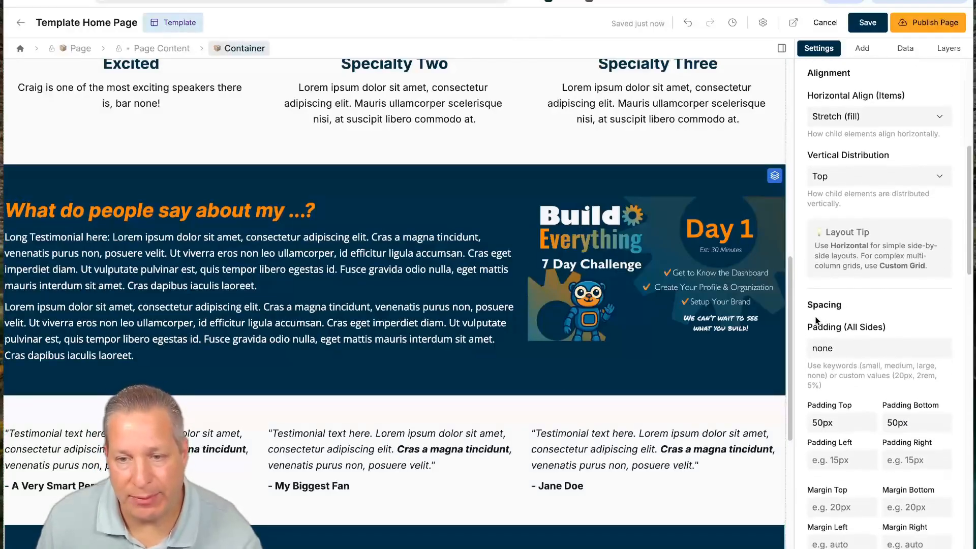
scroll(816, 320, "down", 2)
scroll(834, 328, "down", 9)
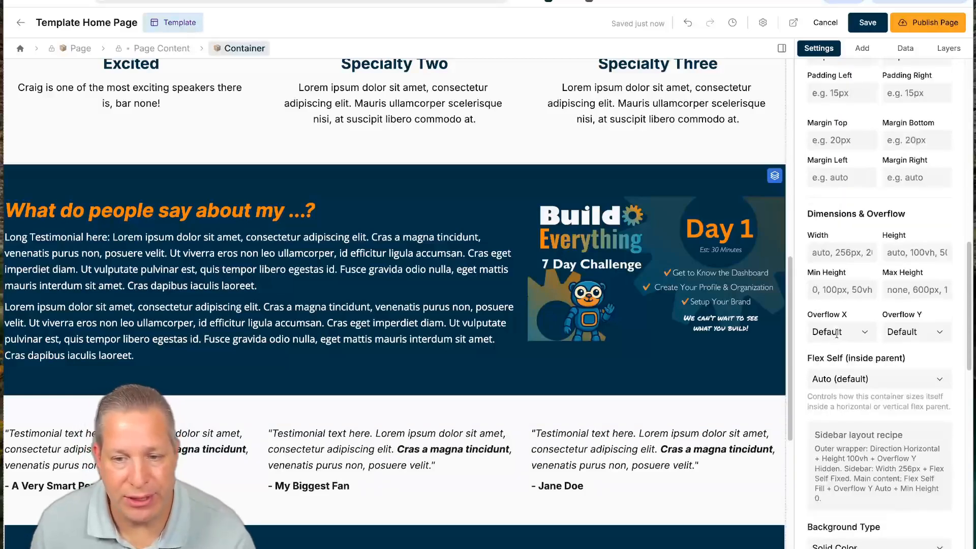
left_click(844, 372)
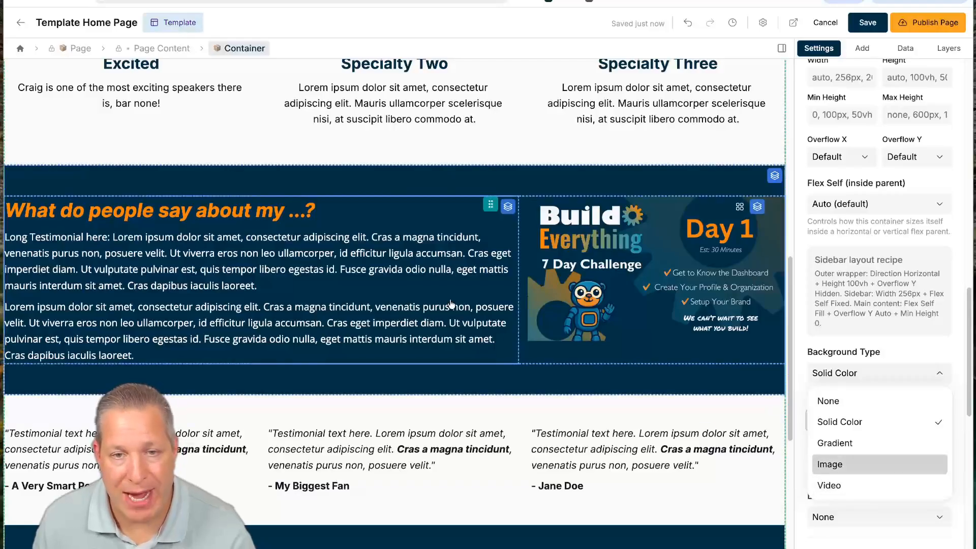
scroll(450, 317, "up", 10)
scroll(449, 317, "down", 9)
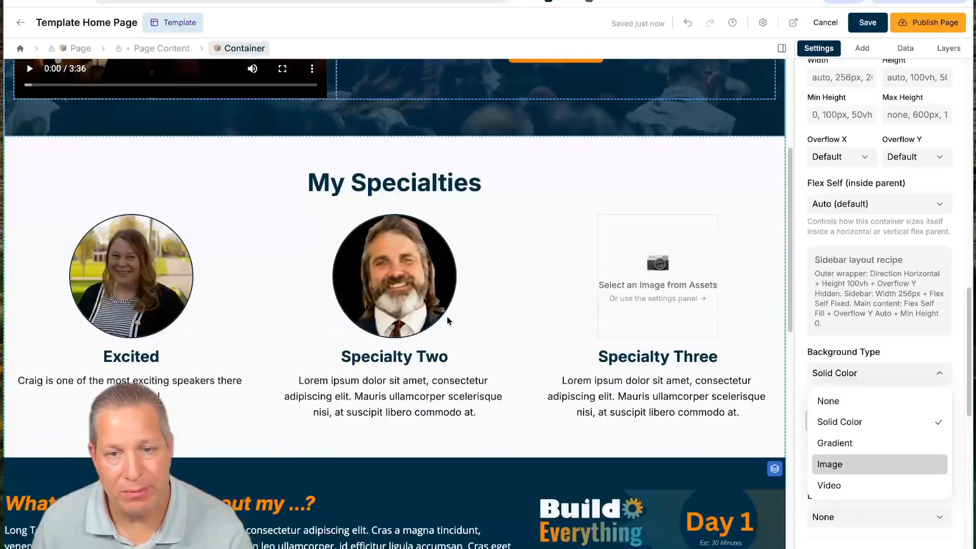
left_click(835, 426)
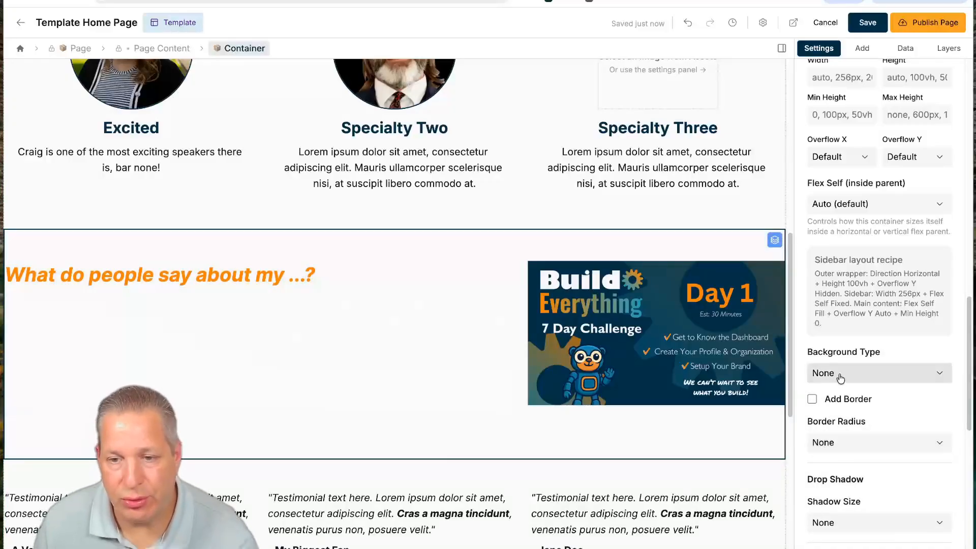
left_click(840, 375)
left_click(852, 422)
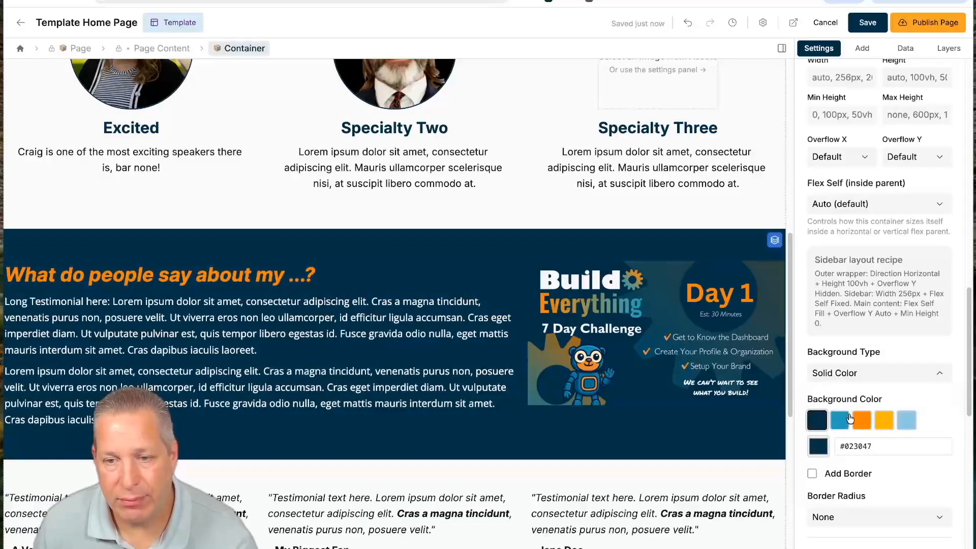
left_click(862, 422)
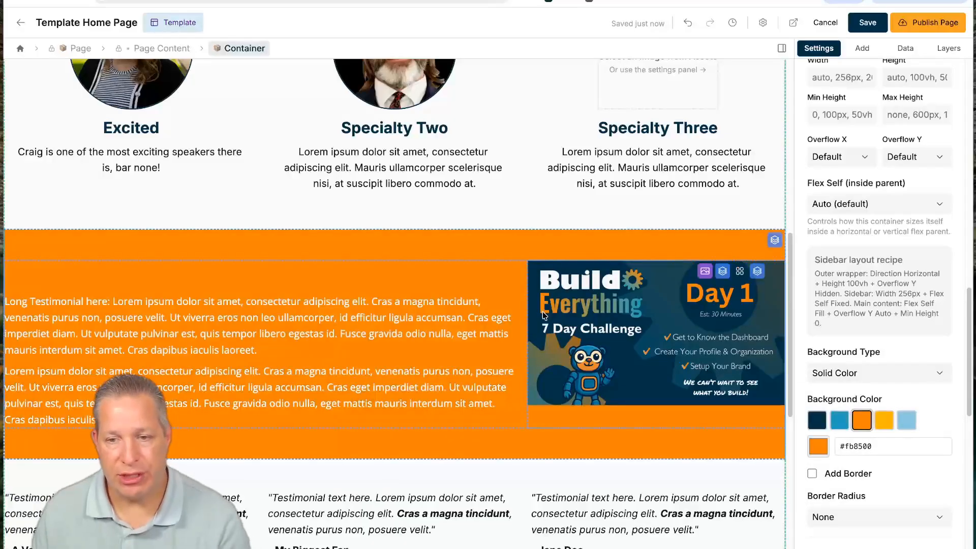
- Color the heading 'What do people say about my ...?' navy #023047
triple_click(271, 275)
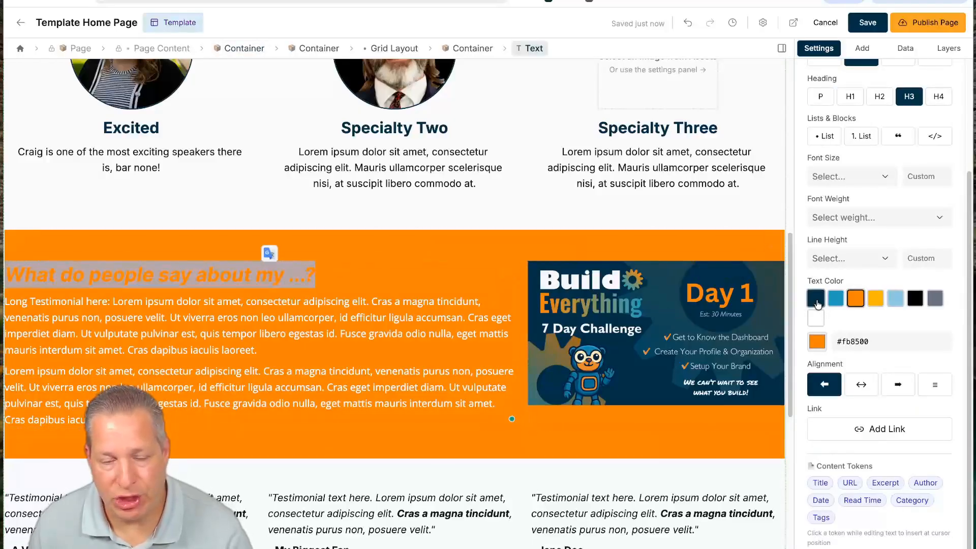
left_click(815, 298)
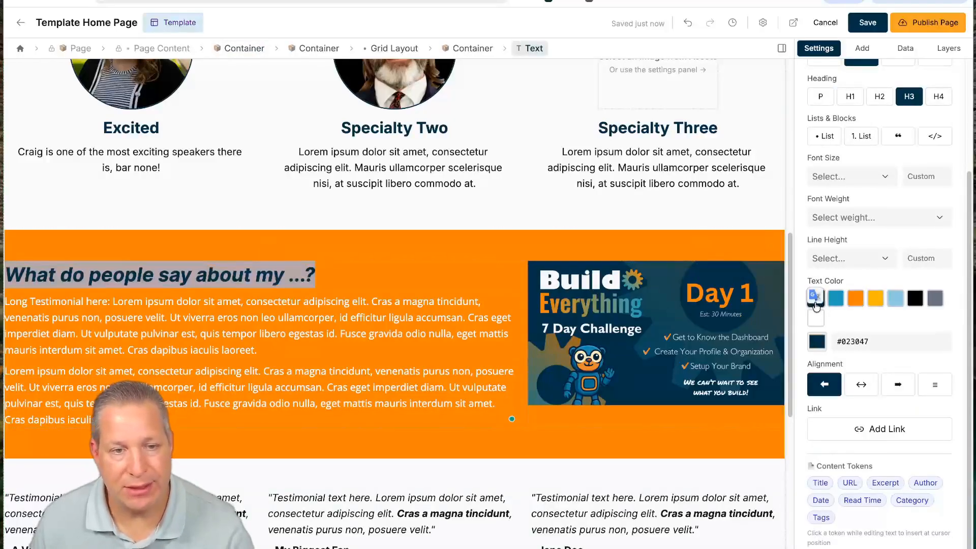
left_click(401, 336)
scroll(357, 365, "down", 4)
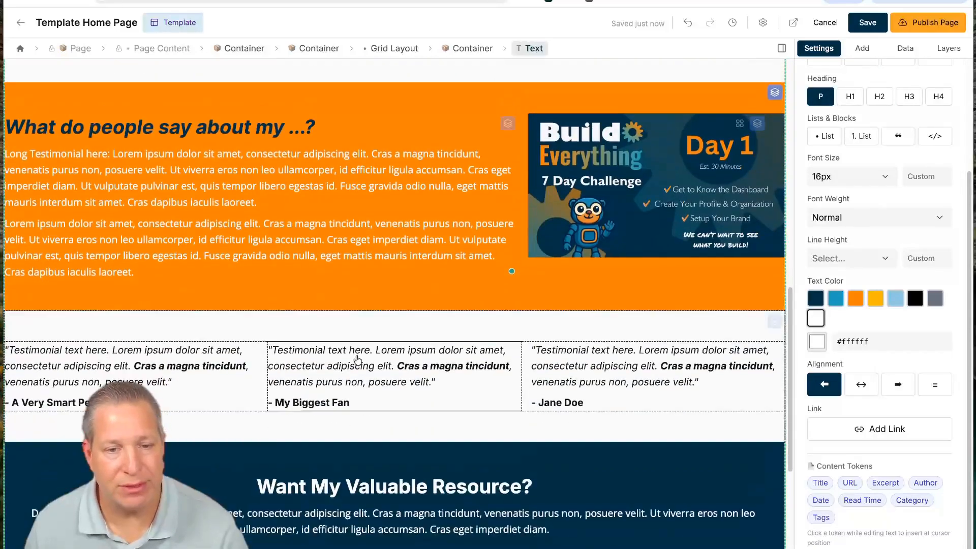
left_click(214, 327)
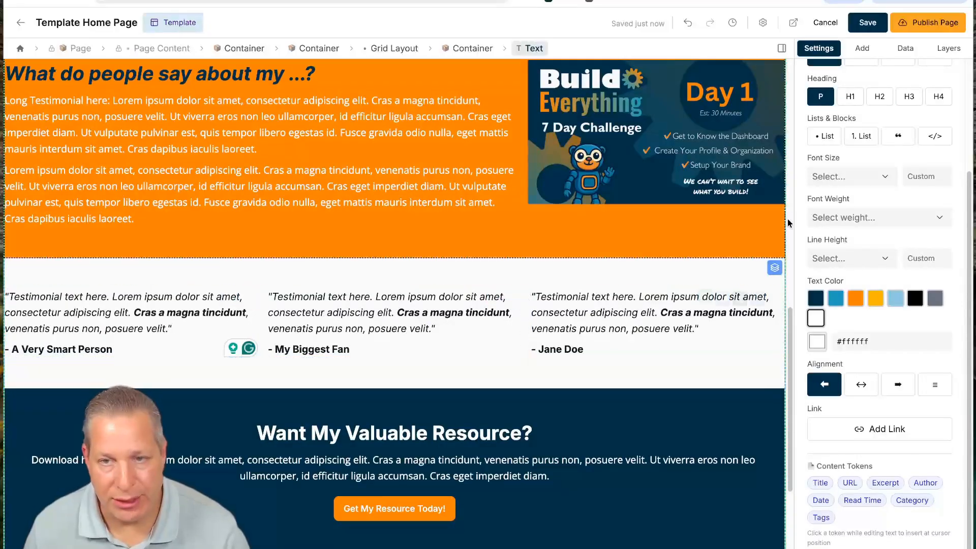
left_click(861, 49)
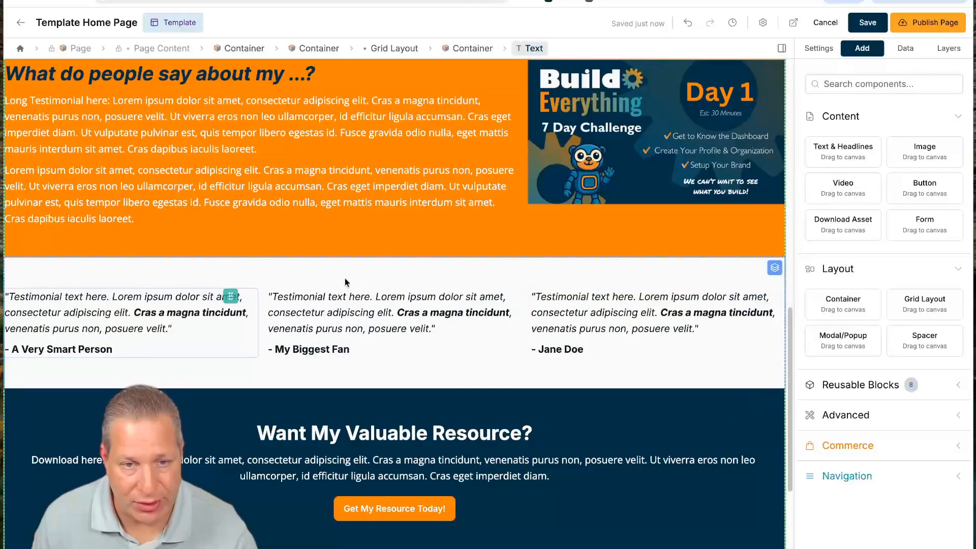
- Add an Image component to the first testimonial column showing the bear sticker
left_click(606, 216)
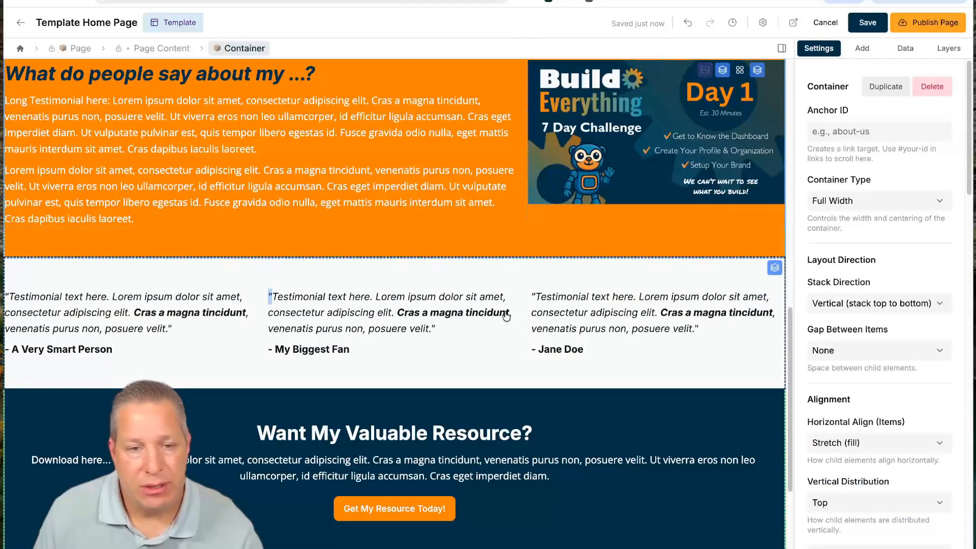
left_click(864, 50)
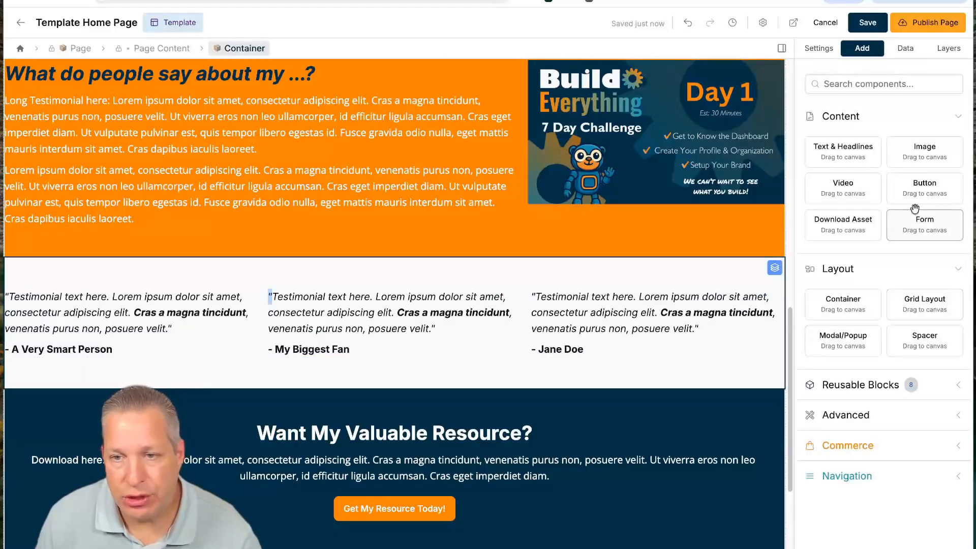
left_click_drag(925, 154, 130, 300)
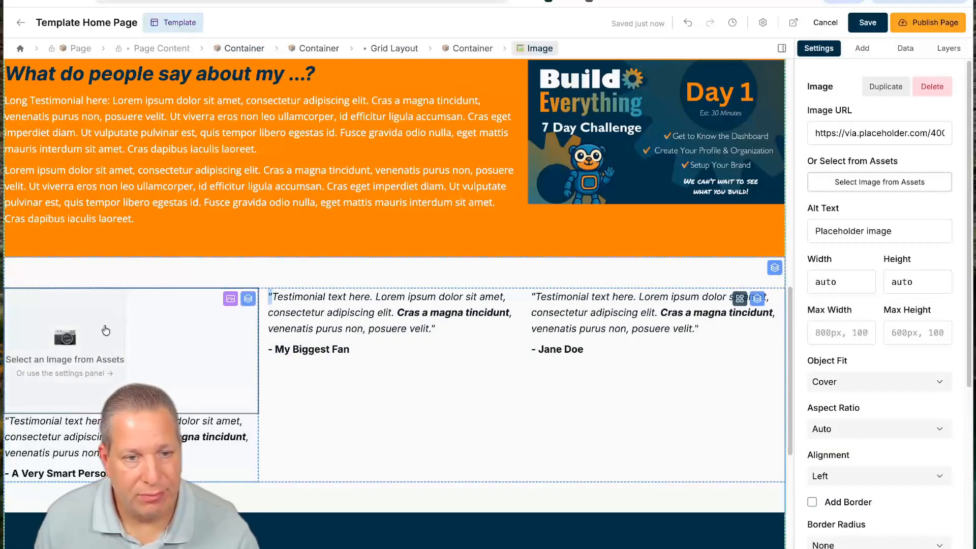
left_click(106, 330)
scroll(453, 419, "down", 1)
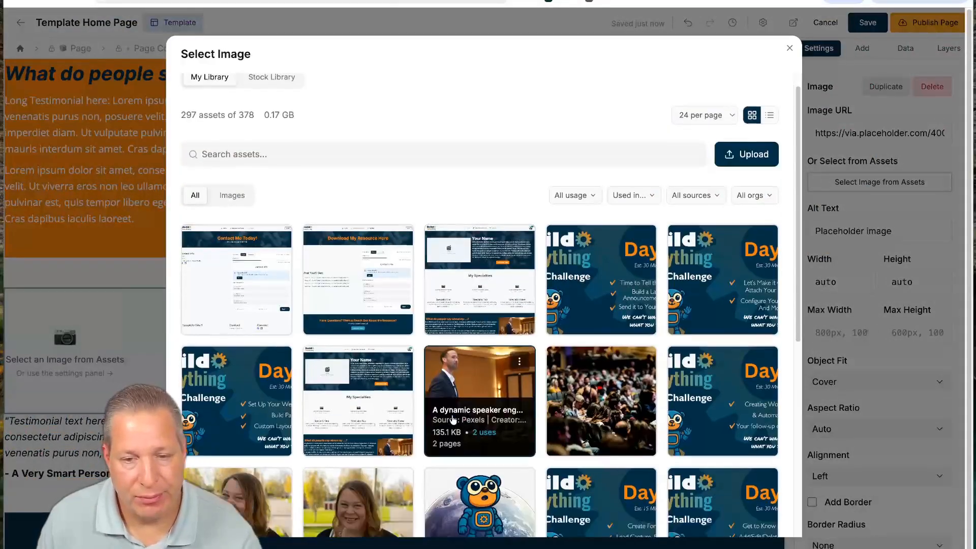
scroll(452, 419, "down", 3)
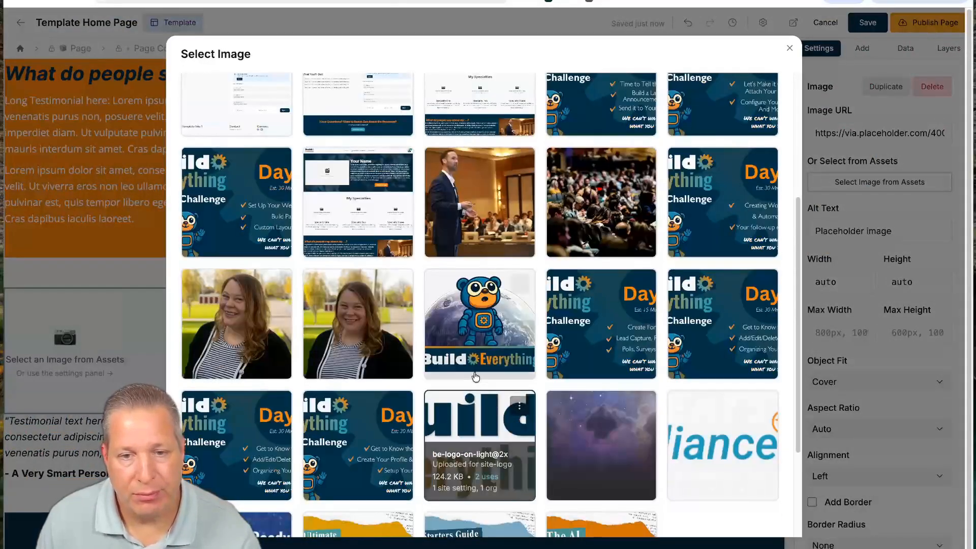
left_click(482, 314)
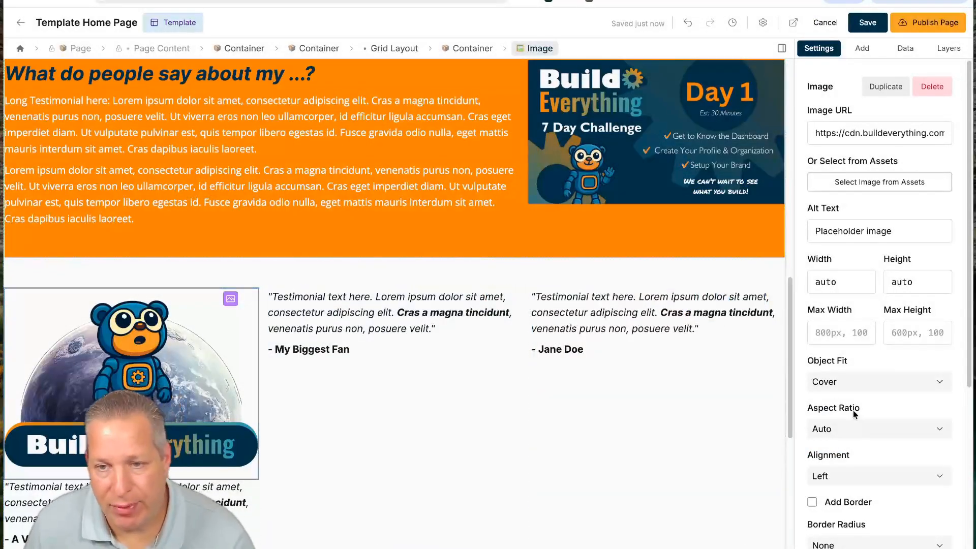
- Cap the bear sticker at 300px maximum width and centre it in its column
left_click(825, 334)
type("300px")
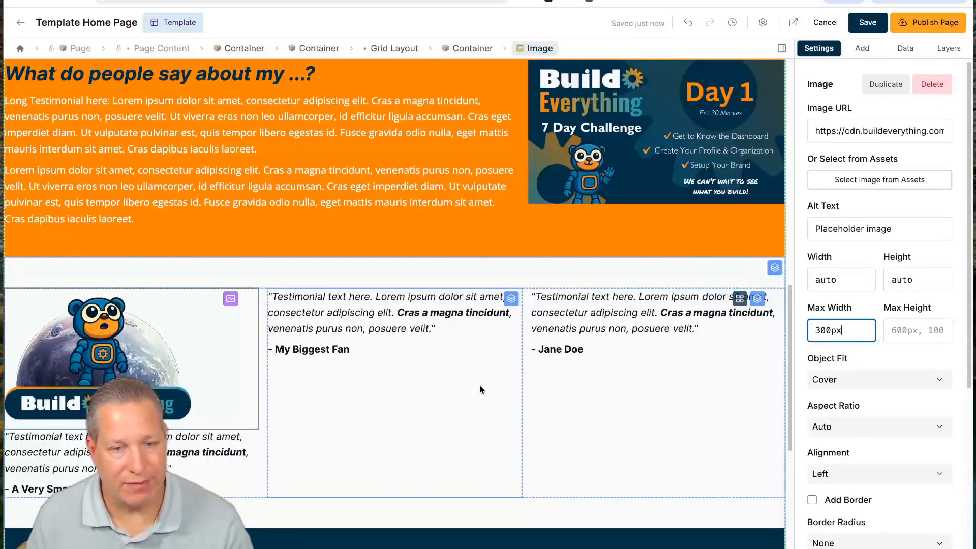
left_click(229, 437)
left_click(132, 489)
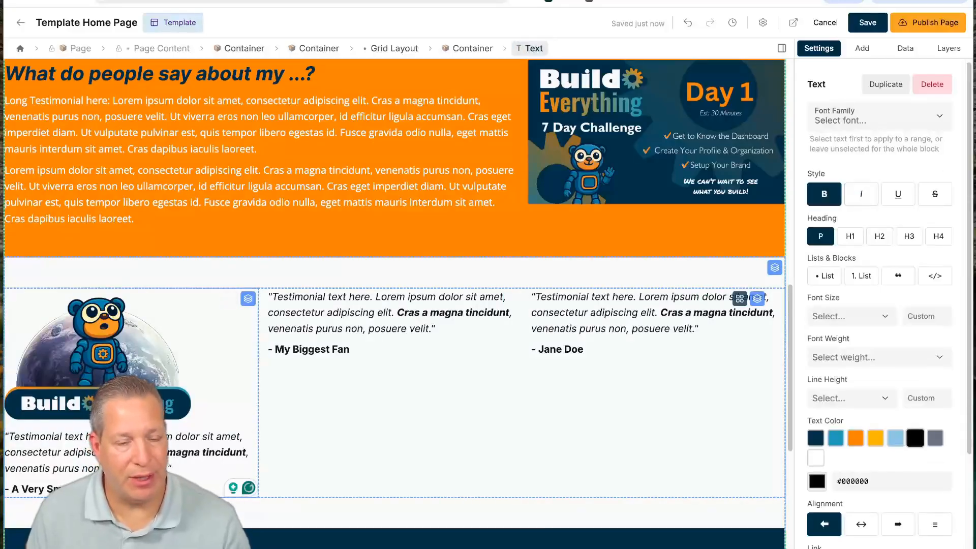
left_click(139, 402)
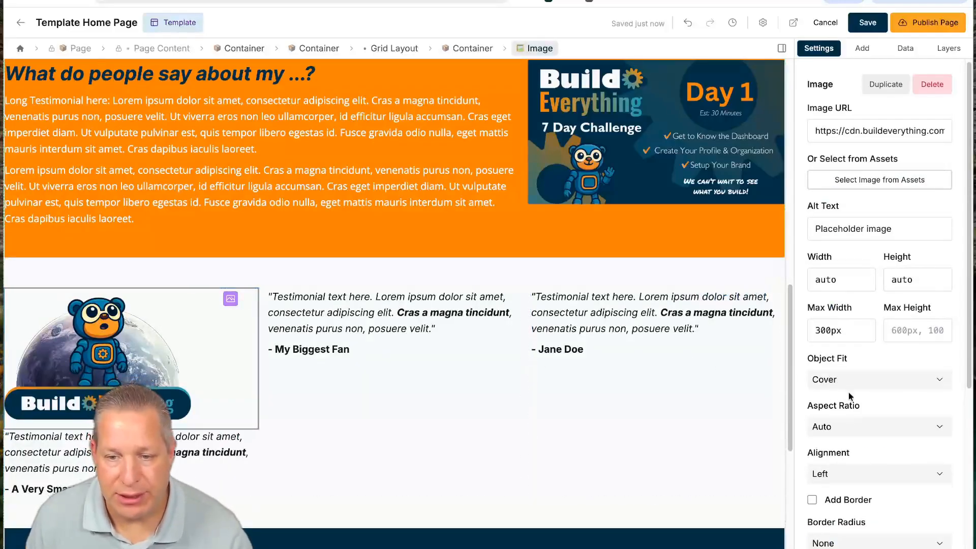
left_click(847, 473)
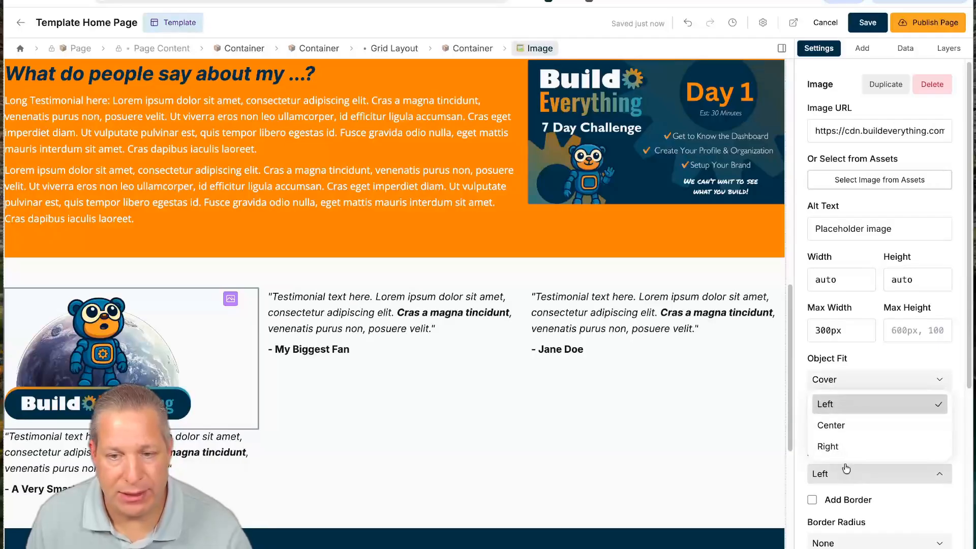
left_click(833, 424)
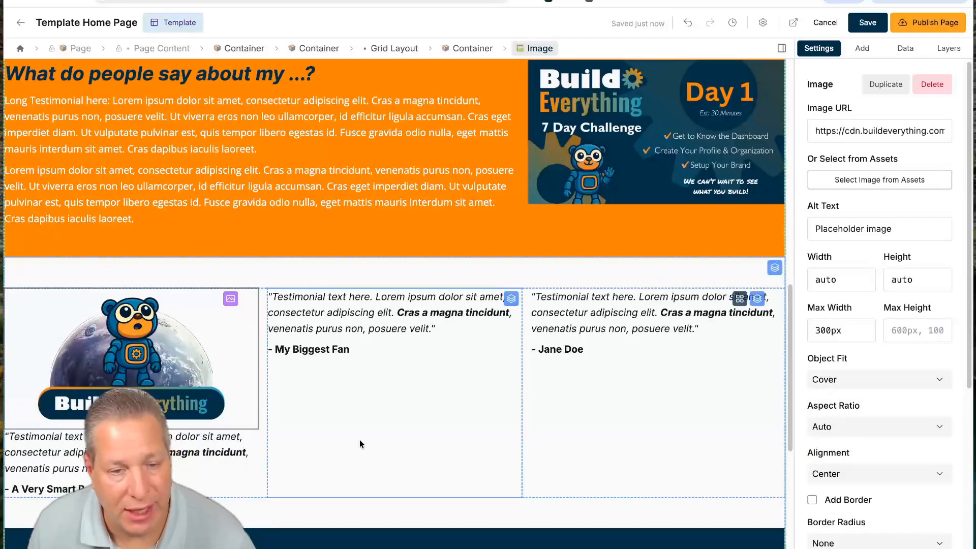
- Drop a Video block into the middle testimonial column using the self-hosted Day 2 video
left_click(862, 49)
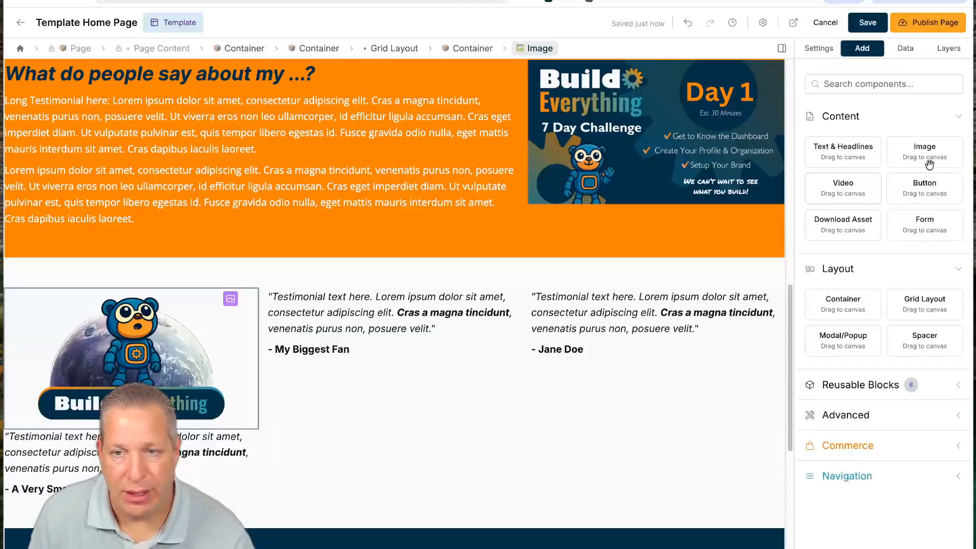
mouse_move(838, 183)
left_mouse_down()
mouse_move(399, 305)
mouse_move(375, 330)
mouse_move(366, 305)
mouse_move(391, 300)
mouse_move(357, 303)
mouse_move(359, 280)
mouse_move(337, 306)
left_mouse_up()
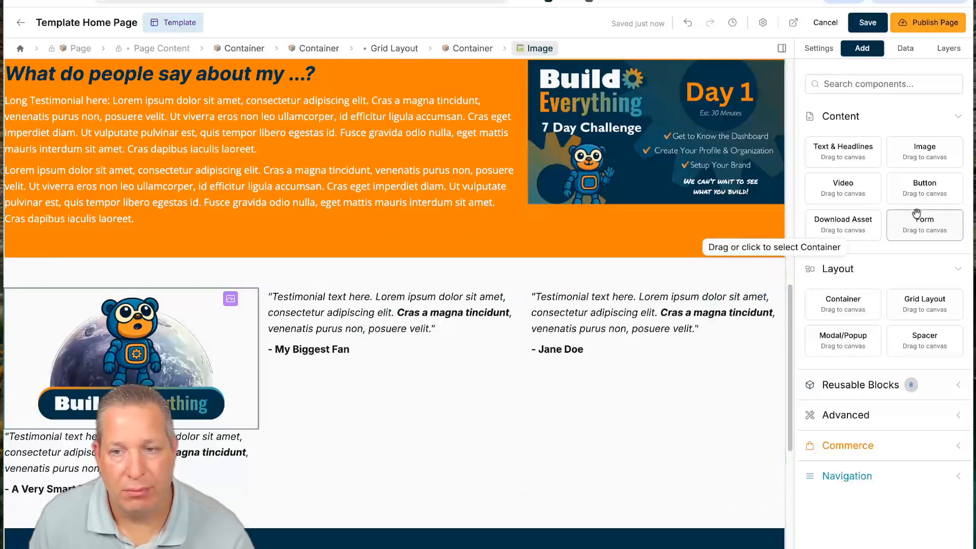
left_click_drag(847, 187, 448, 320)
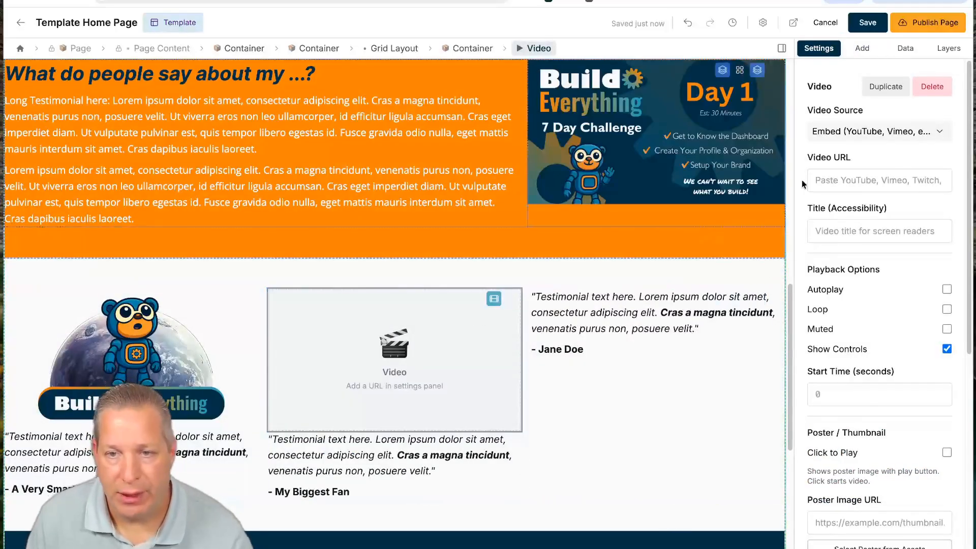
left_click(855, 140)
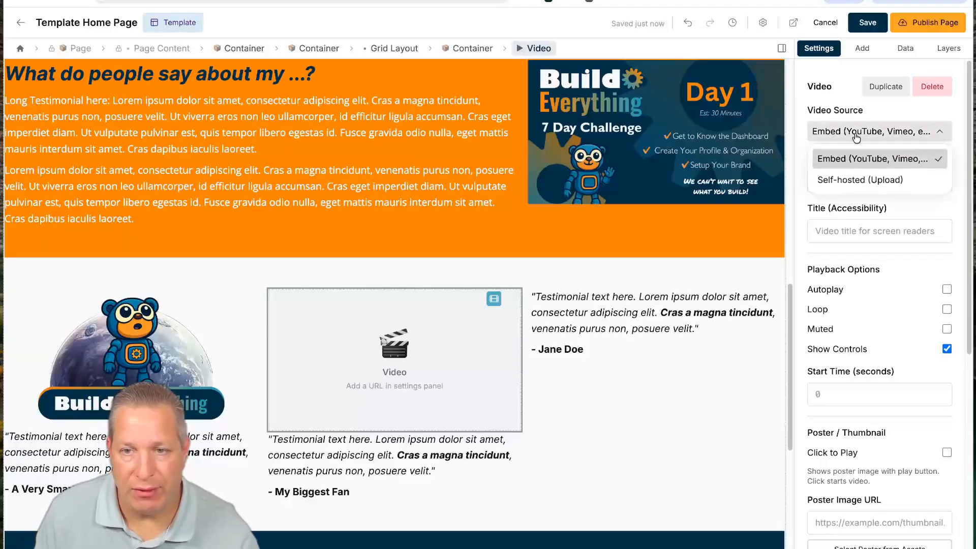
left_click(843, 178)
left_click(852, 206)
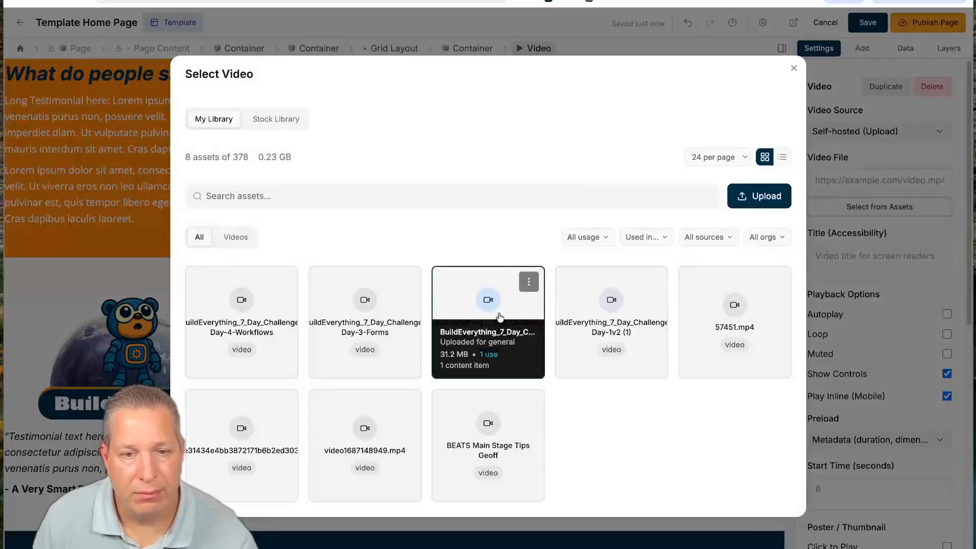
left_click(500, 317)
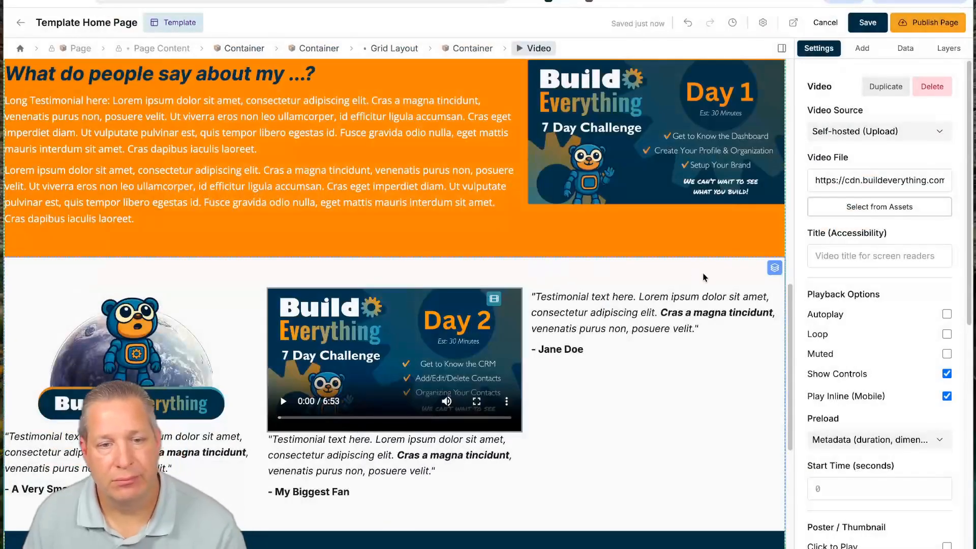
- Set the Day 2 video's Max Width to 350px
scroll(881, 325, "down", 9)
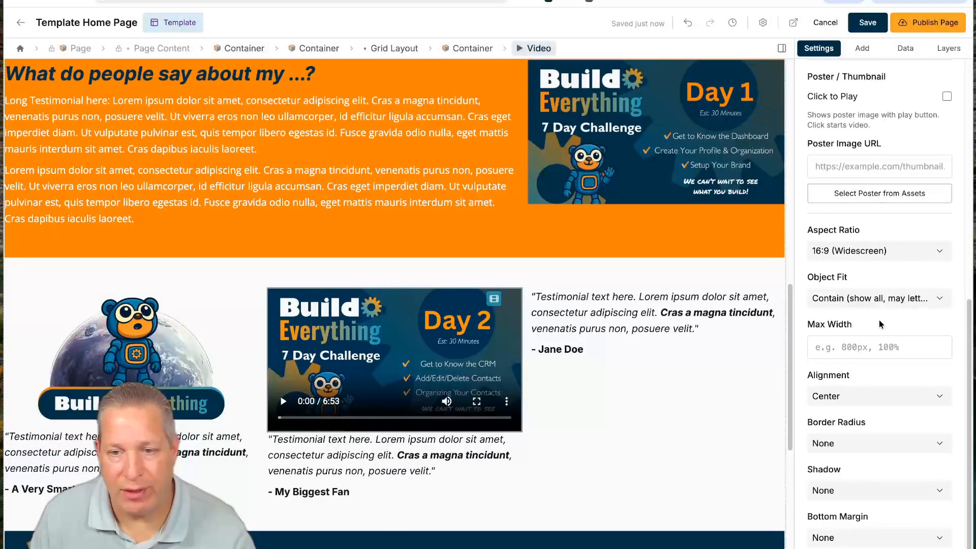
left_click(843, 341)
type("300px")
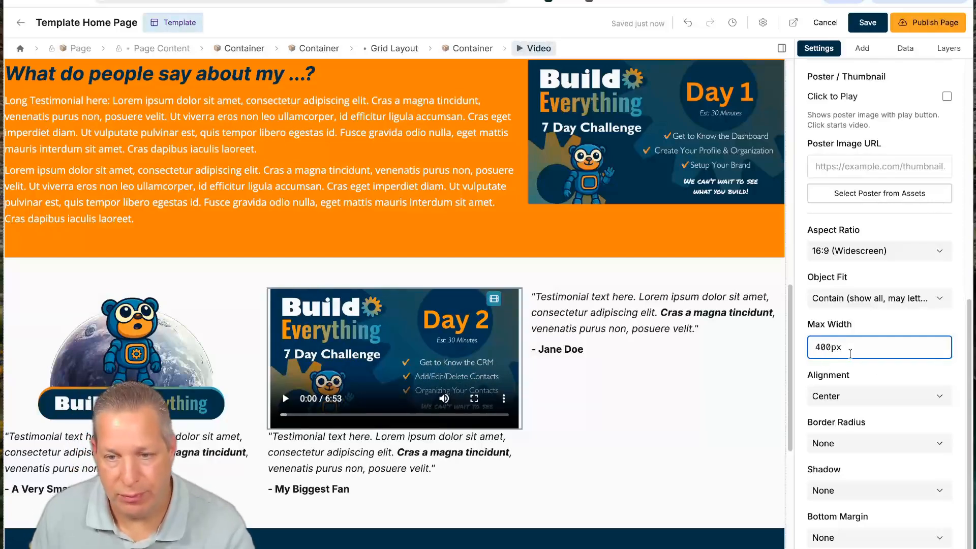
type("350")
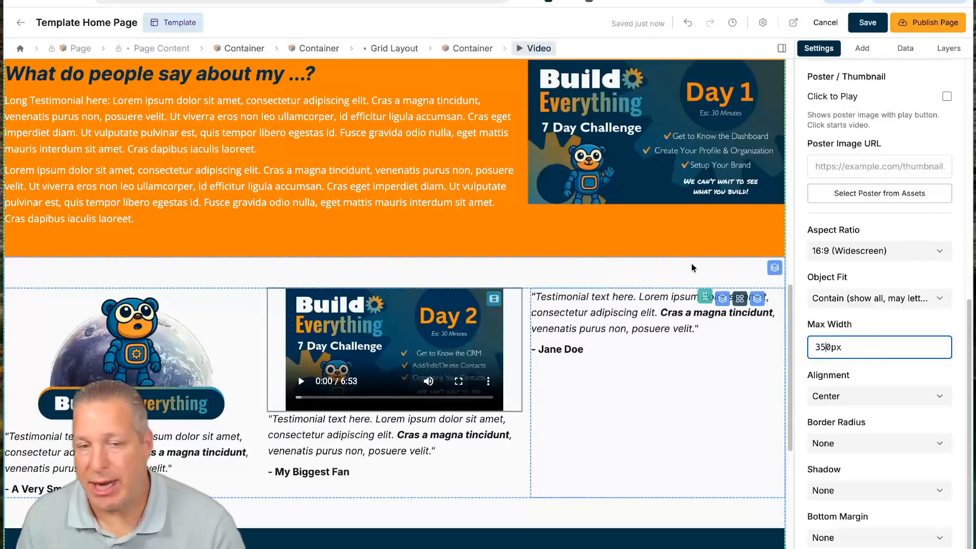
left_click(614, 324)
- Browse the Add panel's Reusable Blocks, Advanced, Commerce and Navigation component sections
left_click(863, 49)
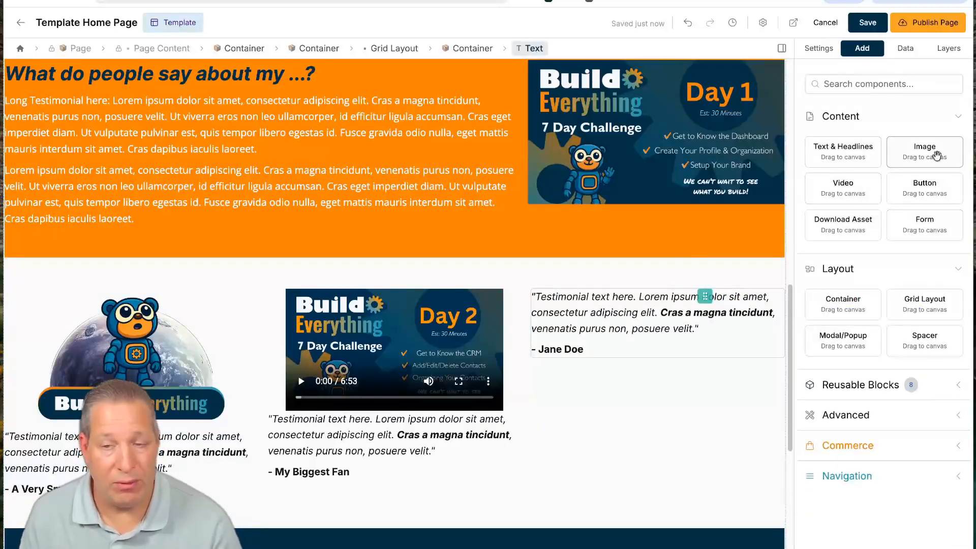
scroll(641, 363, "down", 3)
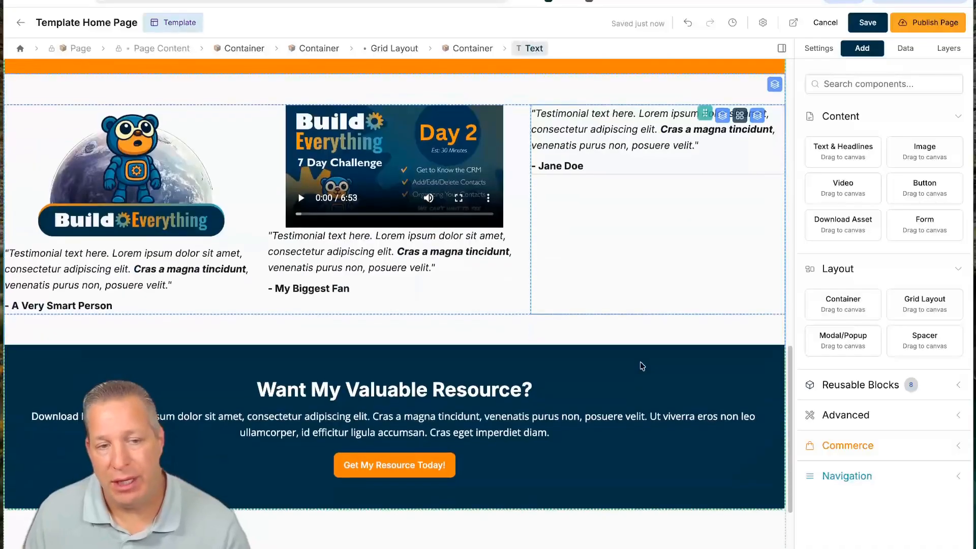
scroll(636, 366, "down", 2)
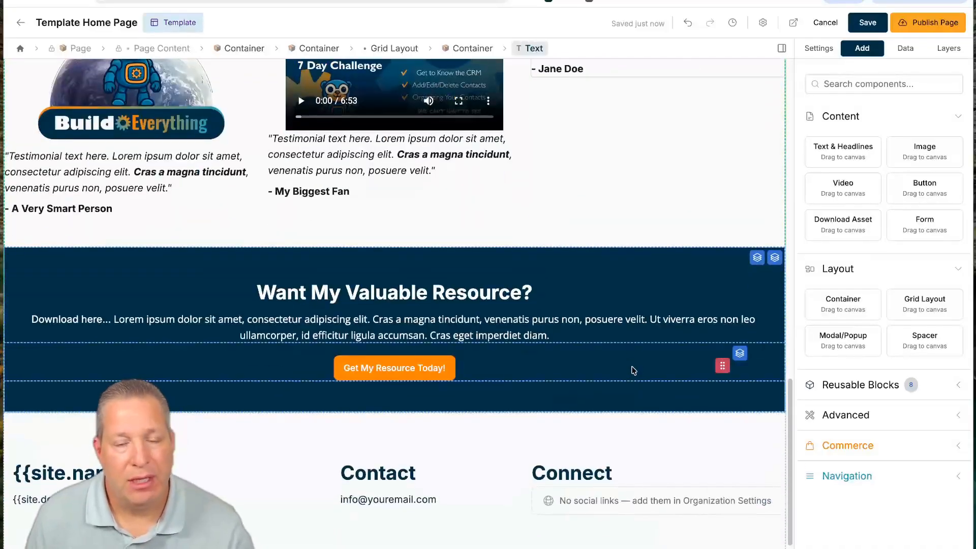
scroll(633, 371, "up", 8)
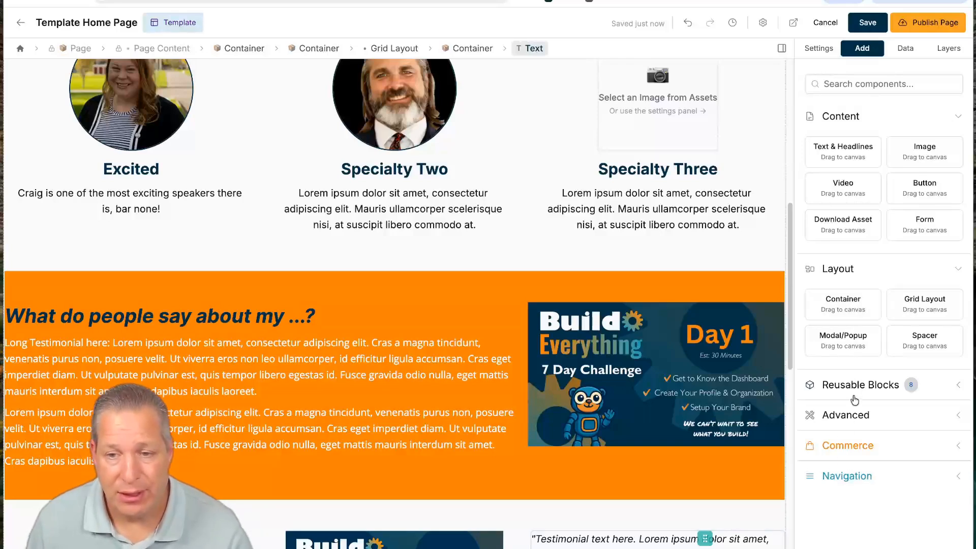
left_click(853, 394)
scroll(865, 448, "down", 4)
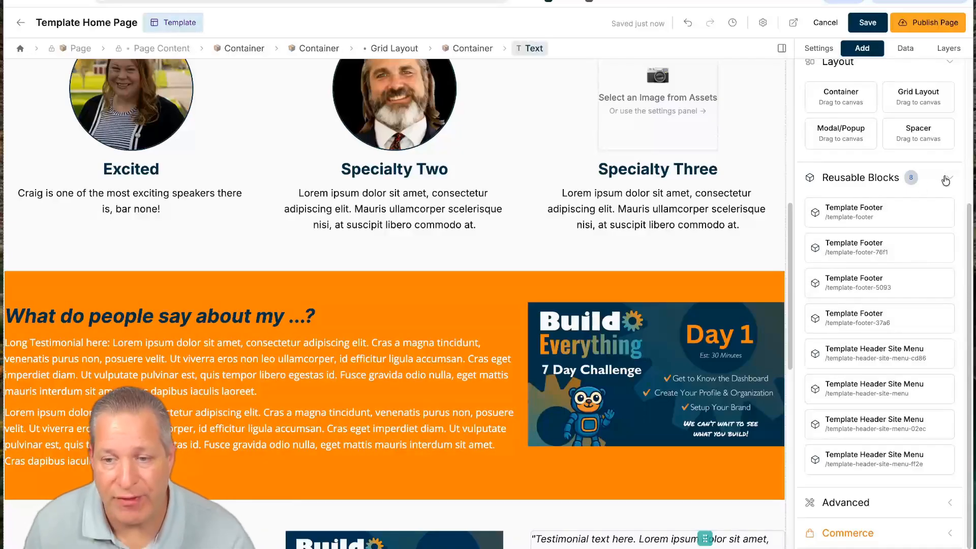
left_click(945, 179)
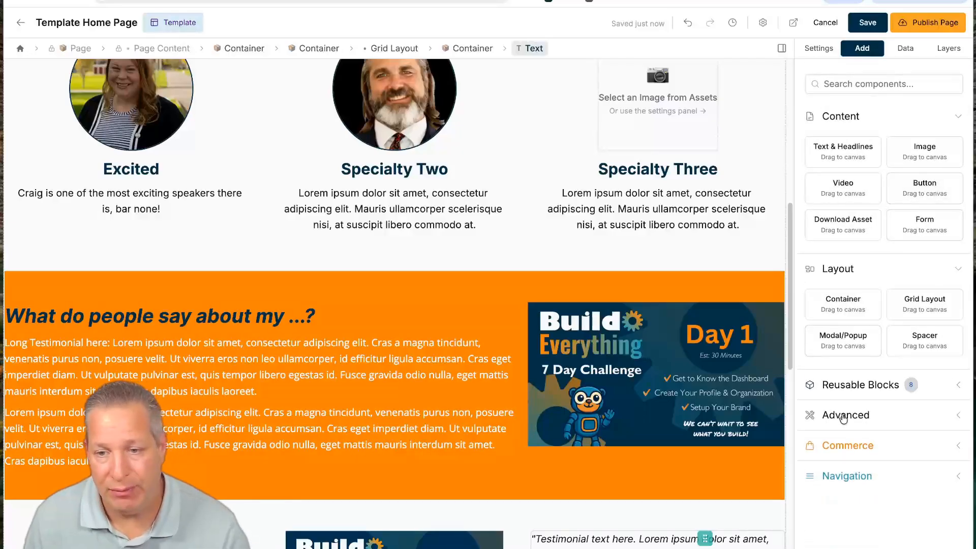
left_click(841, 414)
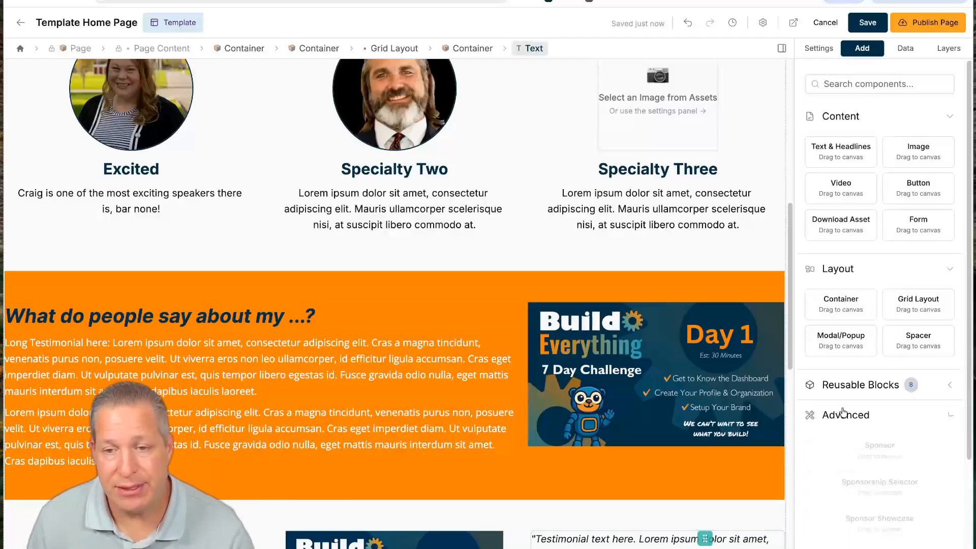
scroll(843, 411, "down", 4)
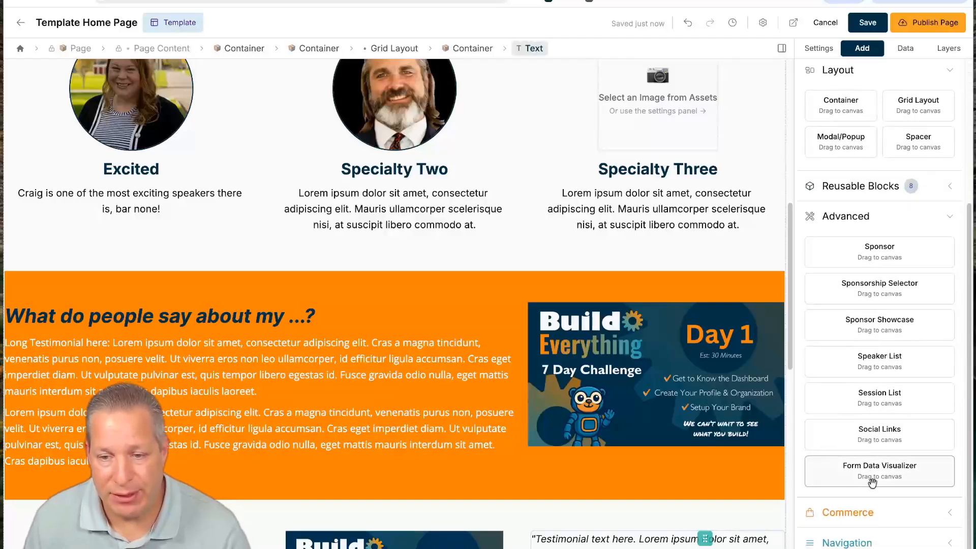
left_click(888, 512)
left_click(865, 539)
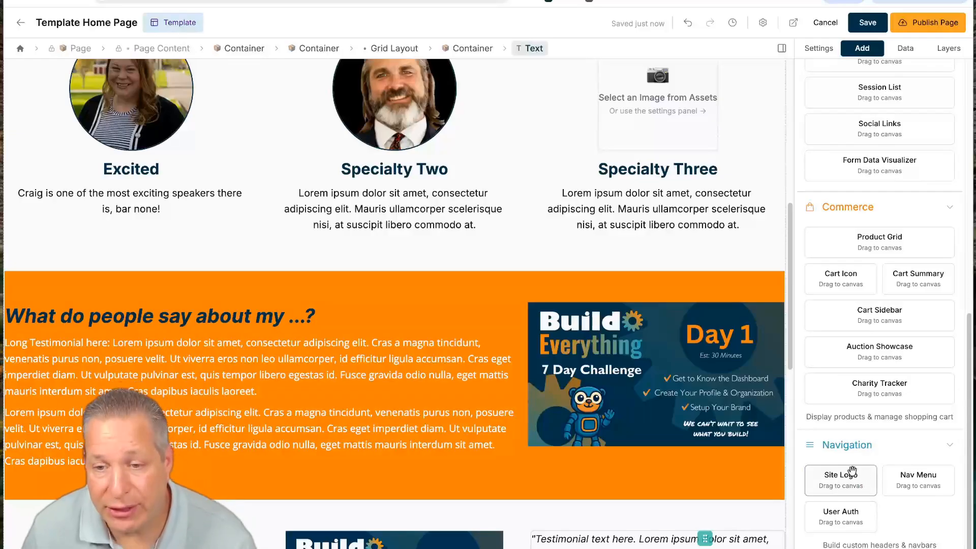
scroll(852, 407, "up", 8)
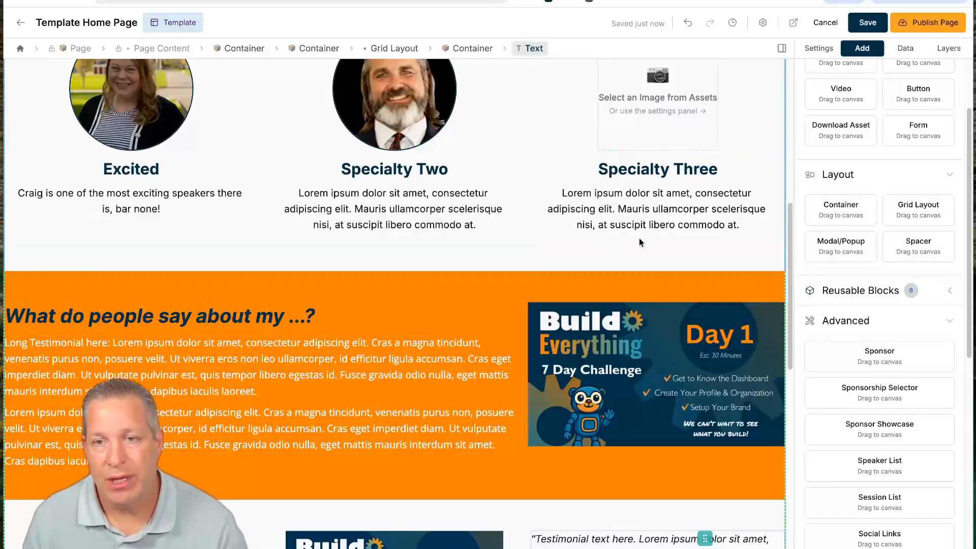
- Return to the Settings panel showing the text element's formatting options, scrolled to the top
left_click(821, 51)
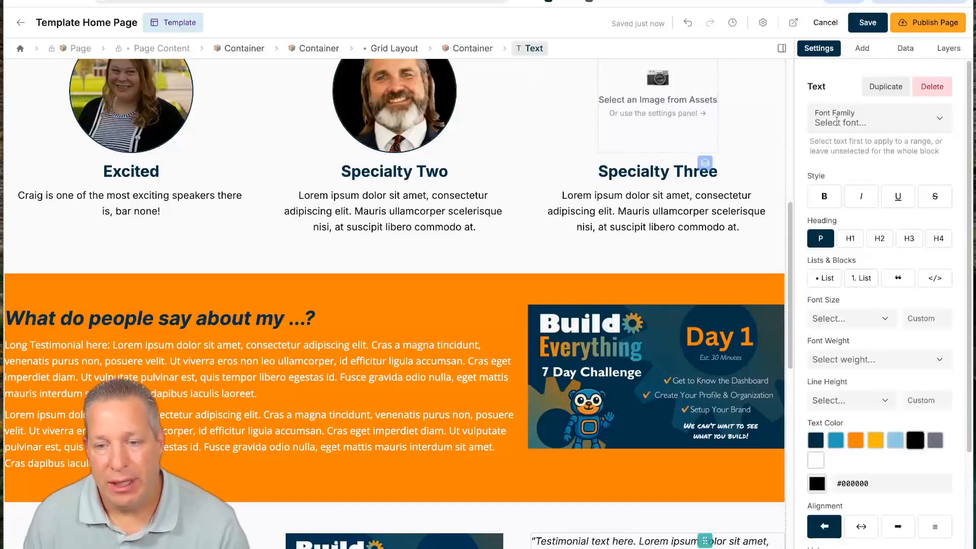
scroll(583, 185, "up", 3)
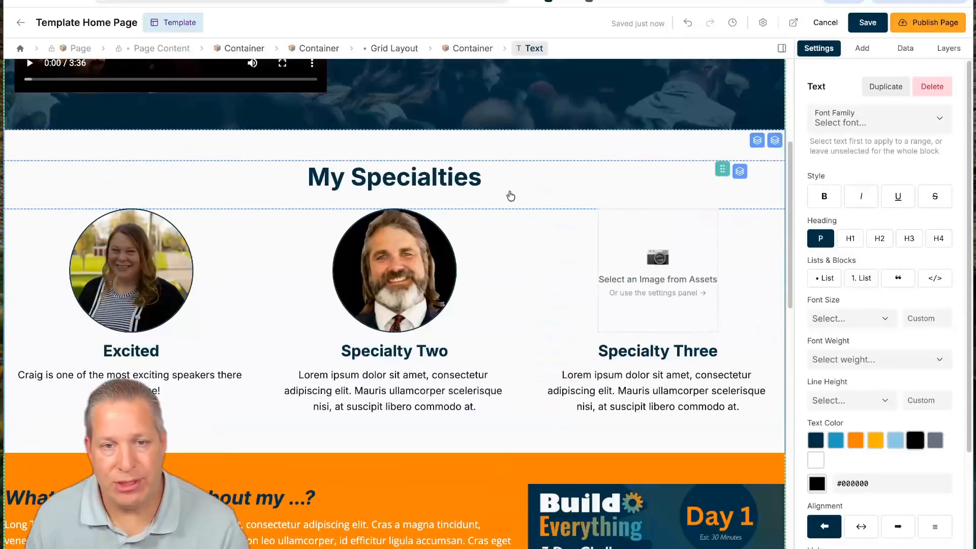
scroll(547, 166, "up", 4)
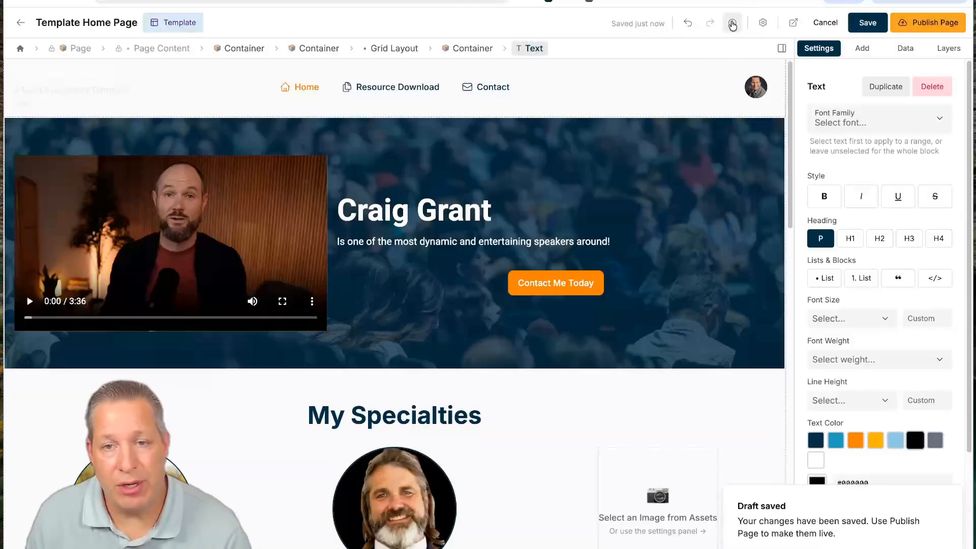
- Restore the Template Home Page to version v43, bringing back the navy testimonial section
left_click(732, 24)
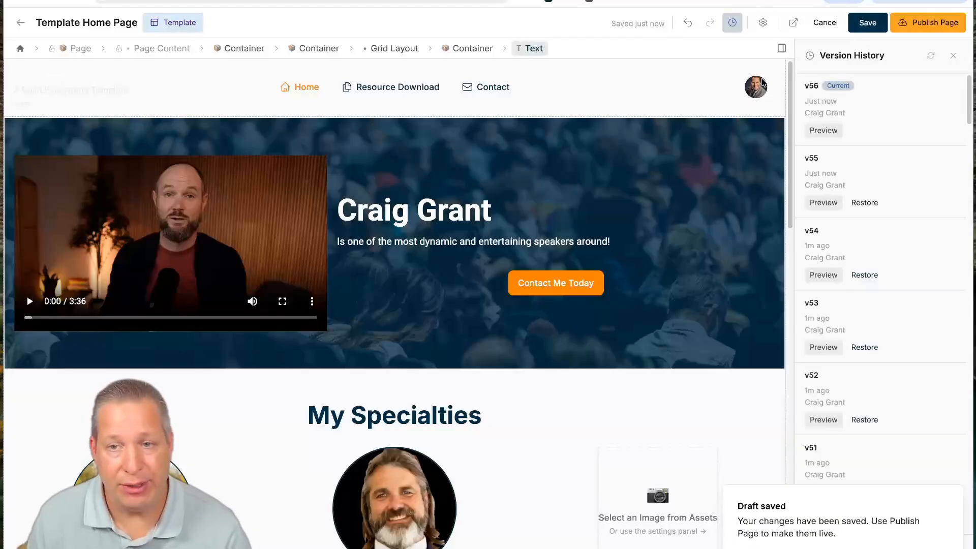
scroll(875, 256, "down", 10)
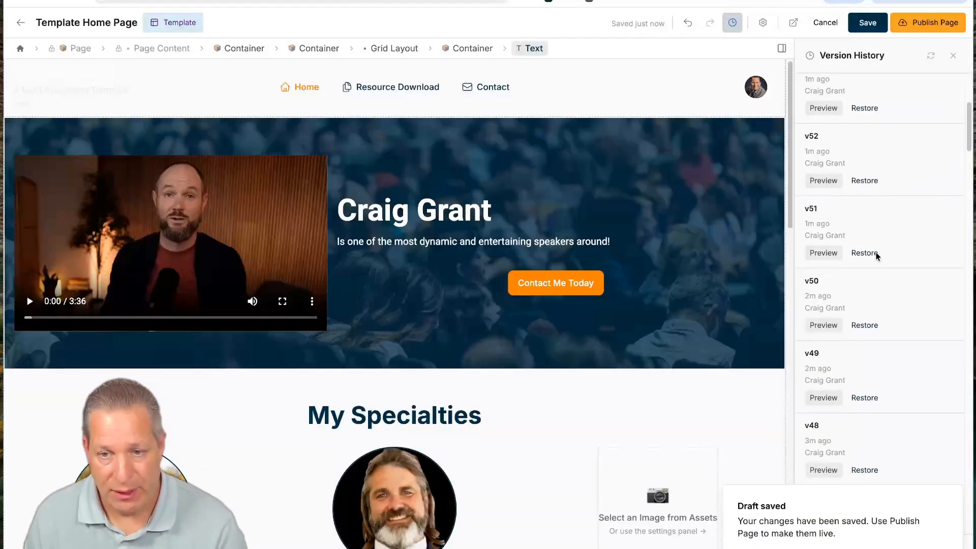
scroll(875, 256, "down", 4)
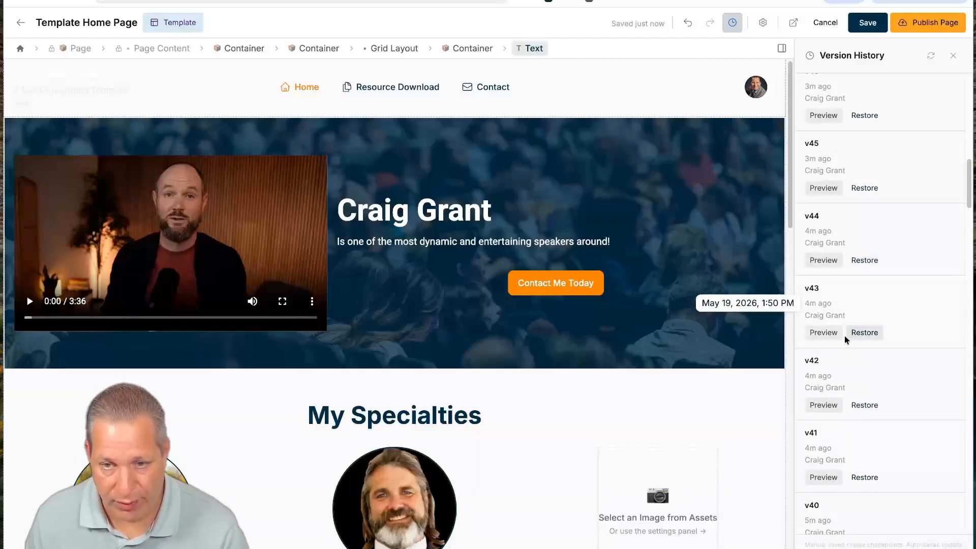
left_click(863, 334)
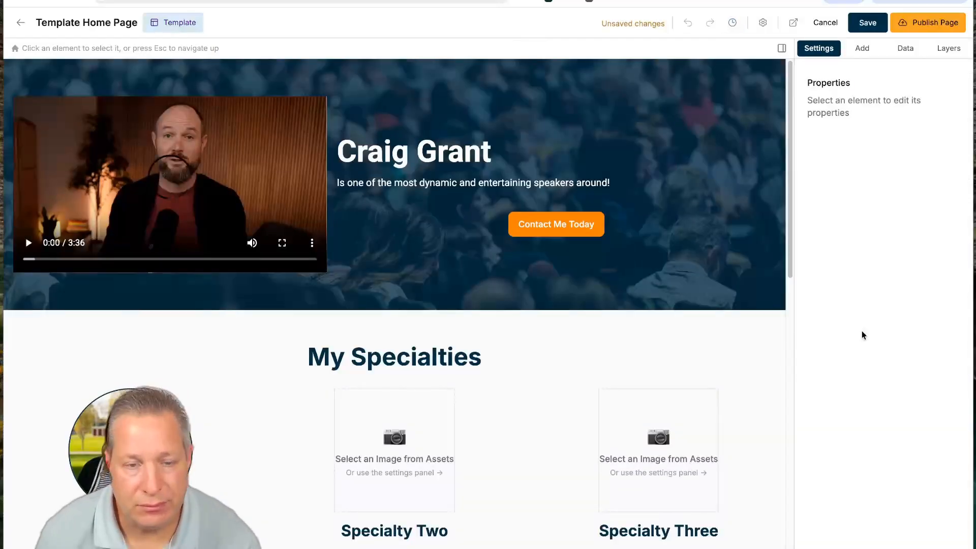
scroll(563, 382, "down", 12)
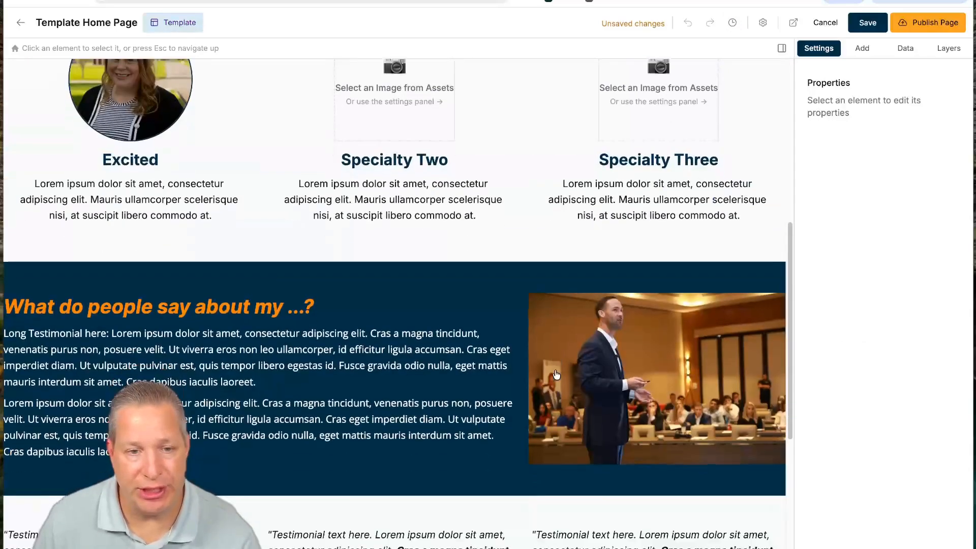
scroll(556, 375, "up", 10)
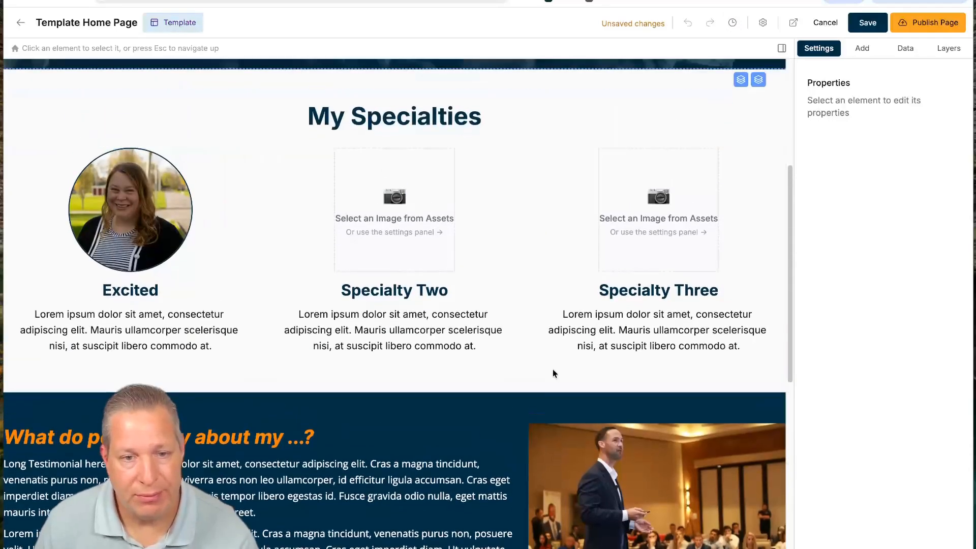
scroll(508, 371, "down", 5)
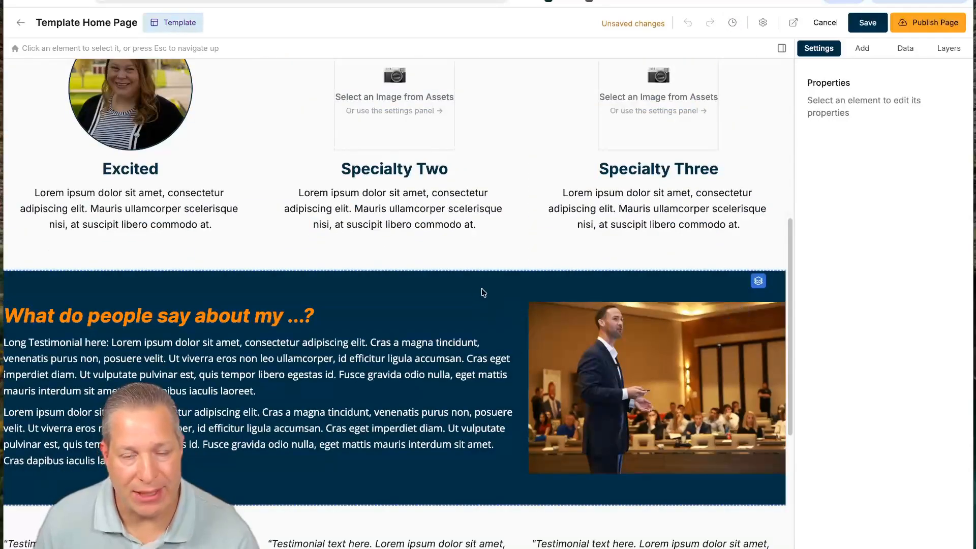
scroll(484, 292, "up", 3)
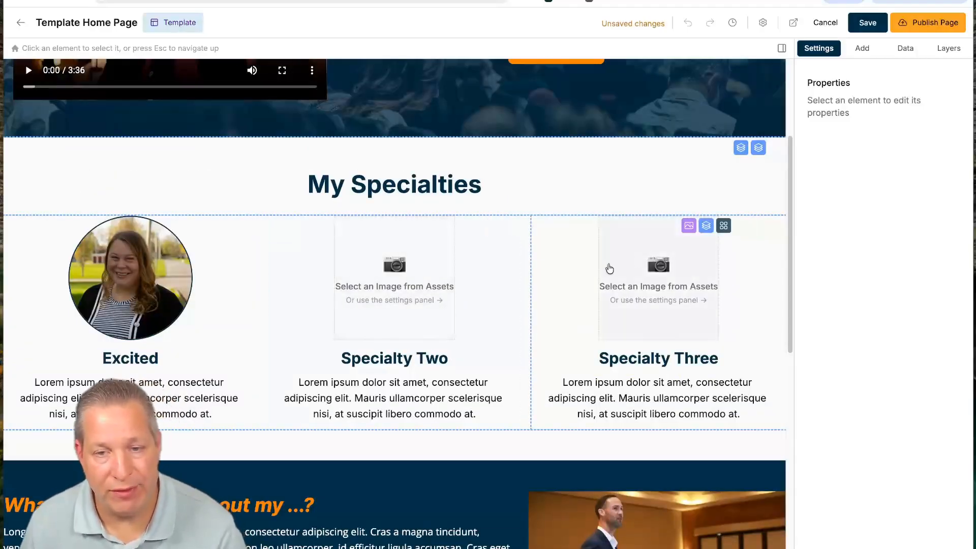
scroll(442, 370, "up", 3)
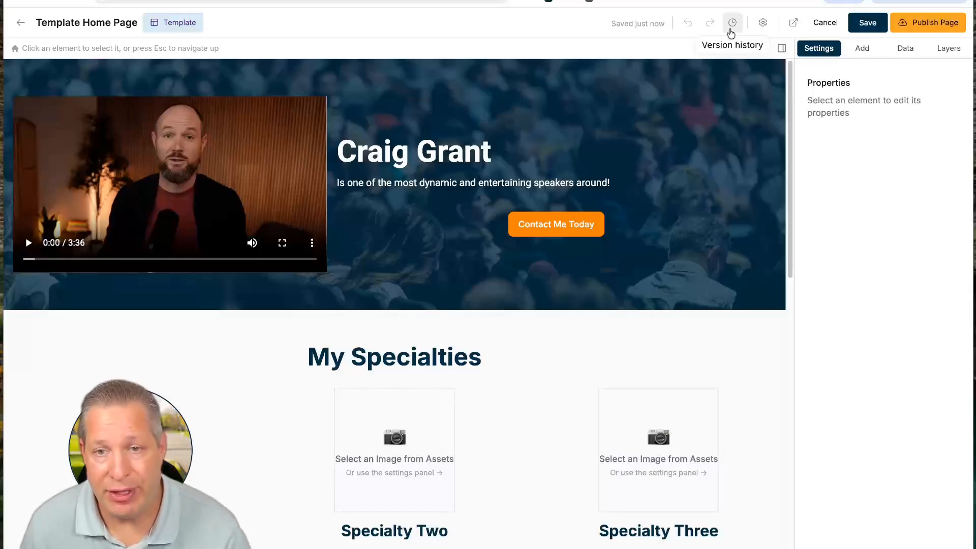
- Look through the version history again, then exit the editor to Template Site 12's Pages list
left_click(731, 25)
scroll(905, 362, "down", 10)
scroll(904, 362, "down", 20)
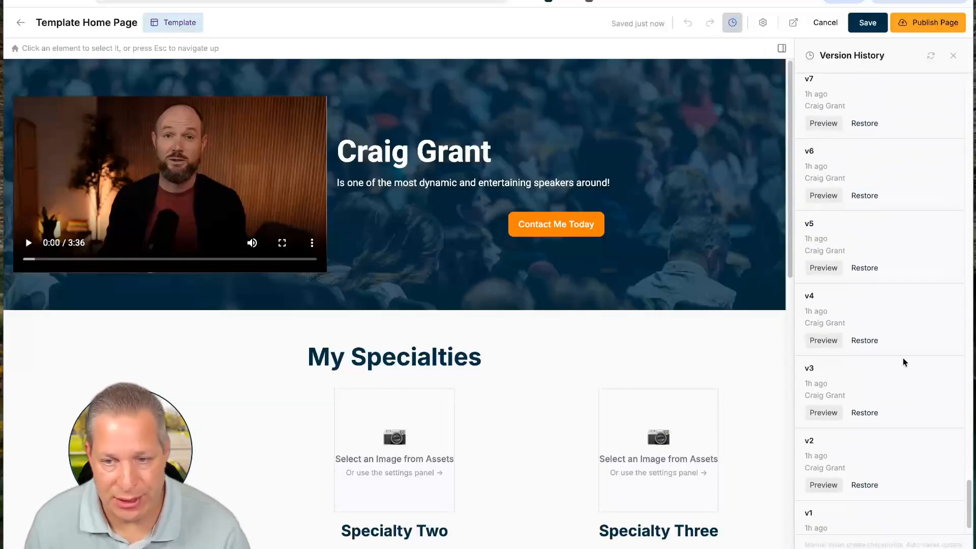
scroll(905, 362, "down", 1)
scroll(897, 360, "up", 4)
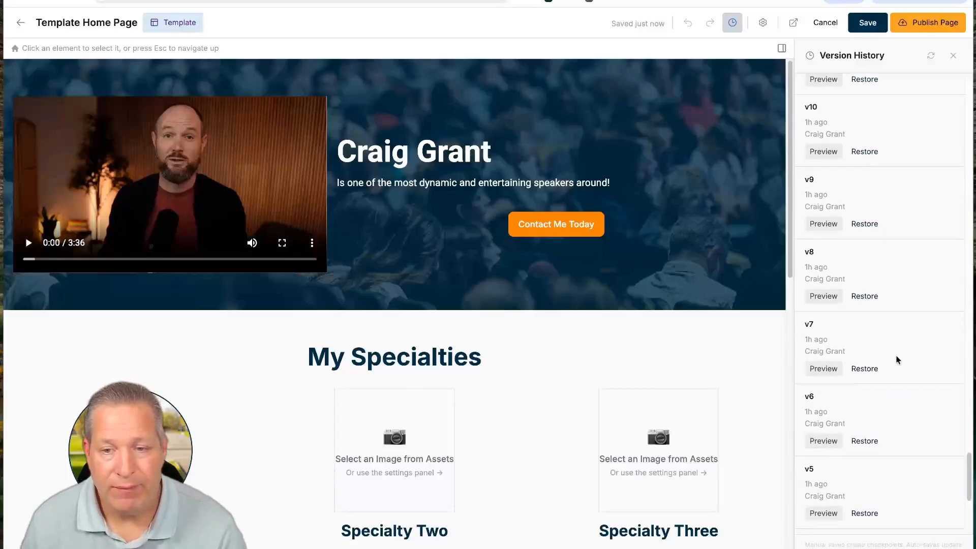
scroll(897, 362, "up", 20)
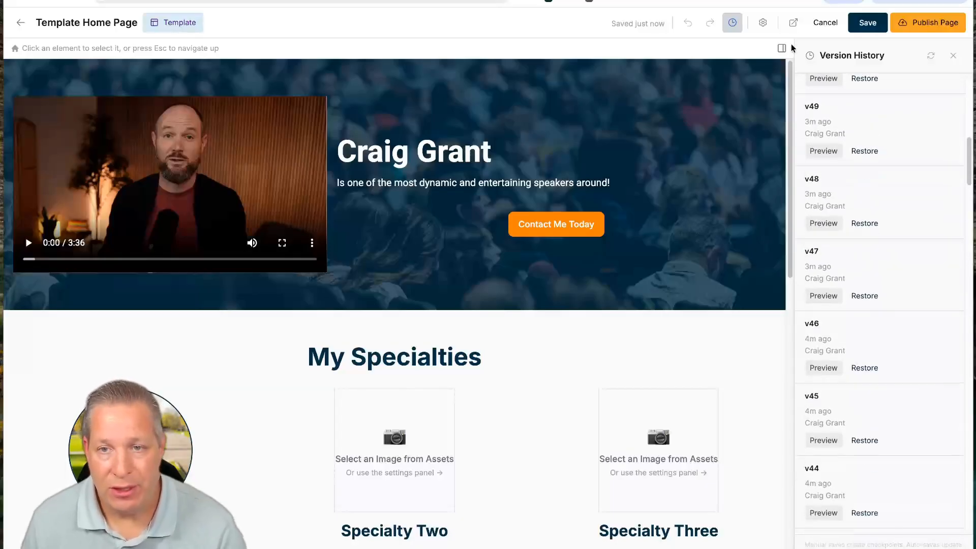
left_click(825, 22)
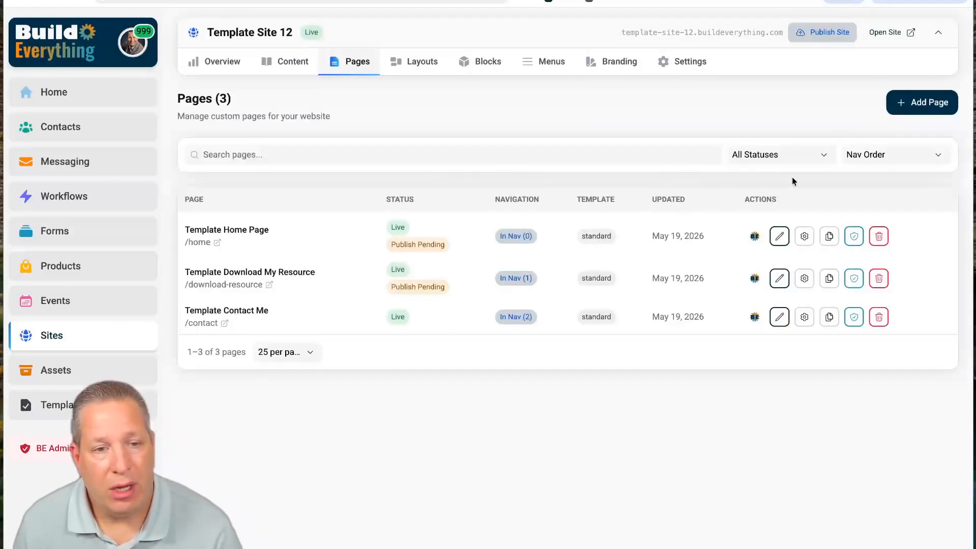
- Reopen the Template Home Page and confirm the Get My Resource Today button links to /download-resource
left_click(779, 236)
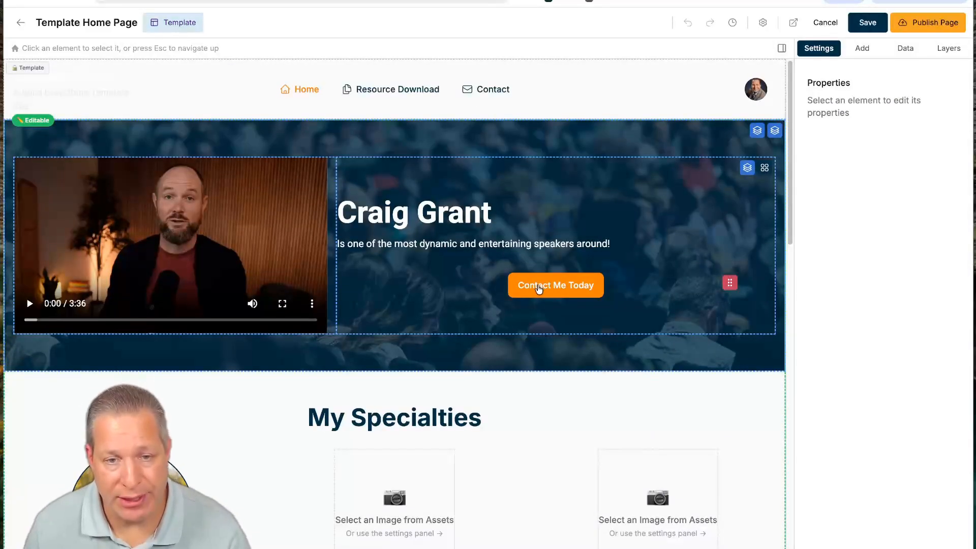
left_click(559, 285)
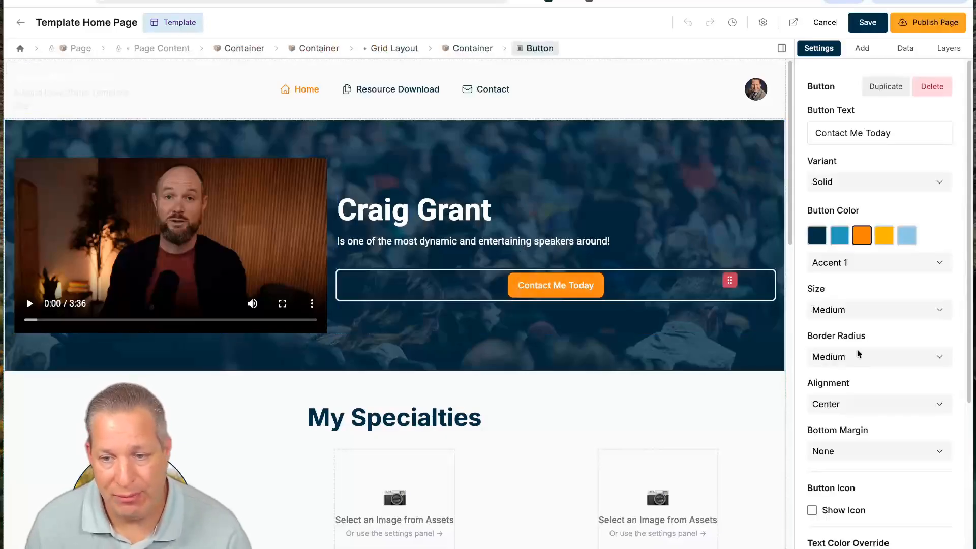
scroll(858, 354, "down", 5)
scroll(473, 357, "down", 10)
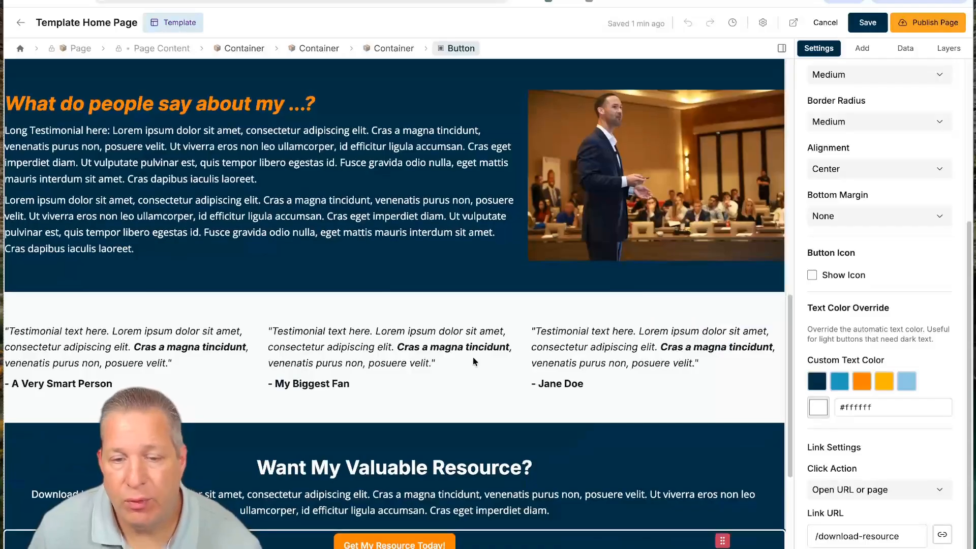
scroll(473, 356, "down", 4)
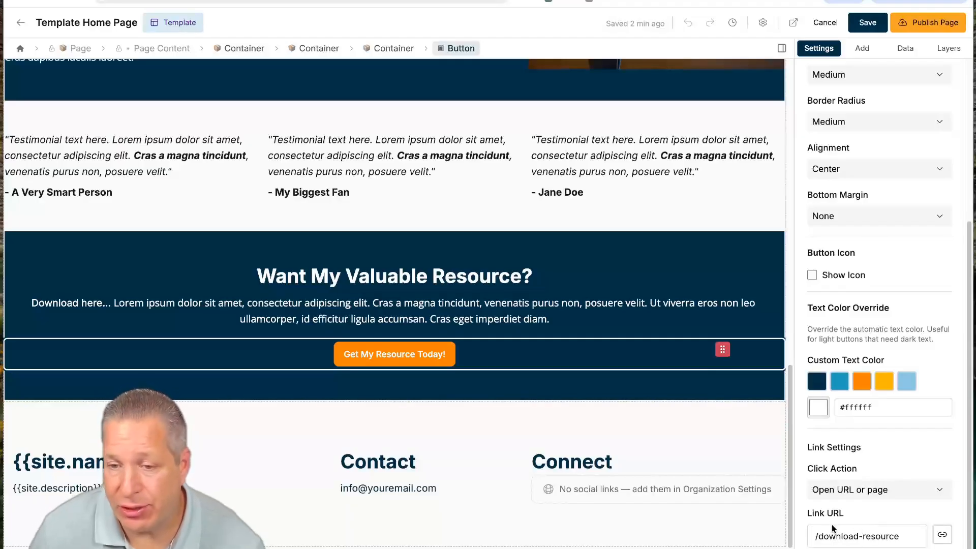
scroll(426, 258, "up", 15)
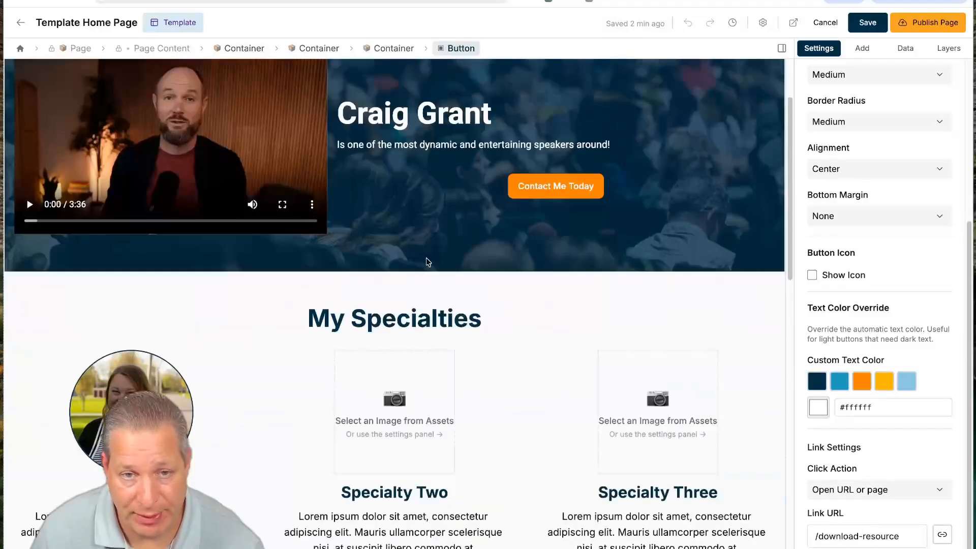
scroll(426, 263, "up", 1)
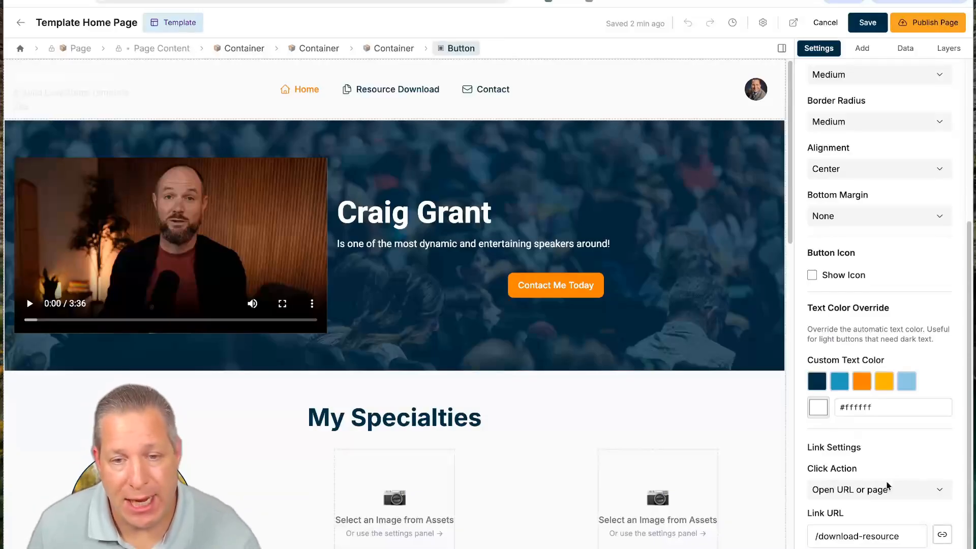
scroll(697, 463, "down", 15)
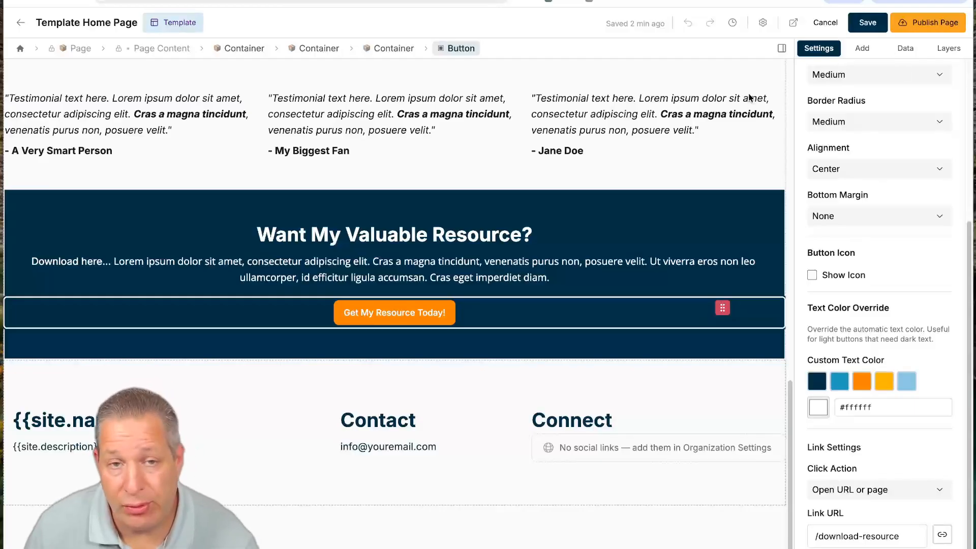
scroll(356, 107, "up", 10)
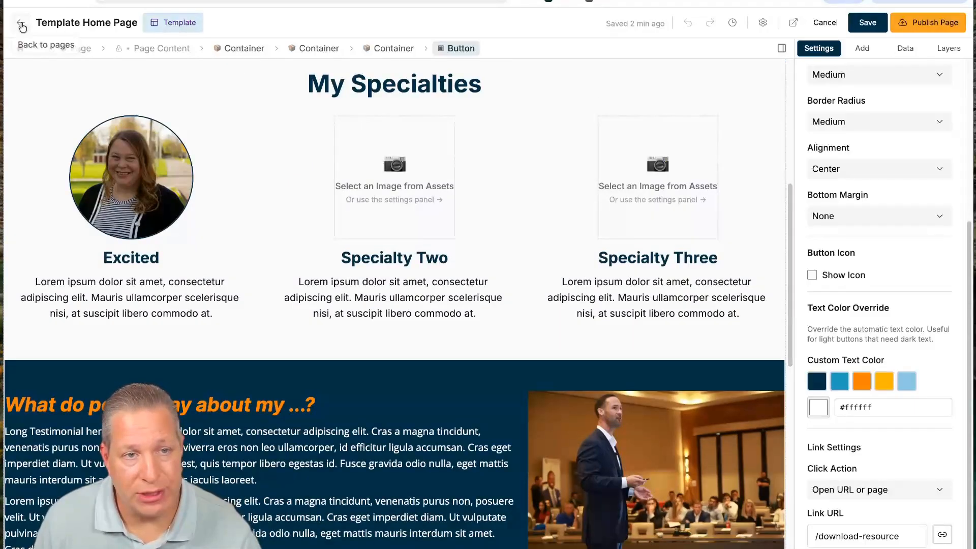
- Go back to Pages and open the Lead Capture Form for editing from the Forms list
left_click(20, 23)
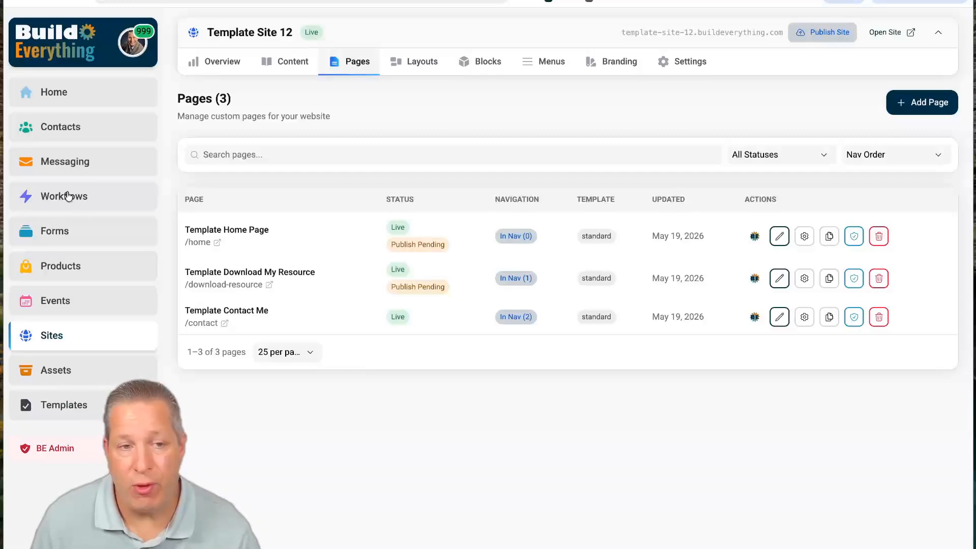
right_click(59, 233)
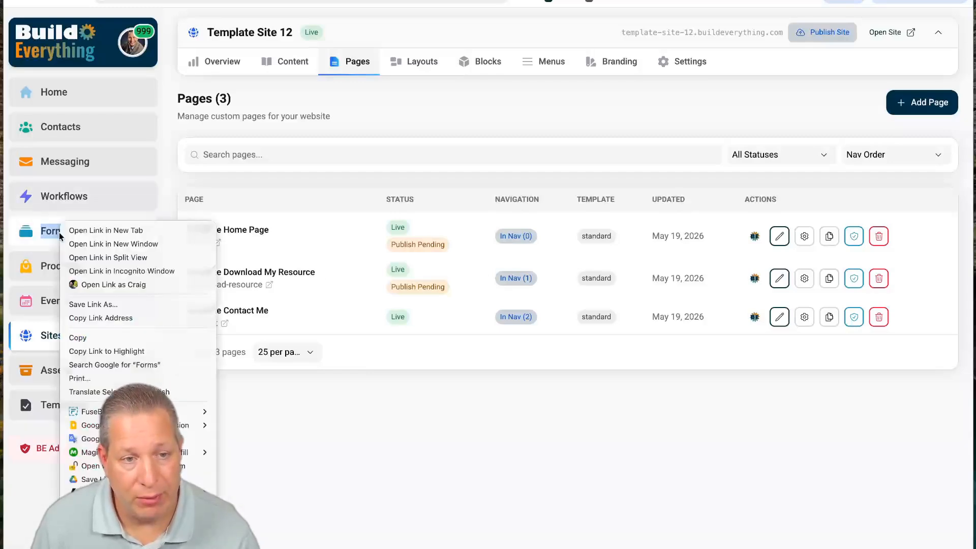
key("Escape")
left_click(151, 239)
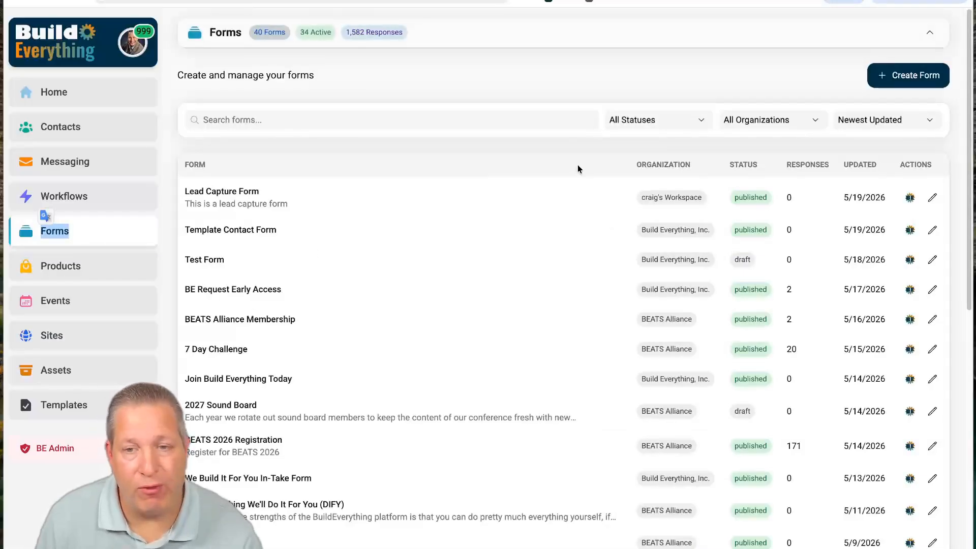
left_click(932, 197)
left_click(894, 219)
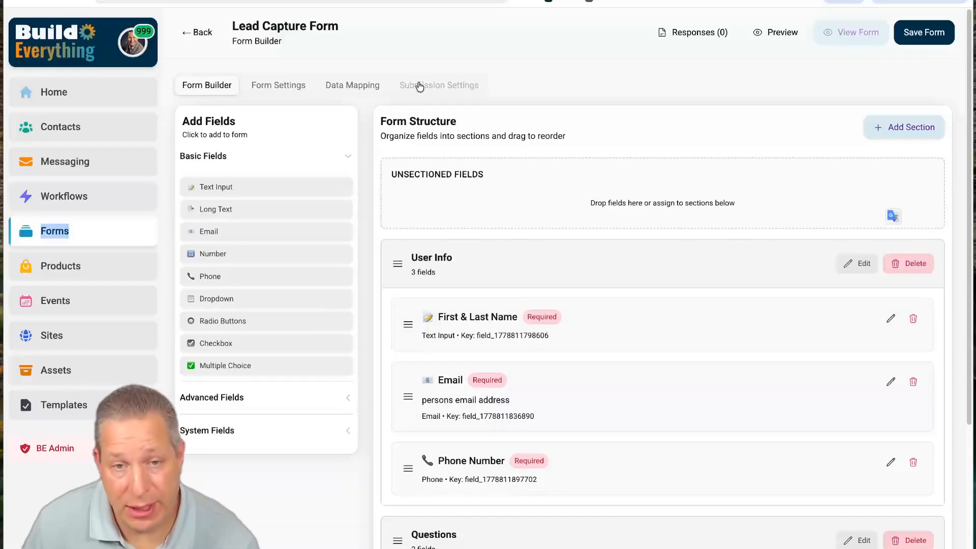
- Make the Lead Capture Form download BuildEverything_7_Day_Challenge-Day-3-Forms after submission, and save it
left_click(419, 86)
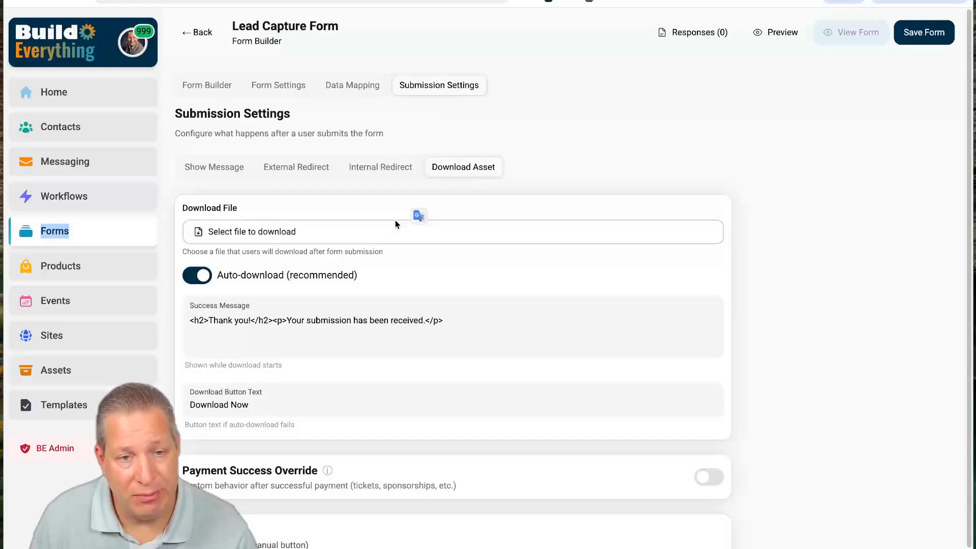
left_click(276, 230)
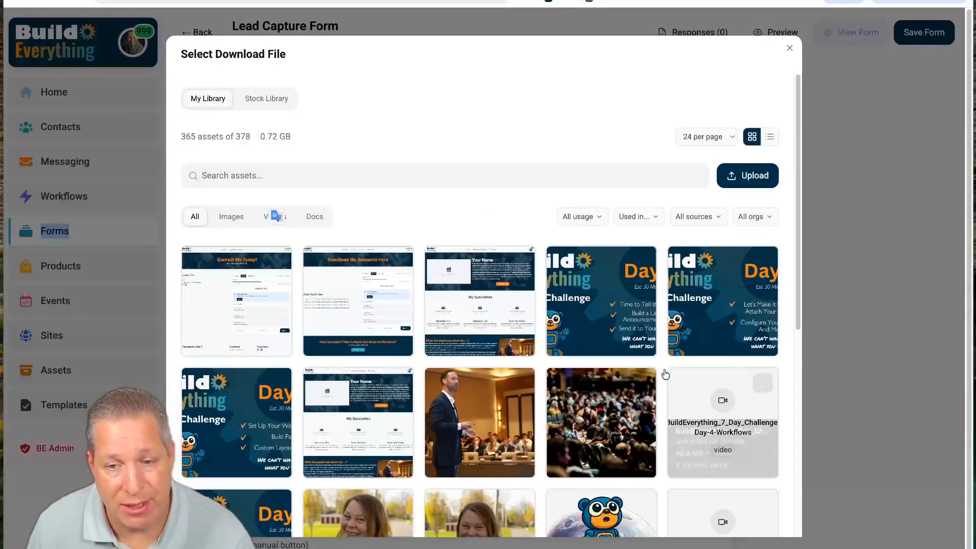
scroll(665, 375, "down", 7)
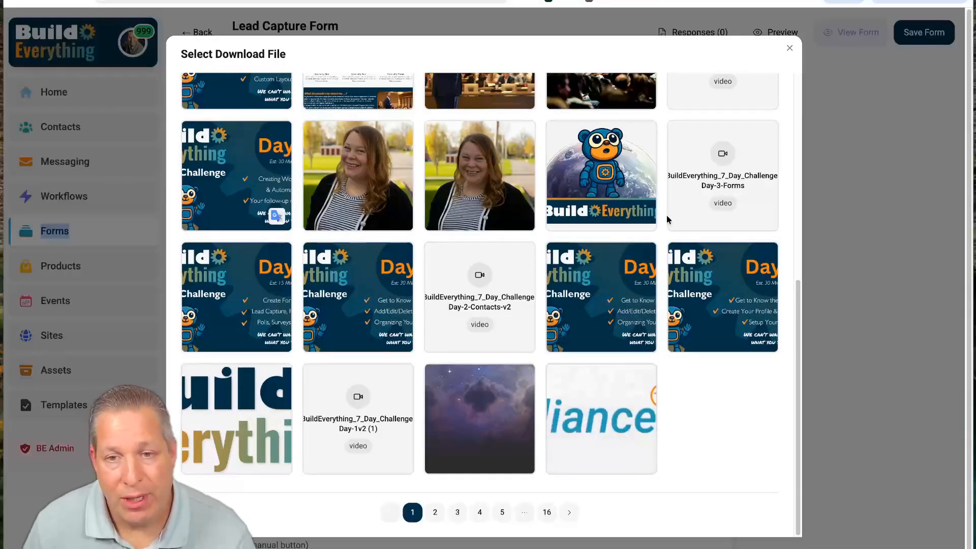
left_click(690, 158)
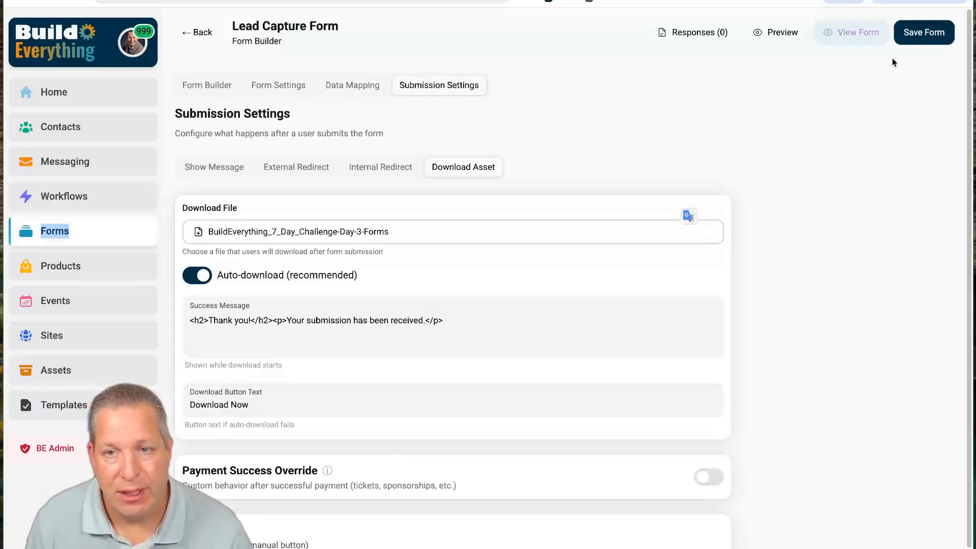
left_click(925, 34)
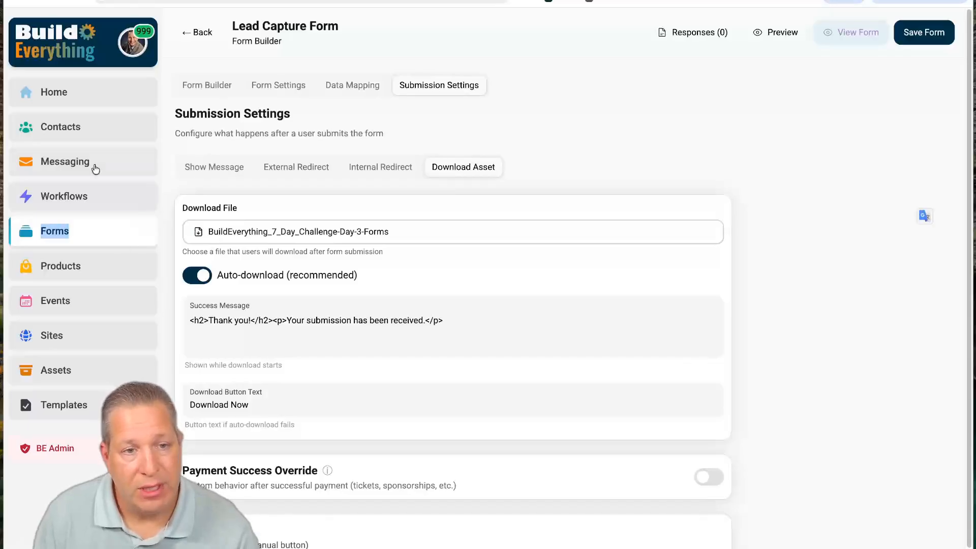
left_click(65, 333)
- Open Template Download My Resource in the page editor and select its four feature lines
left_click(213, 196)
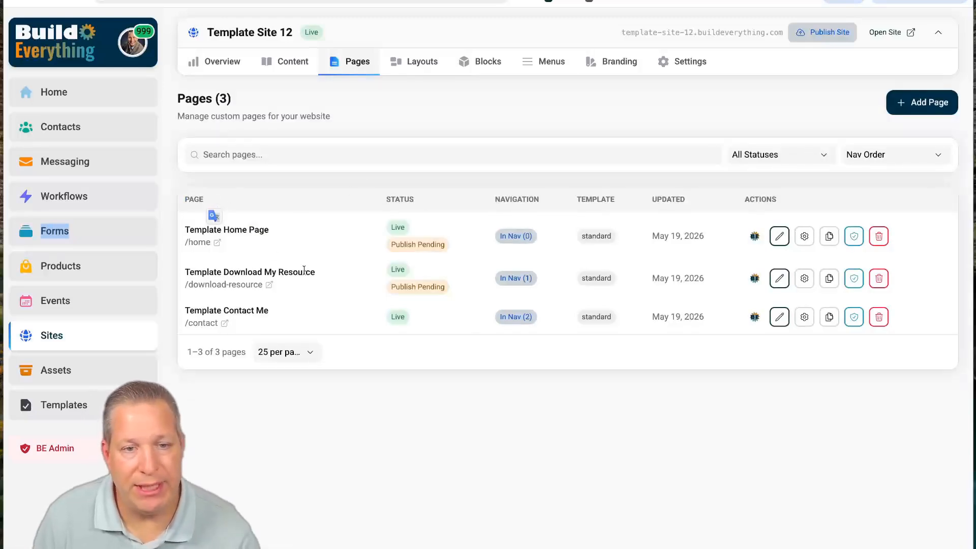
left_click(779, 279)
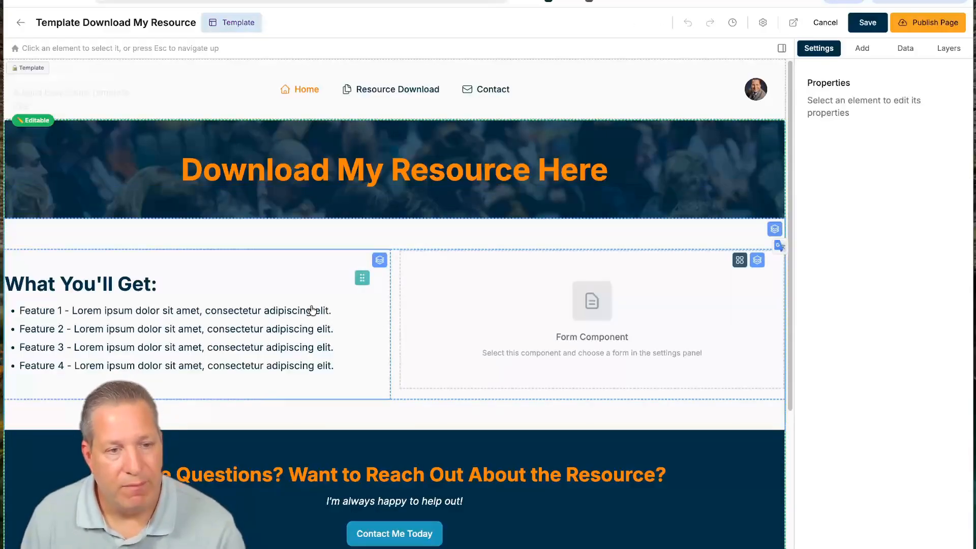
left_click(20, 312)
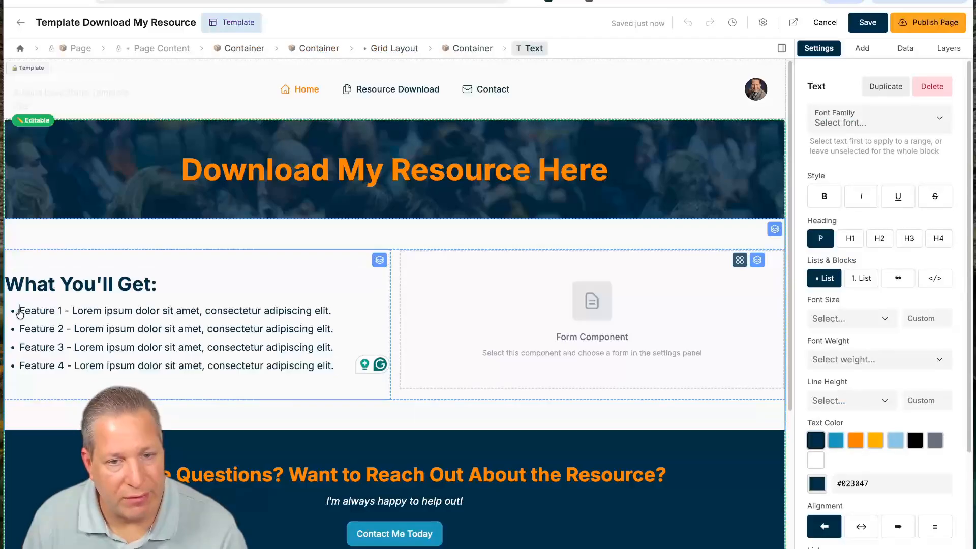
left_click_drag(20, 311, 338, 366)
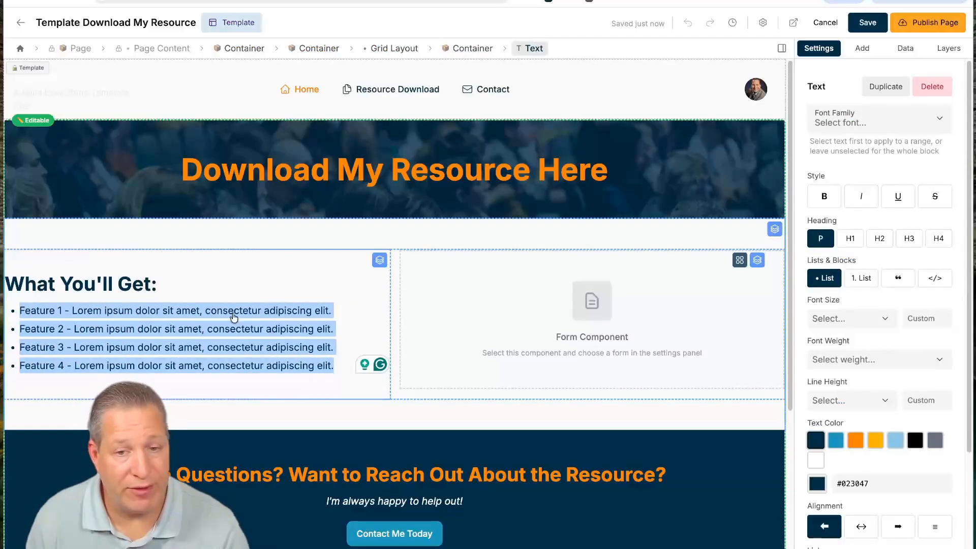
- Embed the Lead Capture Form in the page's empty form placeholder and set it to Draft
left_click(516, 293)
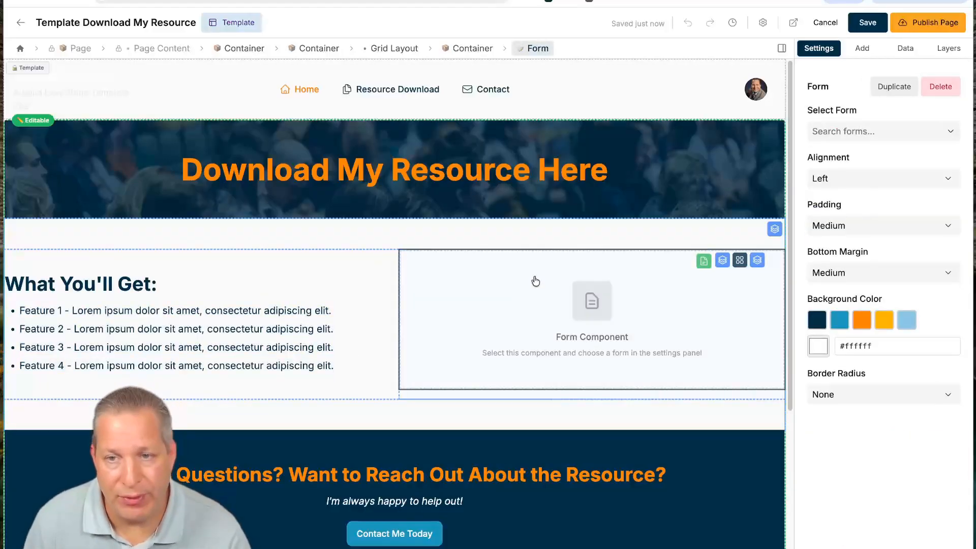
left_click(854, 132)
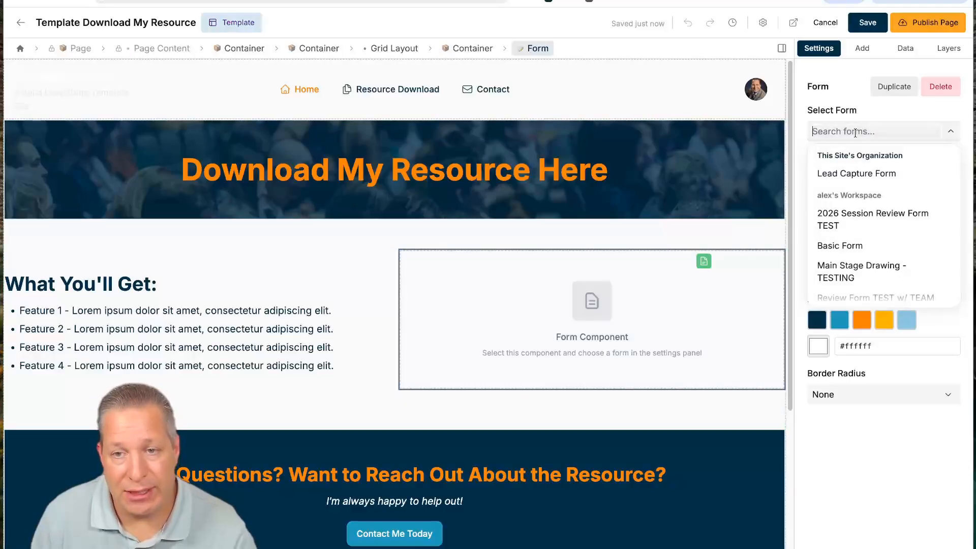
left_click(851, 173)
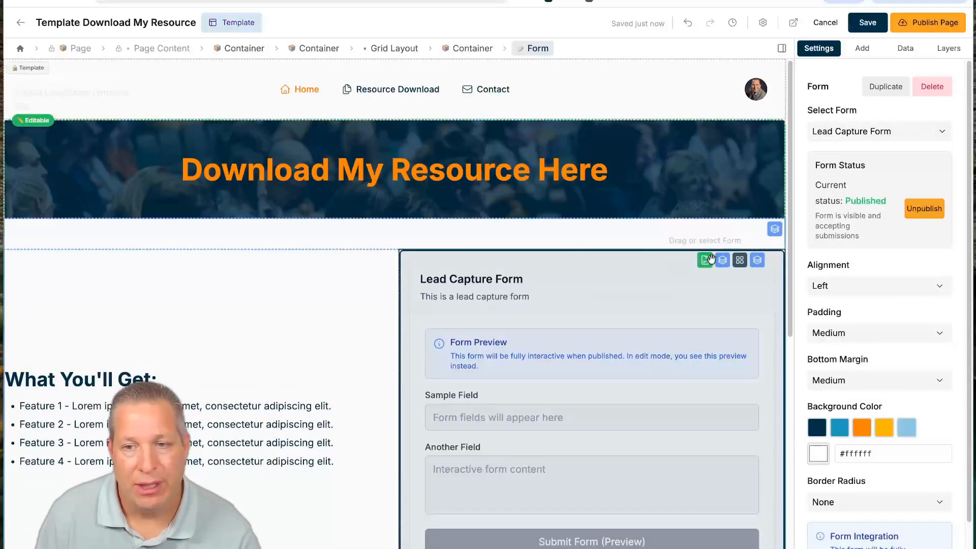
scroll(577, 382, "down", 8)
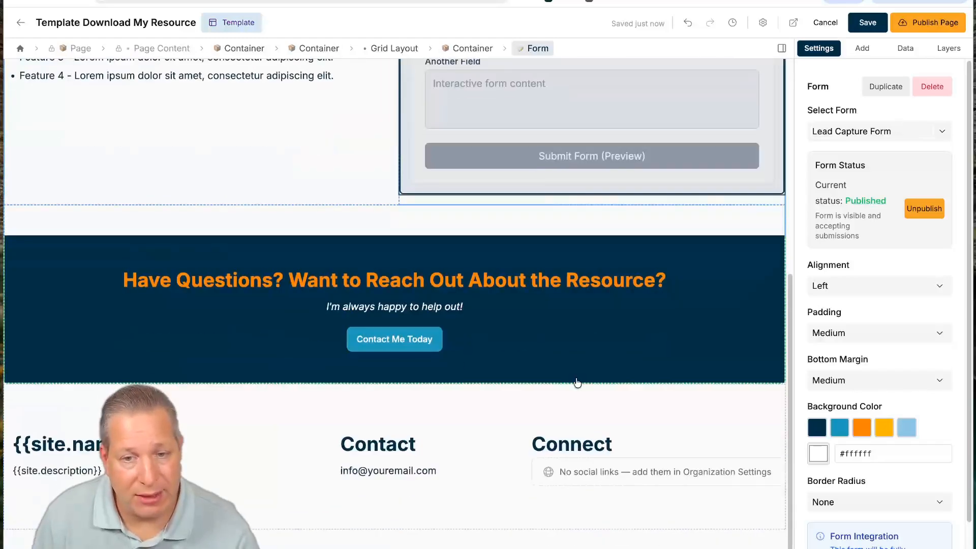
scroll(573, 381, "up", 5)
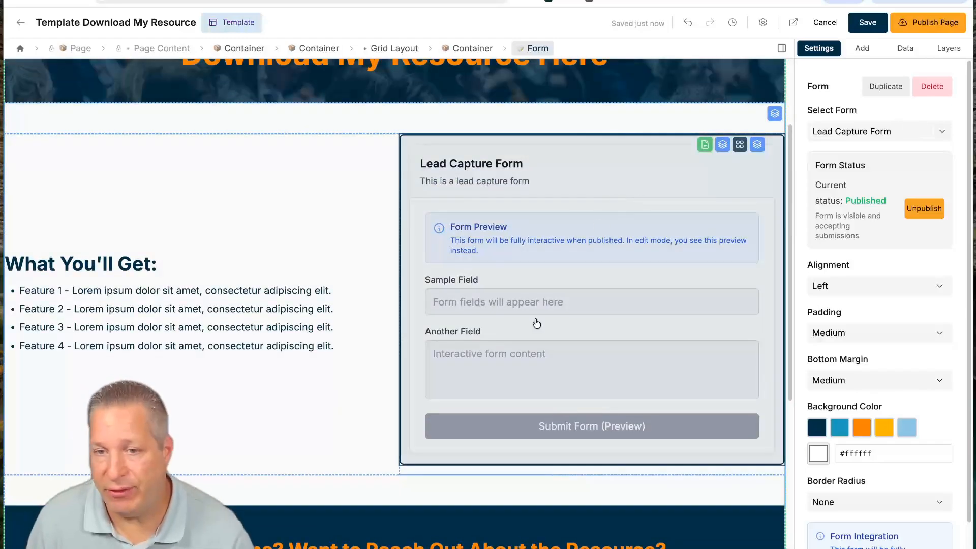
left_click(916, 214)
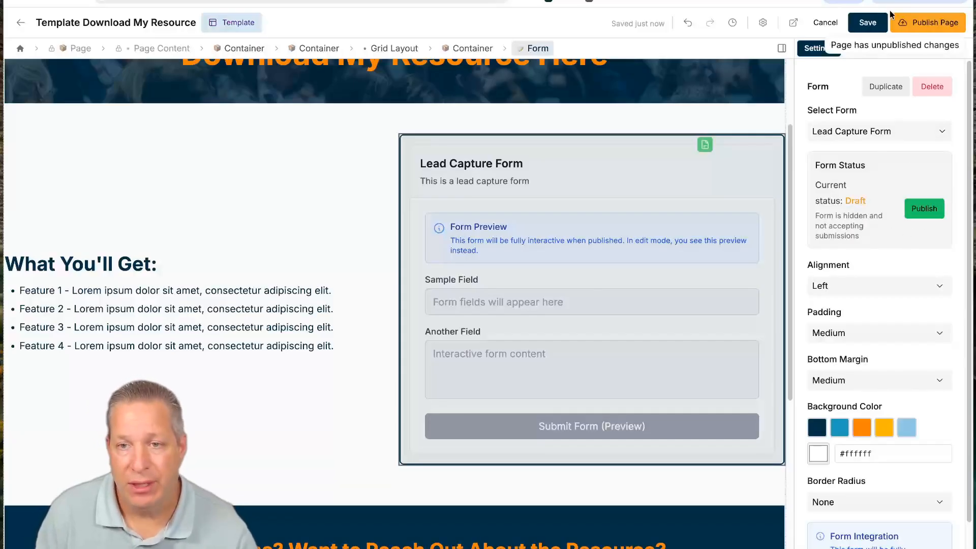
- Save and publish the Download page, then open its live version
left_click(875, 25)
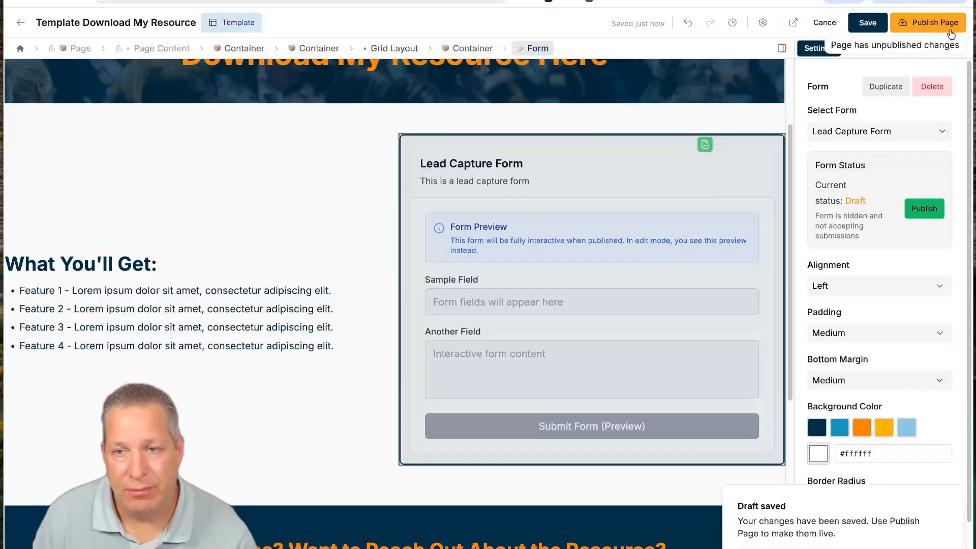
left_click(922, 24)
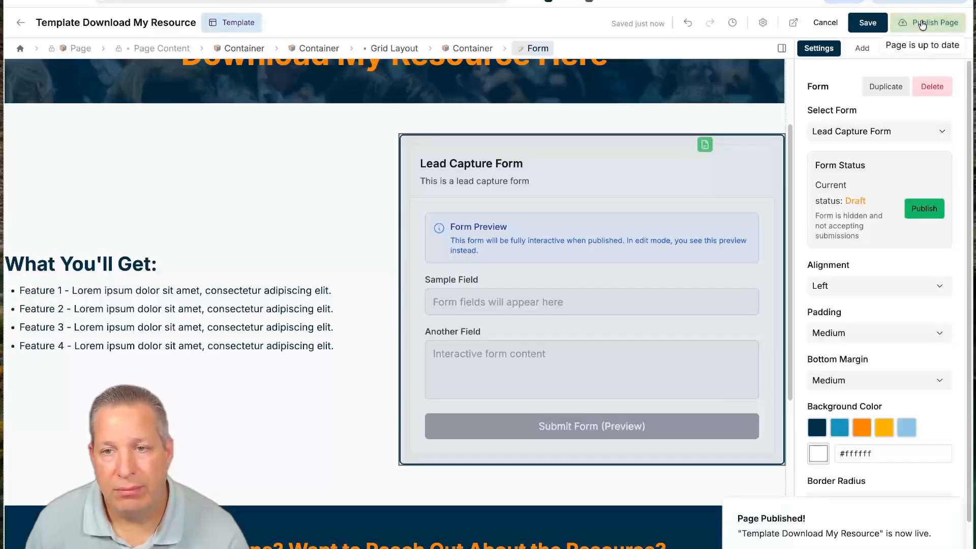
left_click(794, 23)
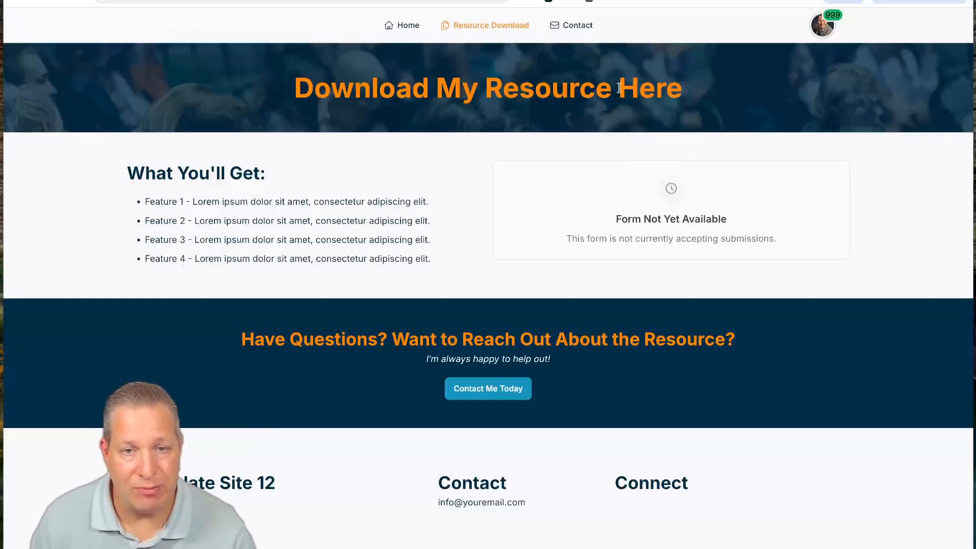
- View the live Contact and Home pages, then return to the Template Download My Resource editor
left_click(563, 24)
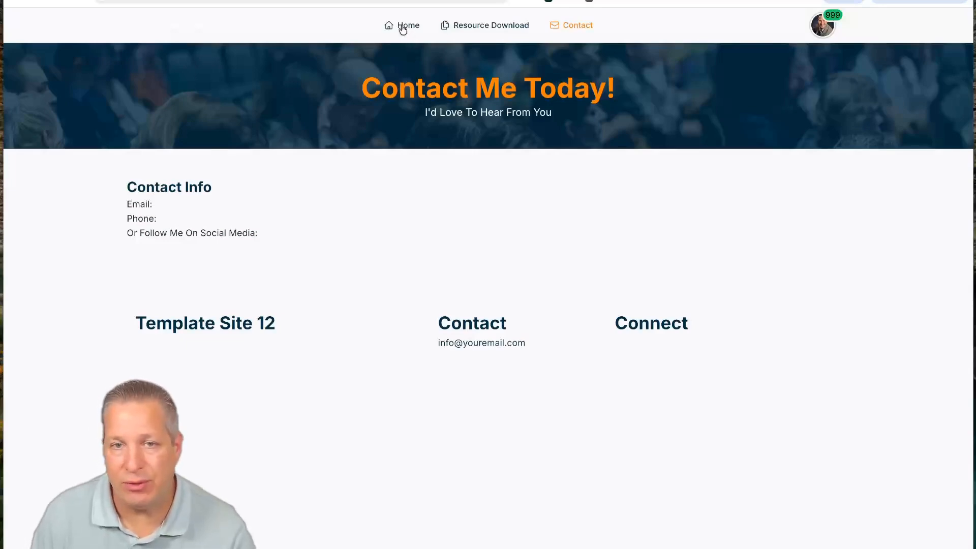
left_click(403, 28)
scroll(558, 266, "down", 3)
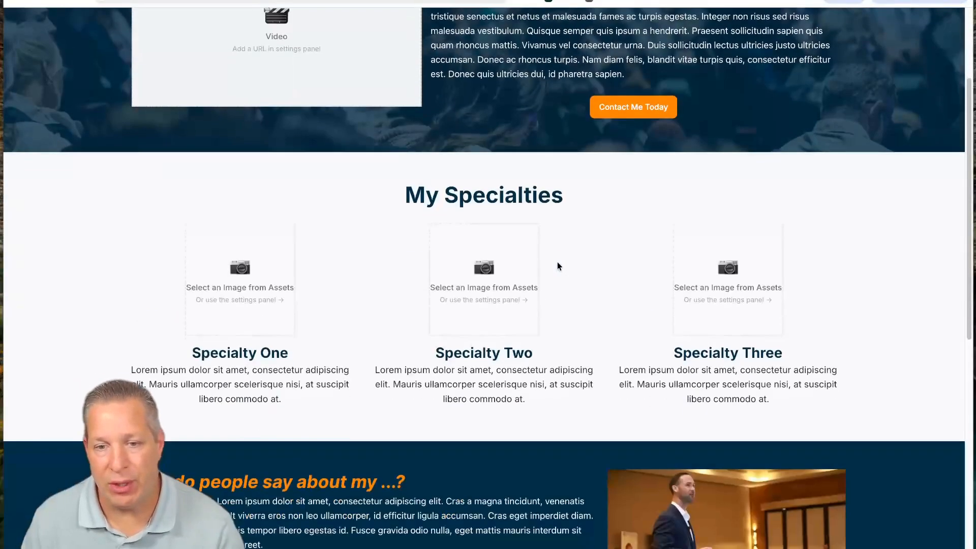
scroll(558, 266, "down", 9)
scroll(557, 266, "up", 12)
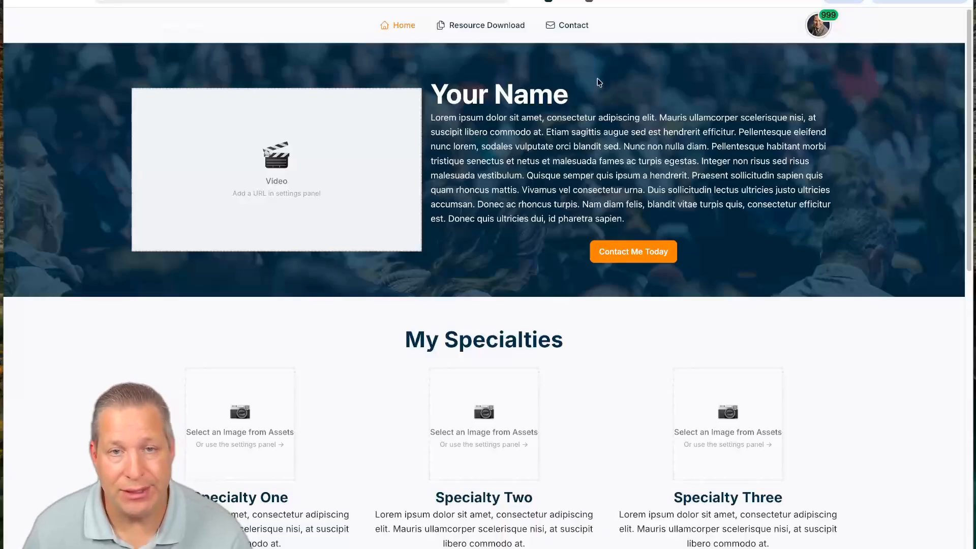
left_click(110, 0)
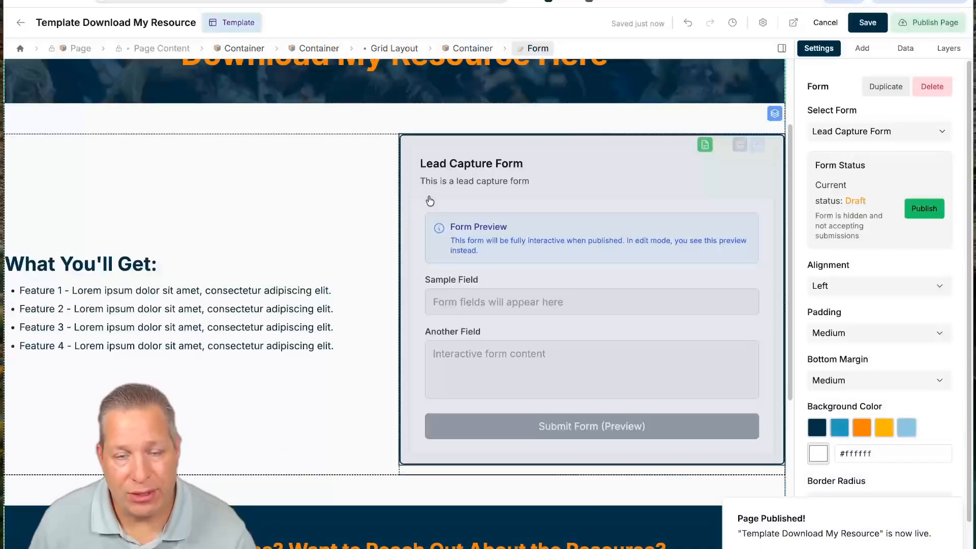
- Return to the Pages list and begin adding a new page
left_click(20, 24)
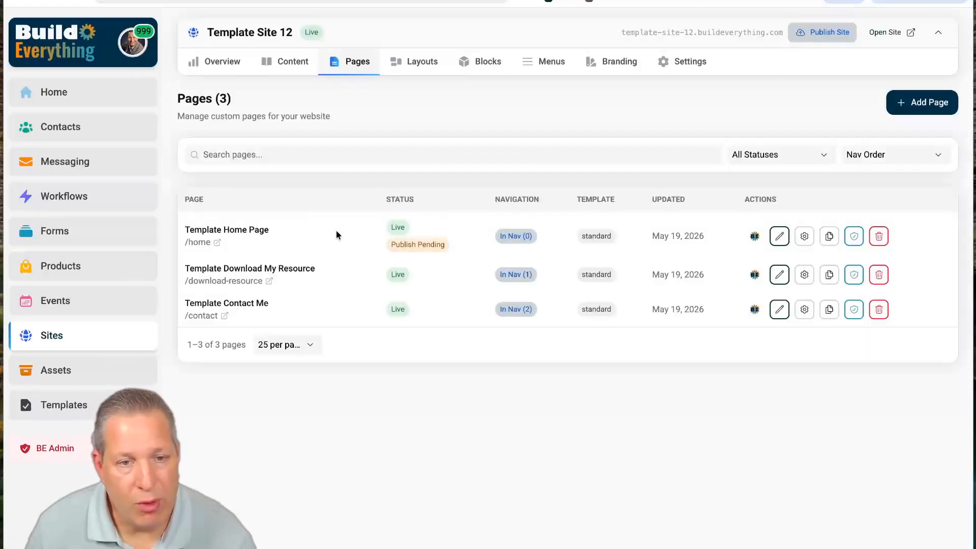
left_click(916, 114)
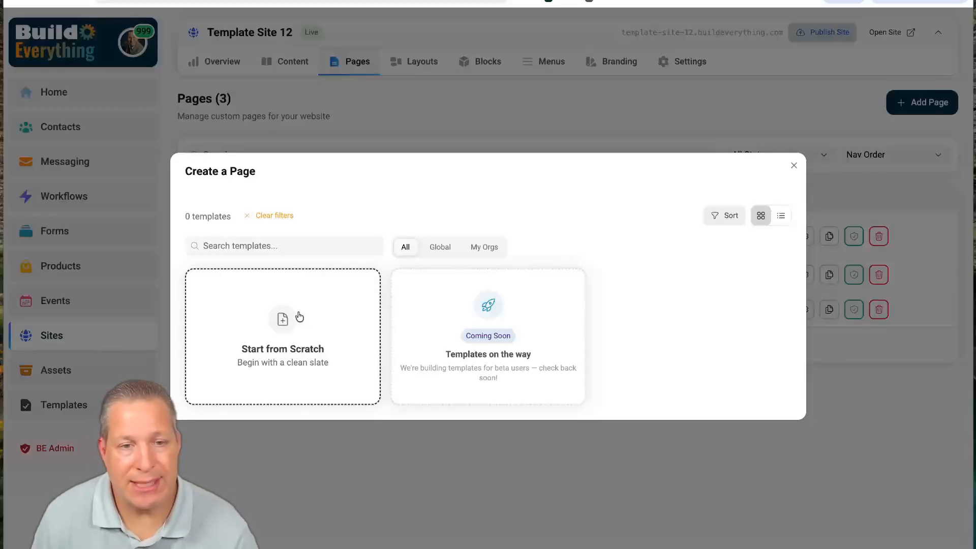
- Start a new page from scratch and look over the empty Add New Page form
left_click(355, 348)
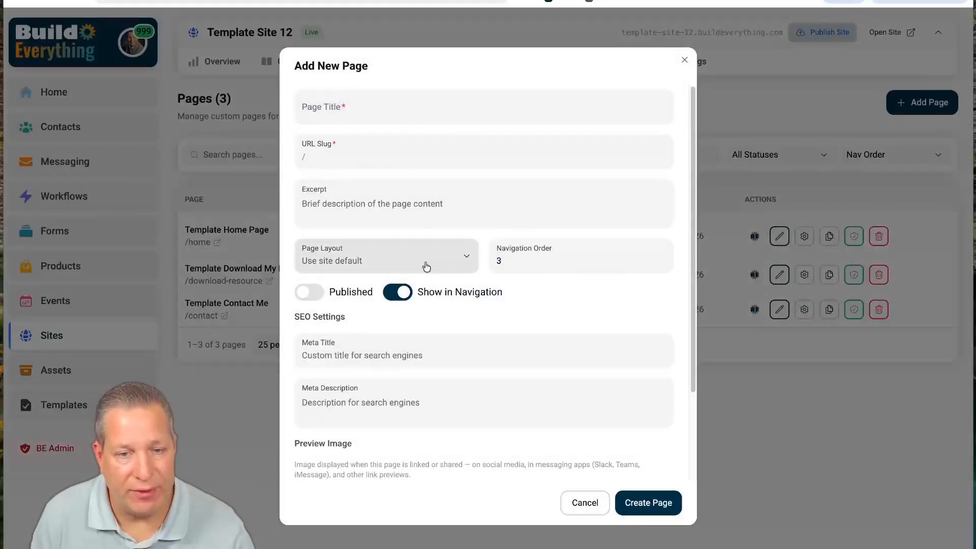
scroll(461, 365, "down", 3)
scroll(434, 337, "up", 3)
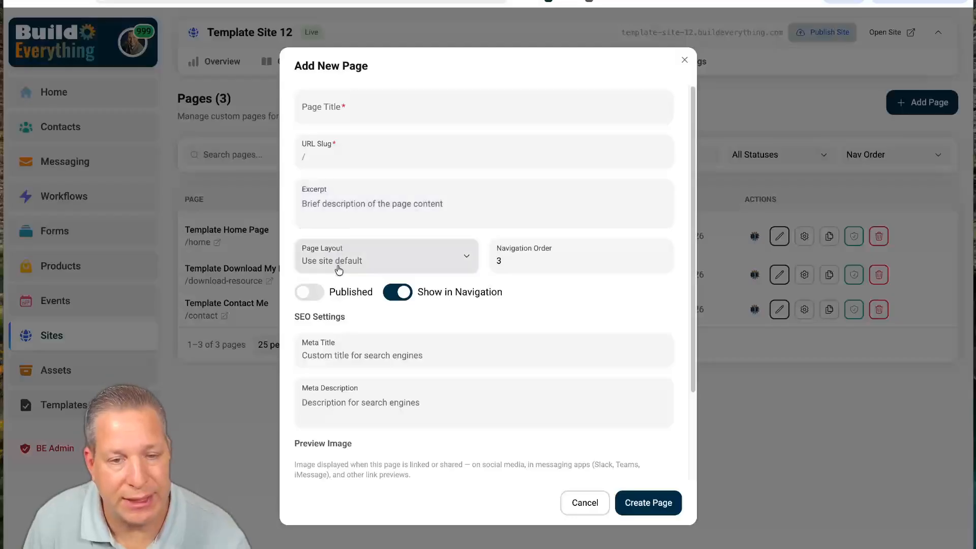
scroll(446, 371, "down", 3)
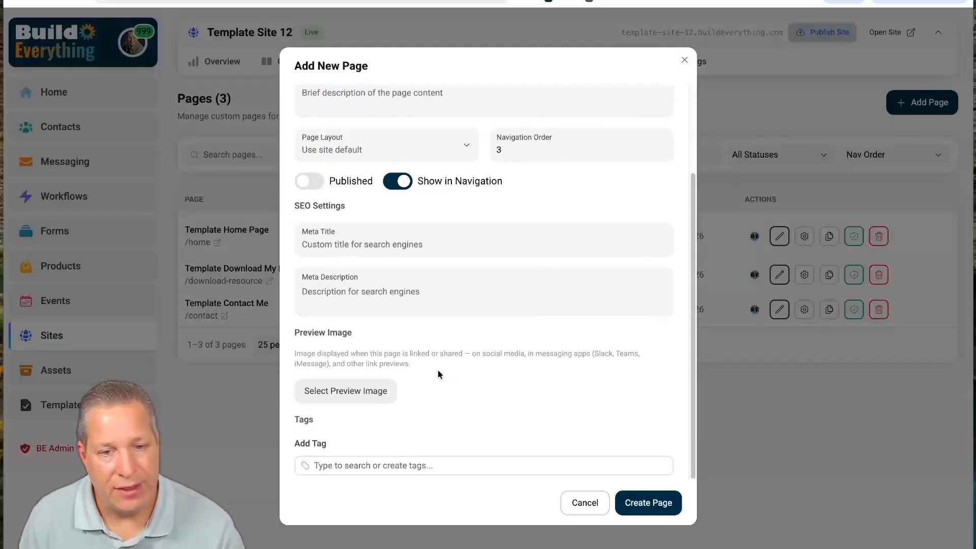